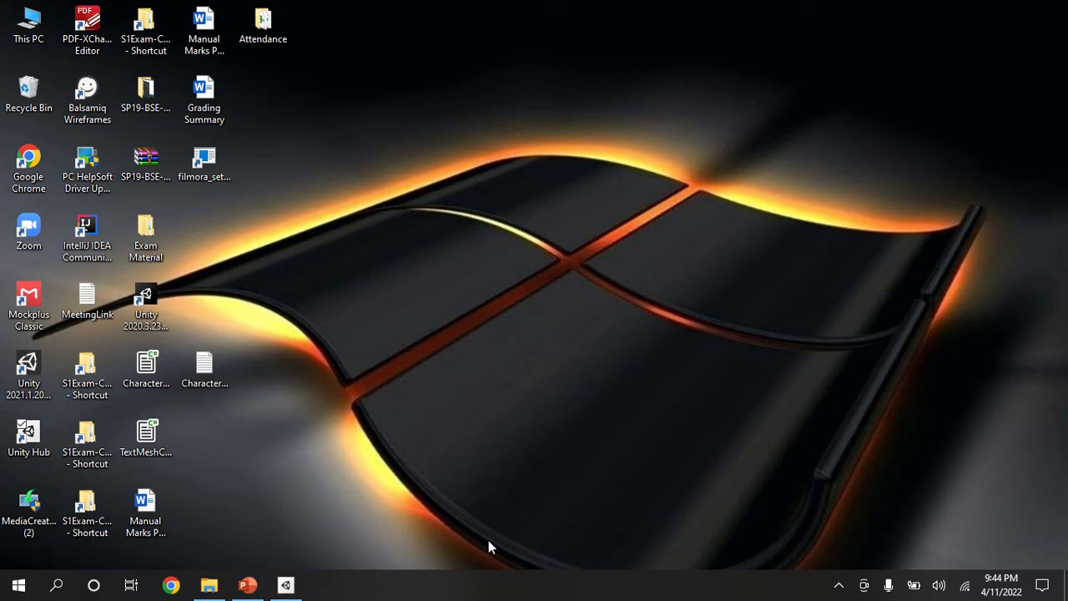
Create a 3D project named FirstPersonShooter with Unity version 2020.3.23f1 in D:\unityProjects_sp22.
{"action": "left_click", "coordinate": [285, 584]}
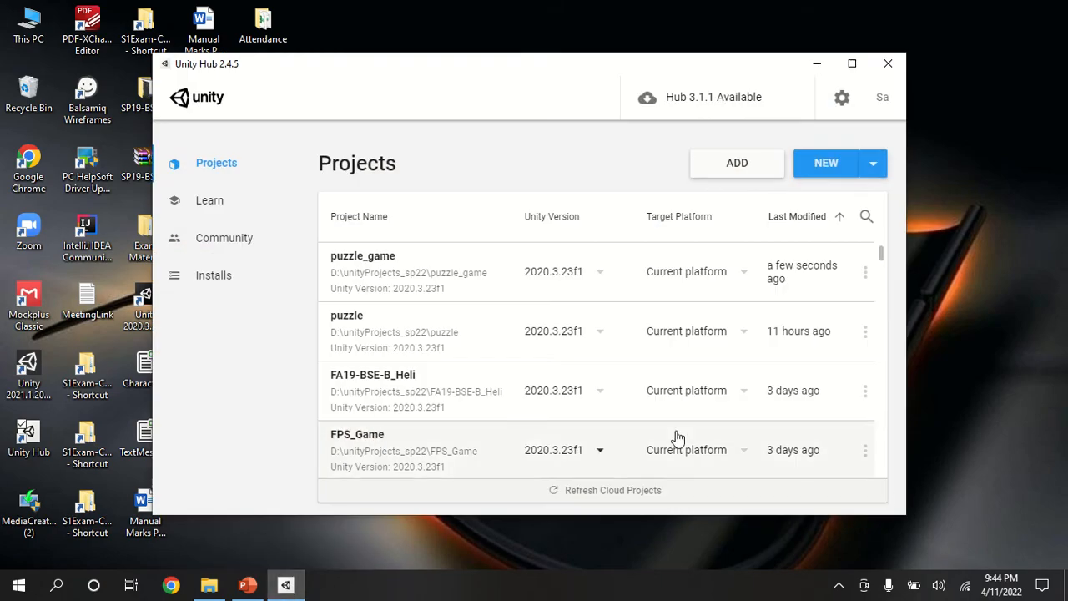
{"action": "left_click", "coordinate": [877, 169]}
{"action": "left_click", "coordinate": [764, 207]}
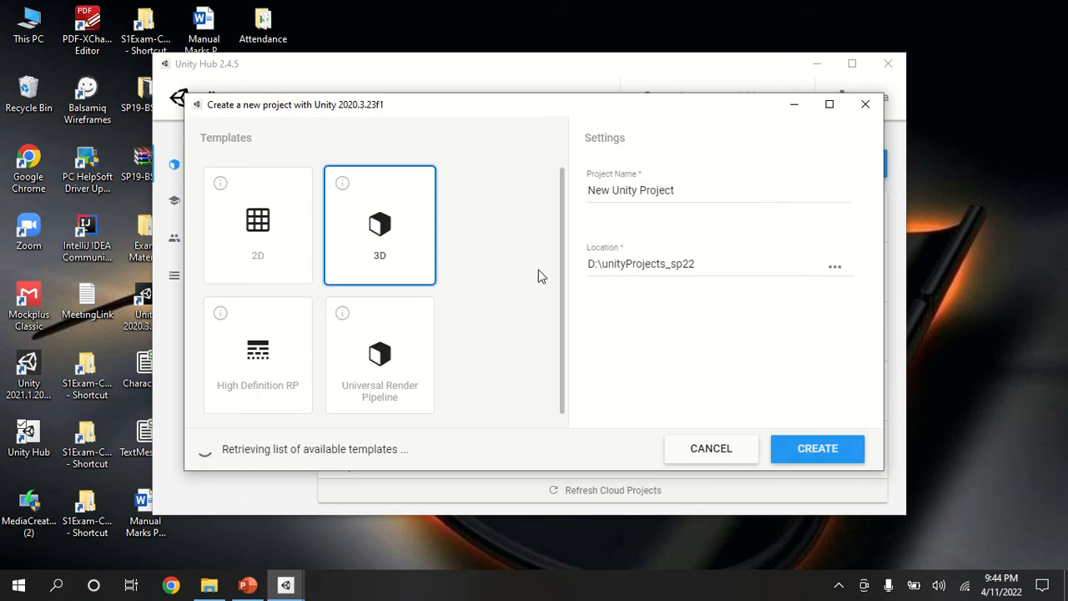
{"action": "left_click_drag", "start_coordinate": [690, 191], "coordinate": [559, 191]}
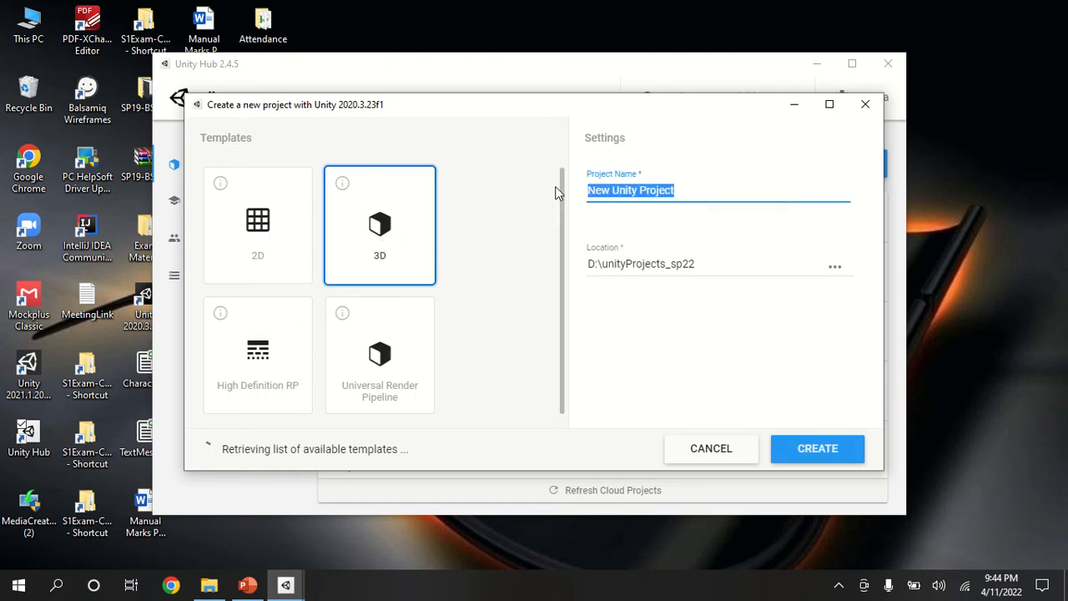
{"action": "type", "text": "Fir"}
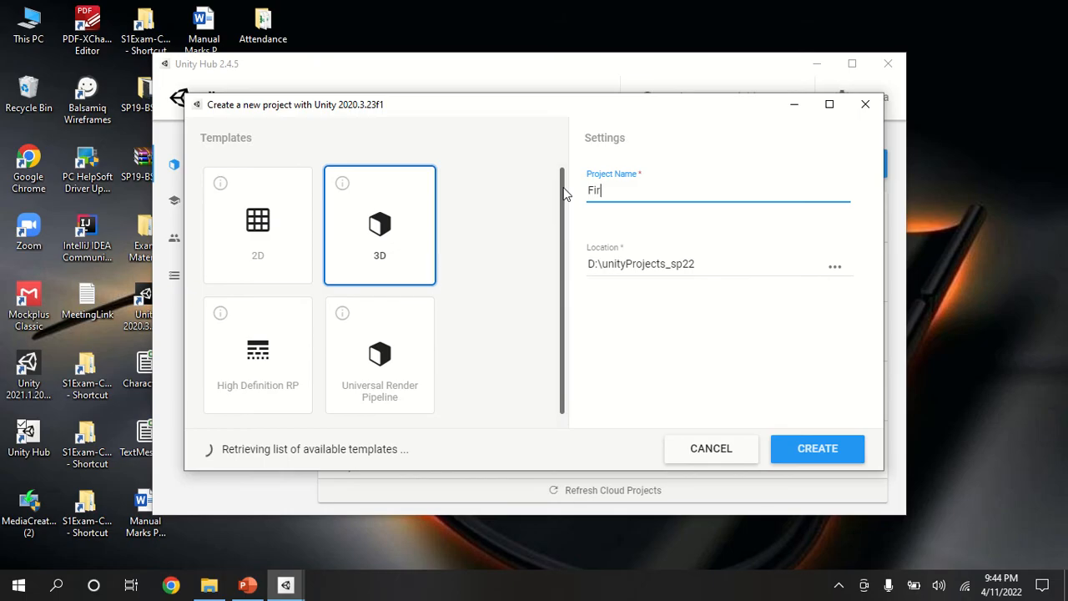
{"action": "type", "text": "stPerson"}
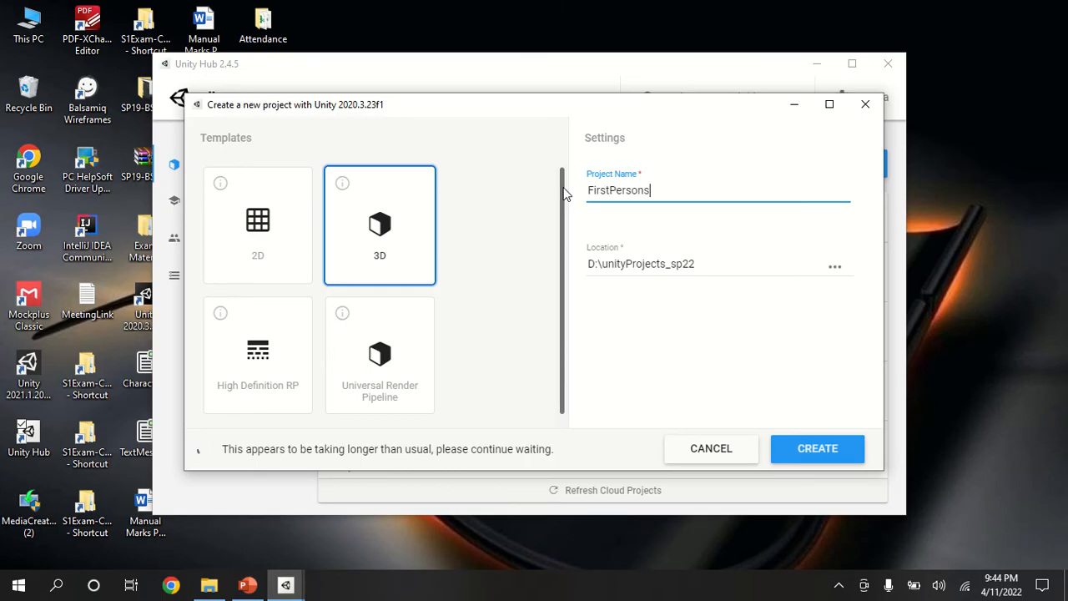
{"action": "type", "text": "Shooter"}
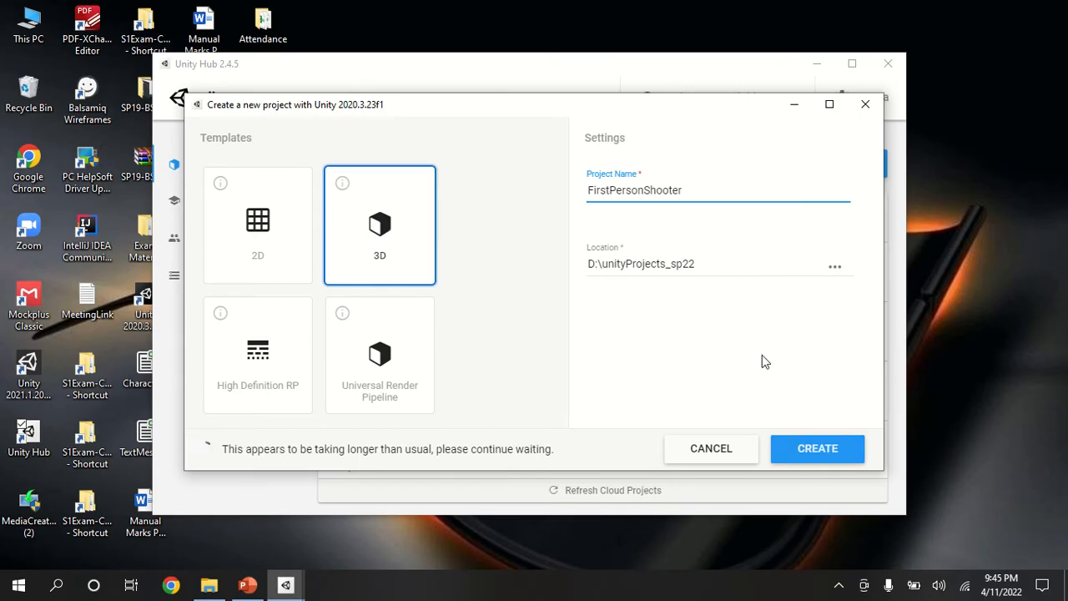
{"action": "left_click", "coordinate": [799, 446]}
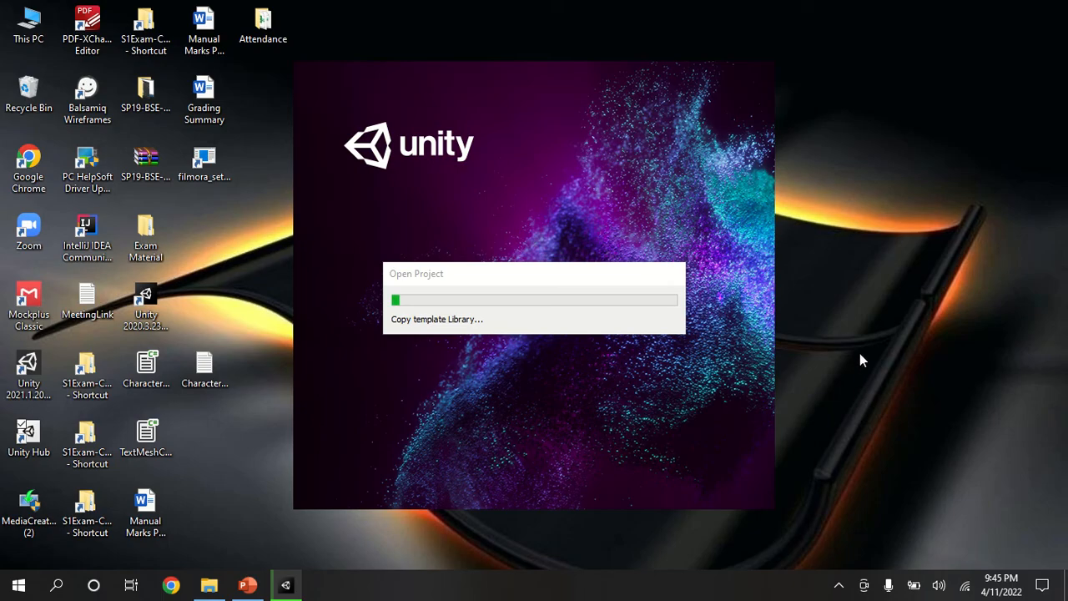
Add a Terrain object to SampleScene and name it Ground.
{"action": "mouse_move", "coordinate": [534, 5]}
{"action": "left_click", "coordinate": [426, 35]}
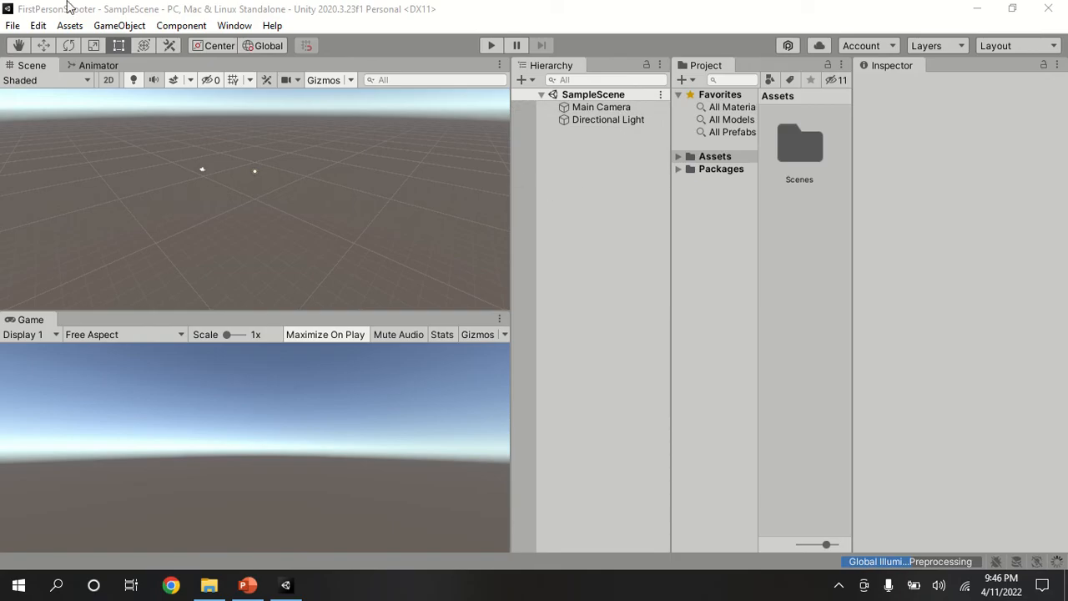
{"action": "left_click", "coordinate": [232, 26]}
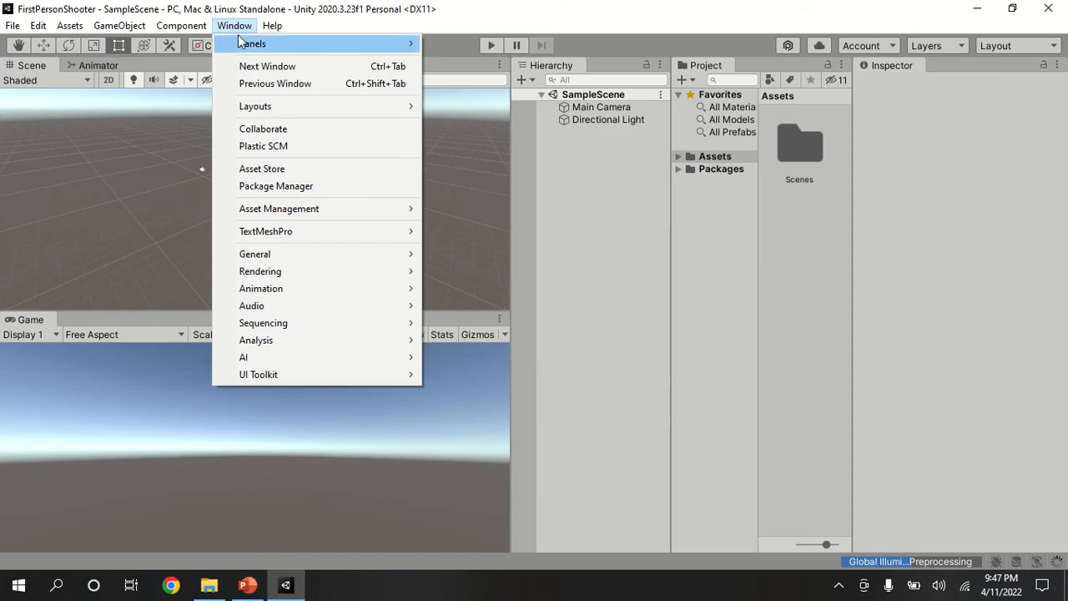
{"action": "mouse_move", "coordinate": [104, 30]}
{"action": "mouse_move", "coordinate": [170, 98]}
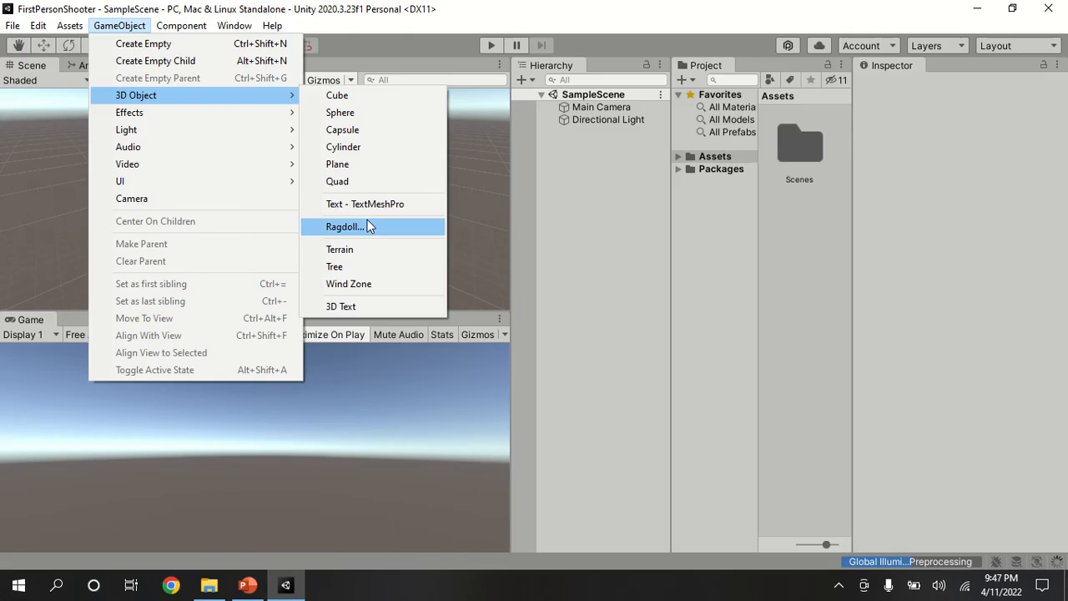
{"action": "left_click", "coordinate": [374, 250]}
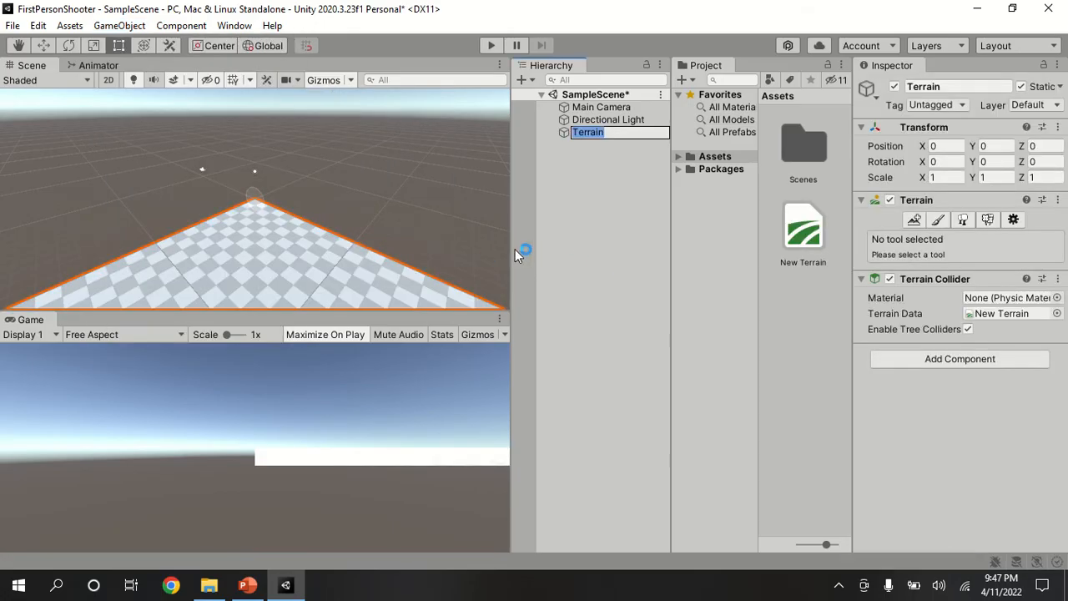
{"action": "type", "text": "GROU"}
{"action": "key", "text": "BackSpace"}
{"action": "key", "text": "BackSpace"}
{"action": "key", "text": "BackSpace"}
{"action": "type", "text": "round"}
{"action": "left_click", "coordinate": [627, 227]}
Align the Main Camera with a straight-on, slightly raised scene view that shows the whole Ground terrain.
{"action": "double_click", "coordinate": [597, 133]}
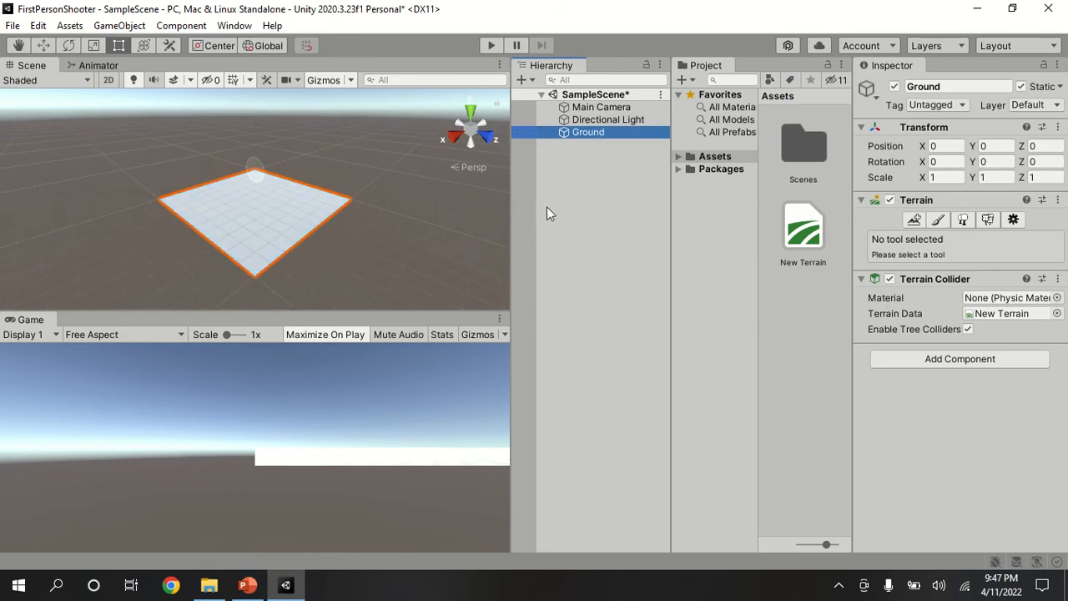
{"action": "right_click_drag", "start_coordinate": [446, 223], "coordinate": [373, 224]}
{"action": "middle_click_drag", "start_coordinate": [373, 223], "coordinate": [356, 243]}
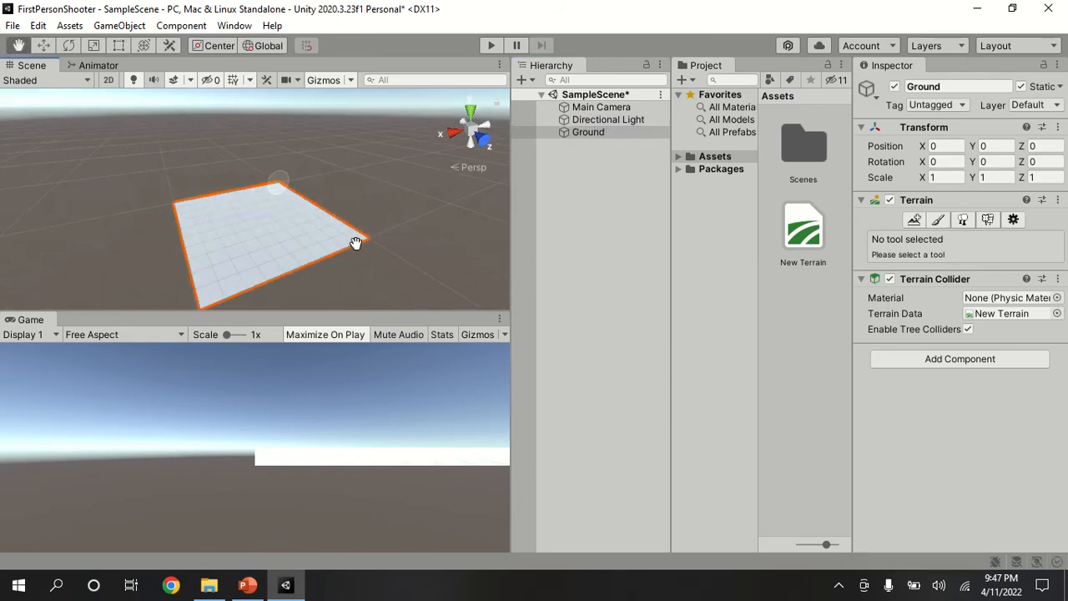
{"action": "left_click", "coordinate": [43, 45]}
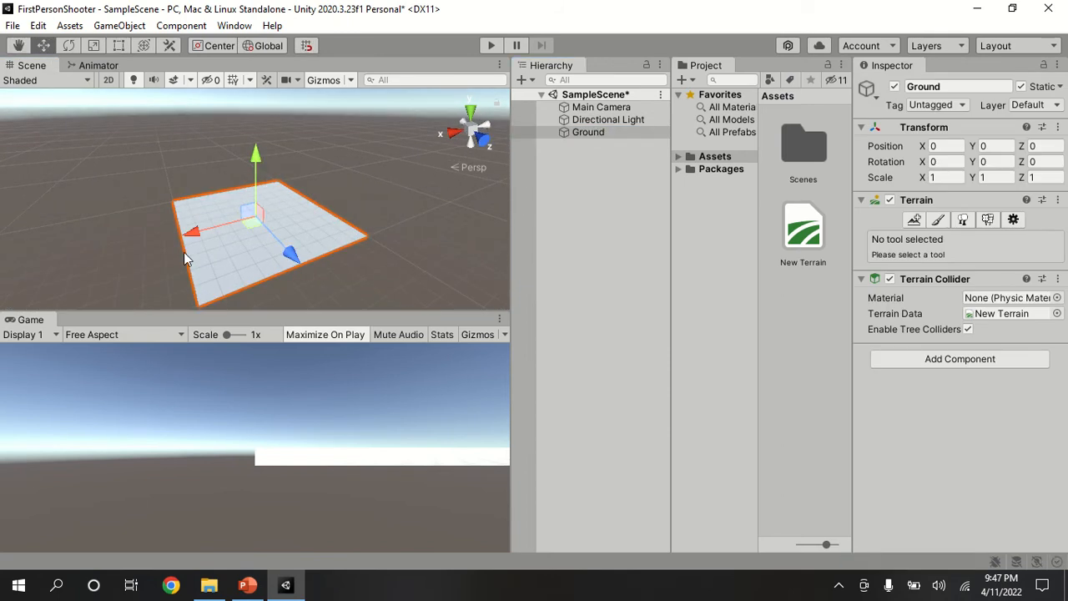
{"action": "right_click_drag", "start_coordinate": [184, 253], "coordinate": [324, 221]}
{"action": "left_click", "coordinate": [125, 253]}
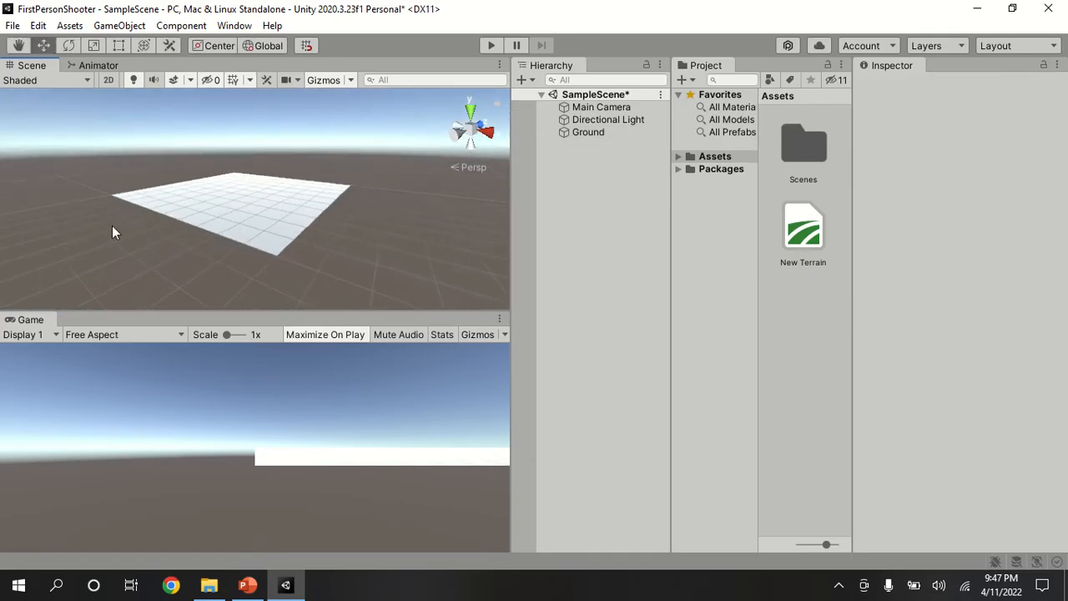
{"action": "right_click_drag", "start_coordinate": [144, 265], "coordinate": [262, 252]}
{"action": "middle_click_drag", "start_coordinate": [246, 257], "coordinate": [326, 251]}
{"action": "right_click_drag", "start_coordinate": [326, 250], "coordinate": [395, 266]}
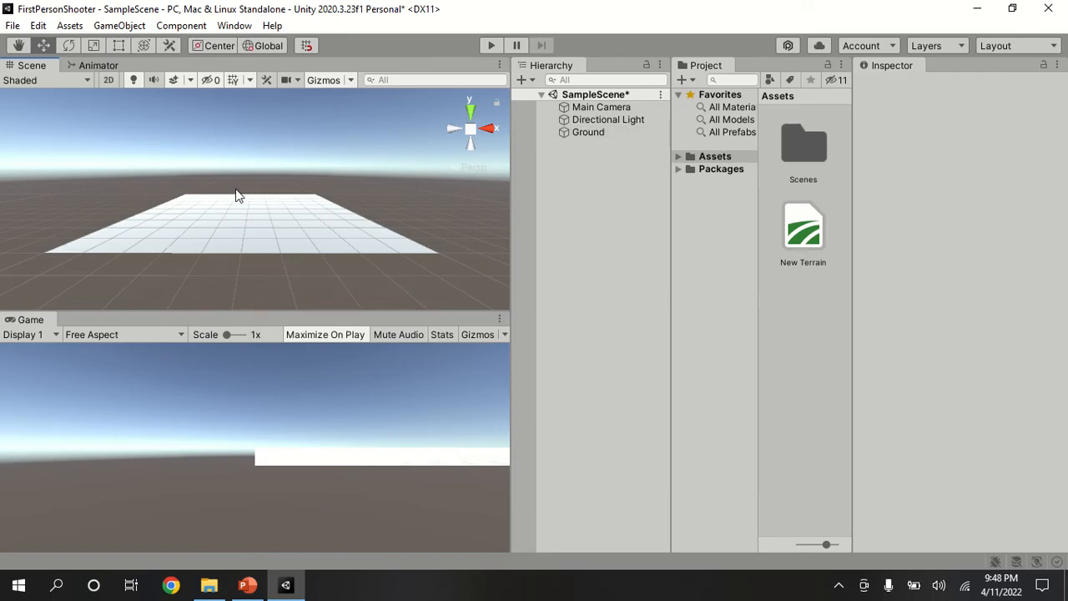
{"action": "left_click", "coordinate": [242, 227]}
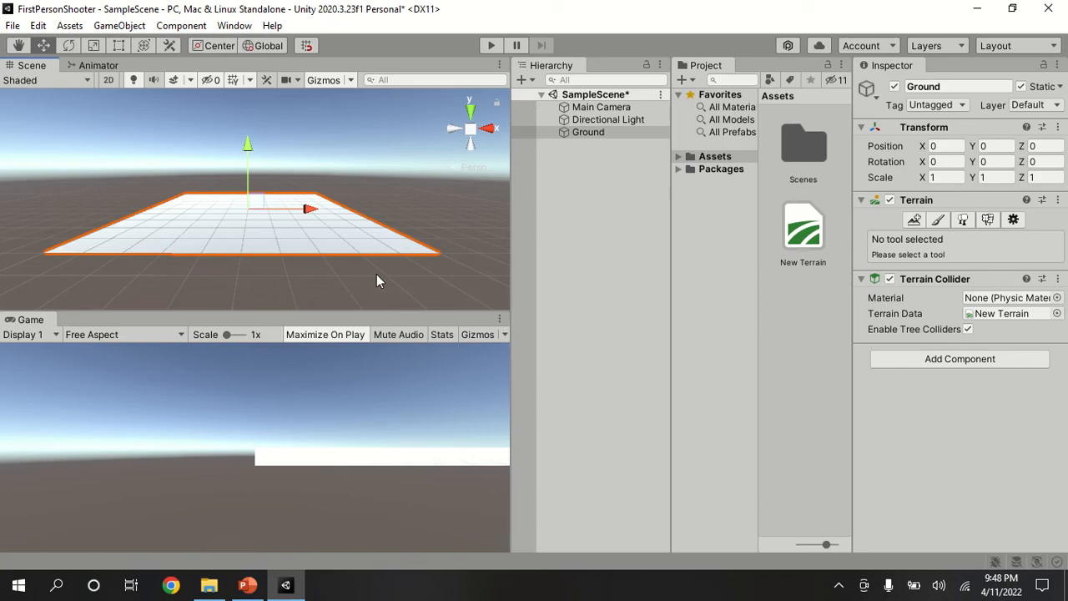
{"action": "right_click", "coordinate": [591, 112]}
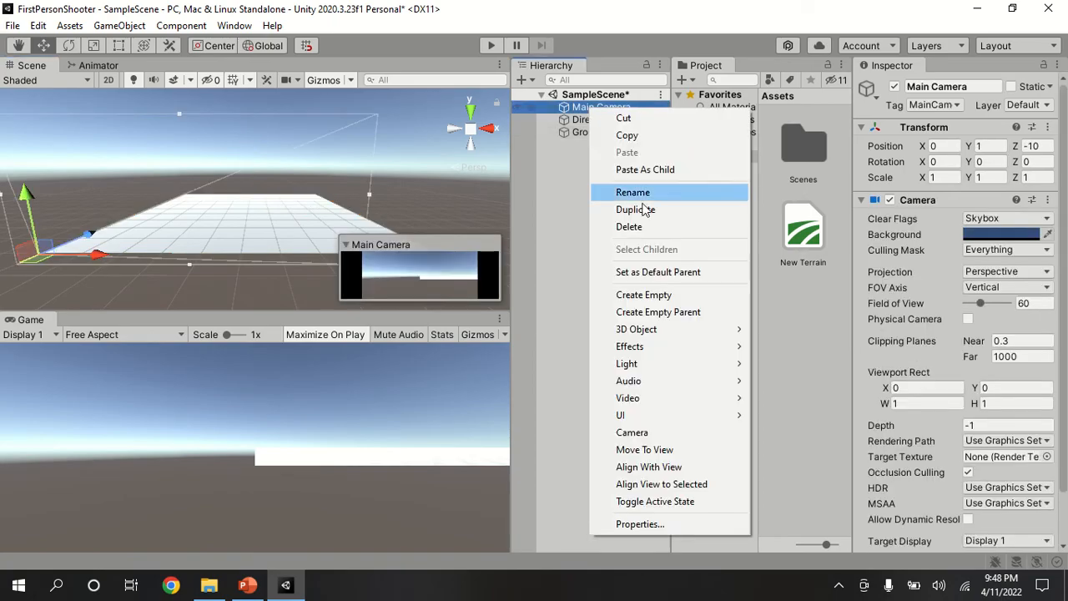
{"action": "left_click", "coordinate": [666, 467]}
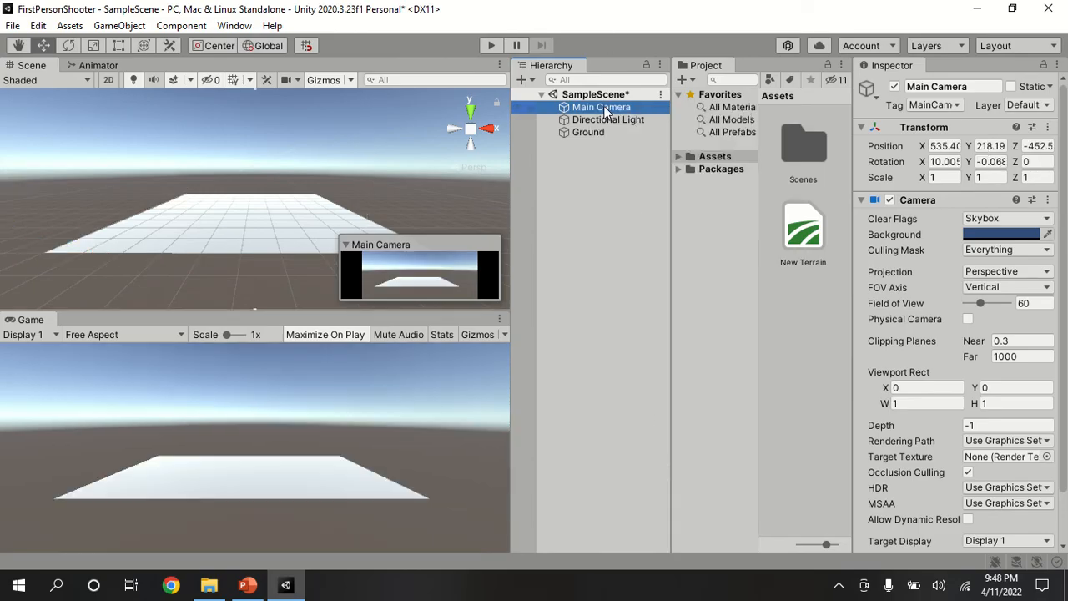
{"action": "left_click", "coordinate": [587, 307]}
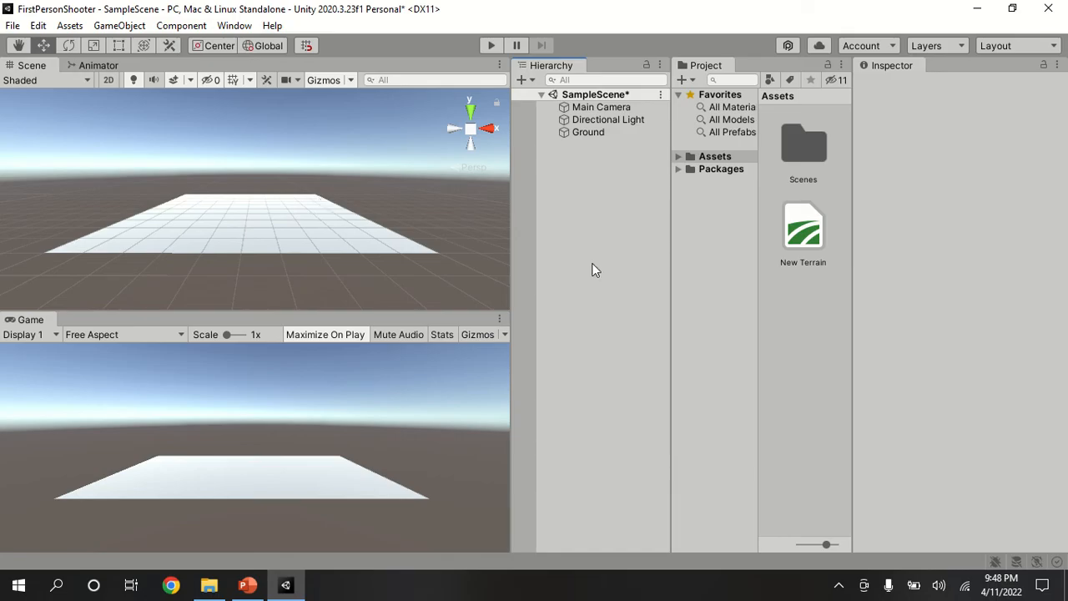
Set the Ground terrain's painting tool to Paint Texture.
{"action": "left_click", "coordinate": [619, 133]}
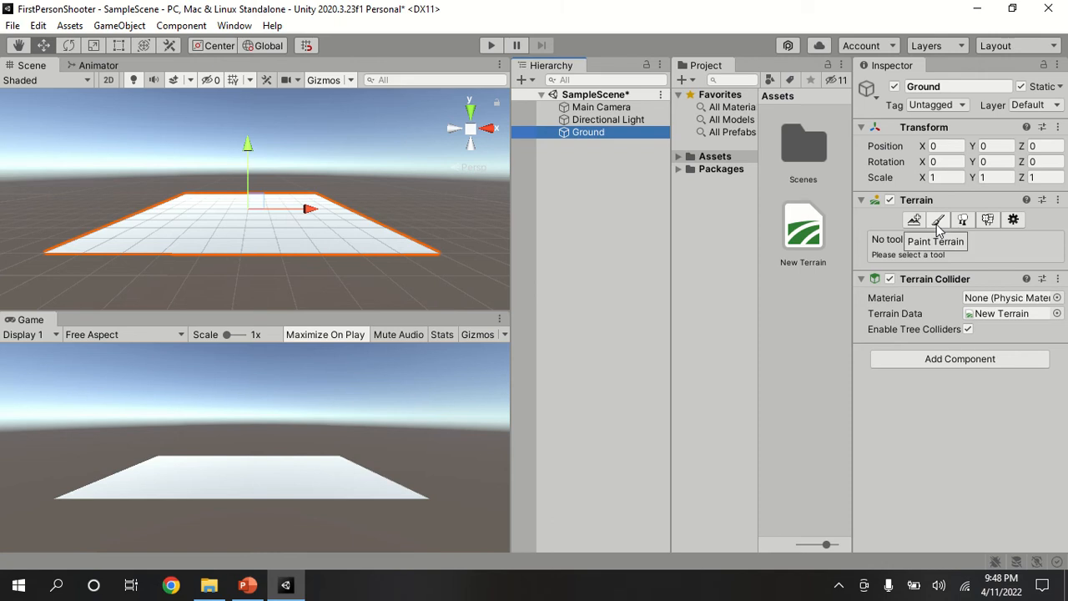
{"action": "left_click", "coordinate": [600, 174]}
{"action": "left_click", "coordinate": [588, 133]}
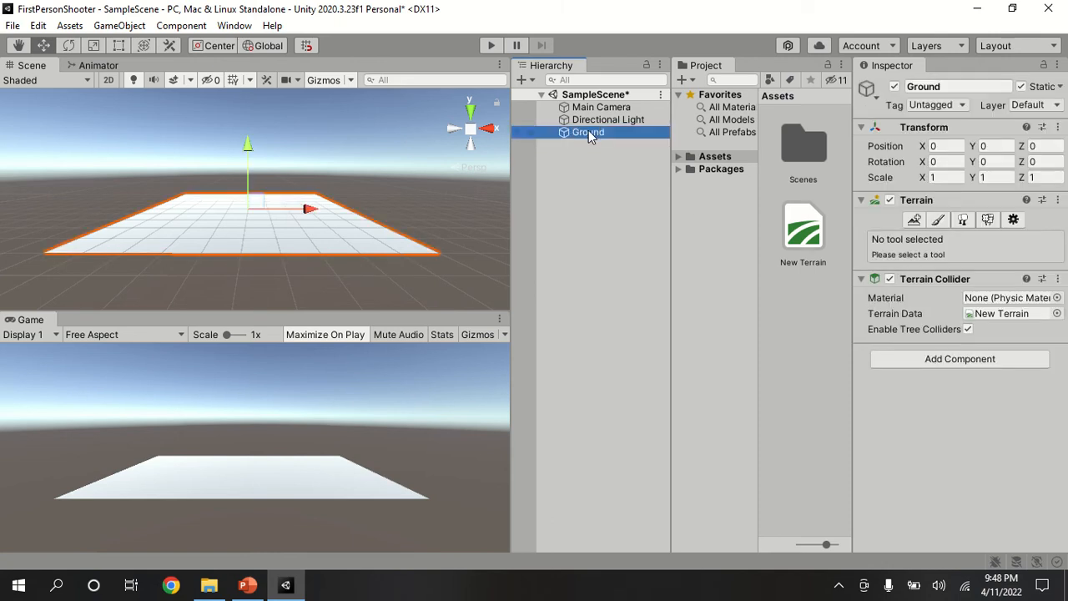
{"action": "left_click", "coordinate": [938, 221]}
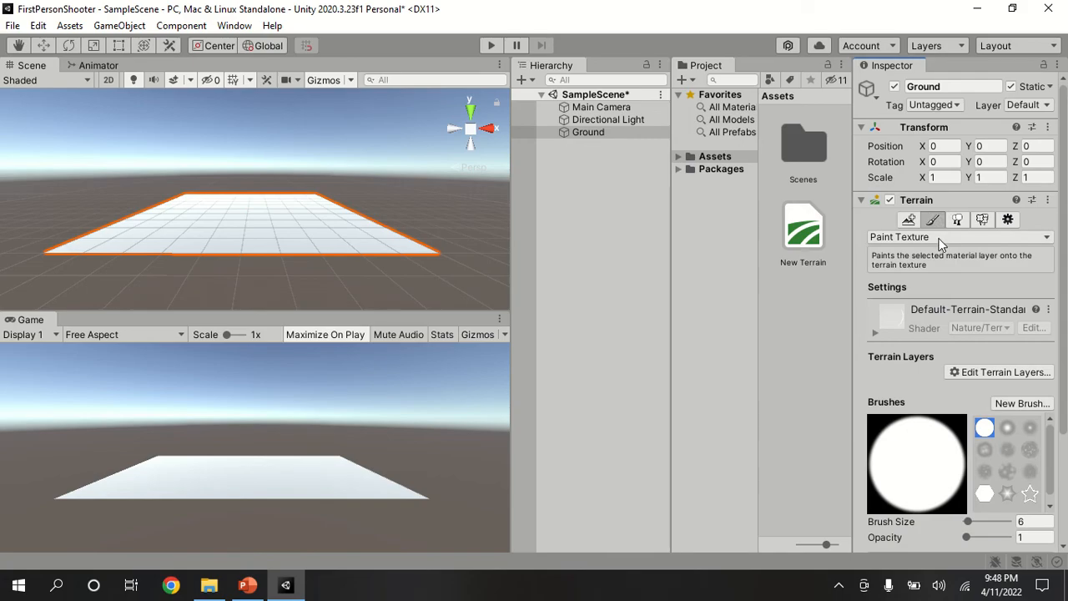
{"action": "left_click", "coordinate": [939, 238]}
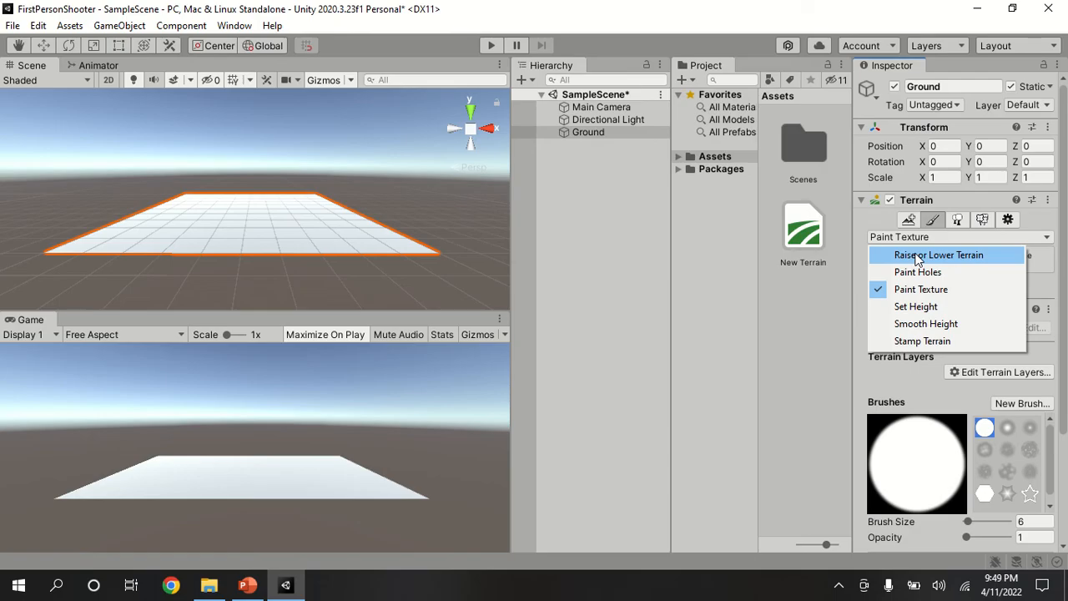
{"action": "left_click", "coordinate": [921, 291]}
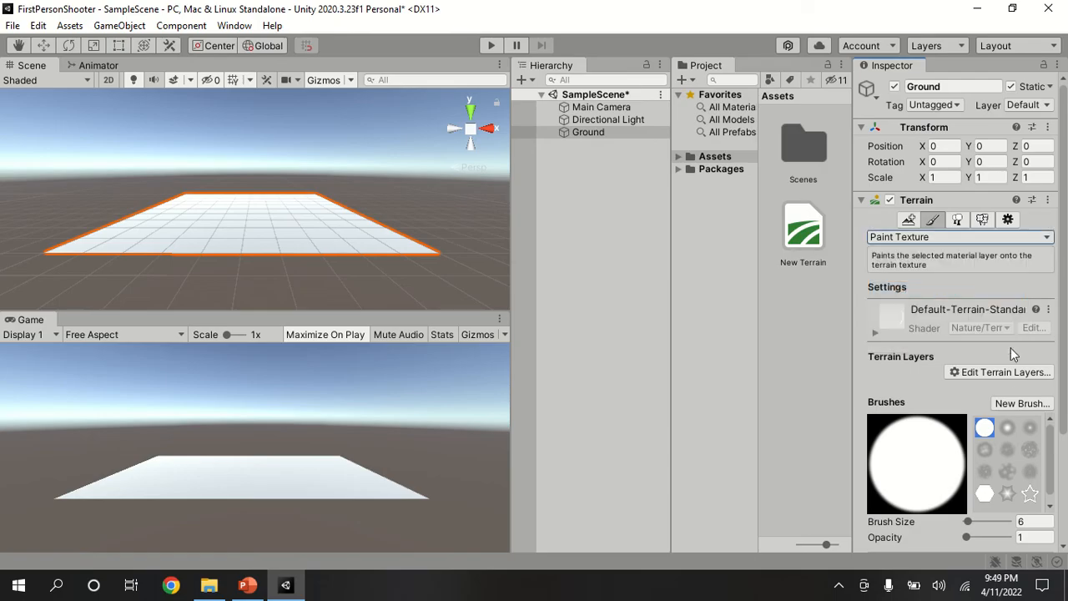
{"action": "left_click", "coordinate": [1011, 372]}
{"action": "left_click", "coordinate": [1009, 376]}
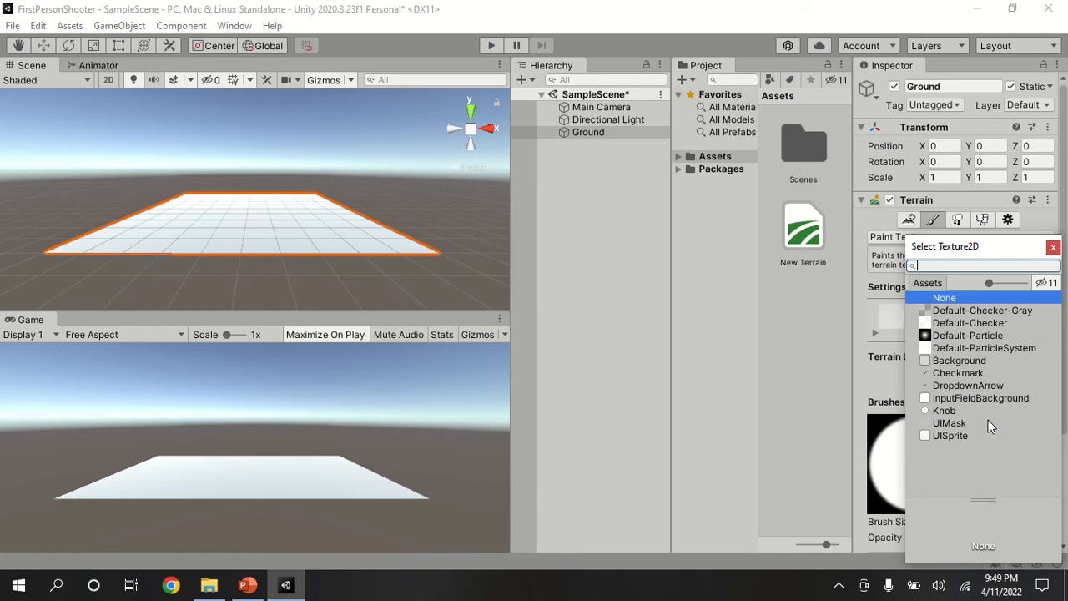
{"action": "left_click", "coordinate": [716, 385]}
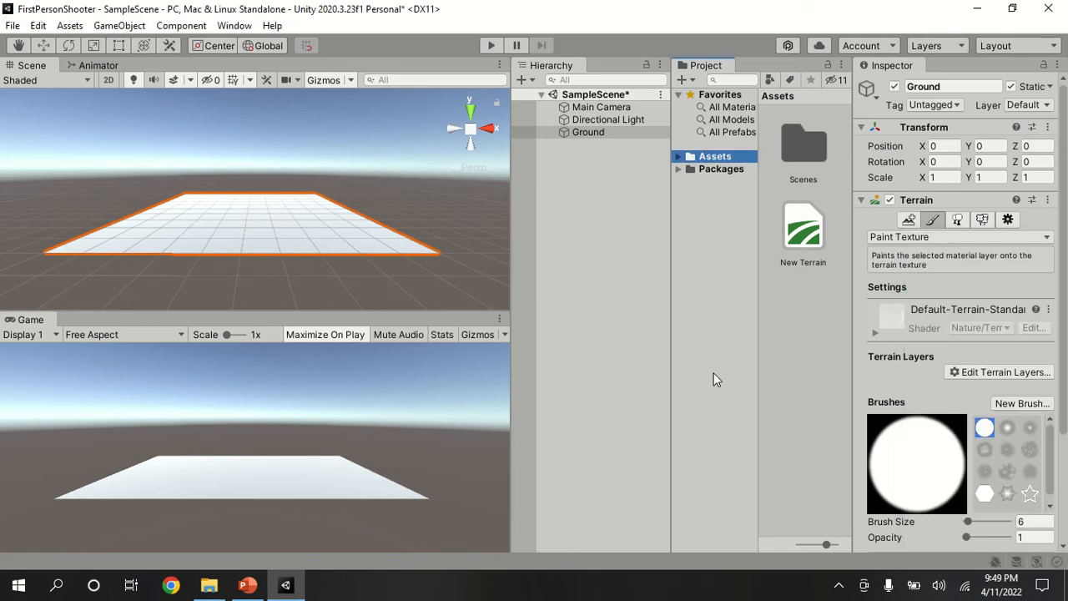
Create a folder named Textures inside the project's Assets folder.
{"action": "right_click", "coordinate": [713, 161]}
{"action": "mouse_move", "coordinate": [713, 159]}
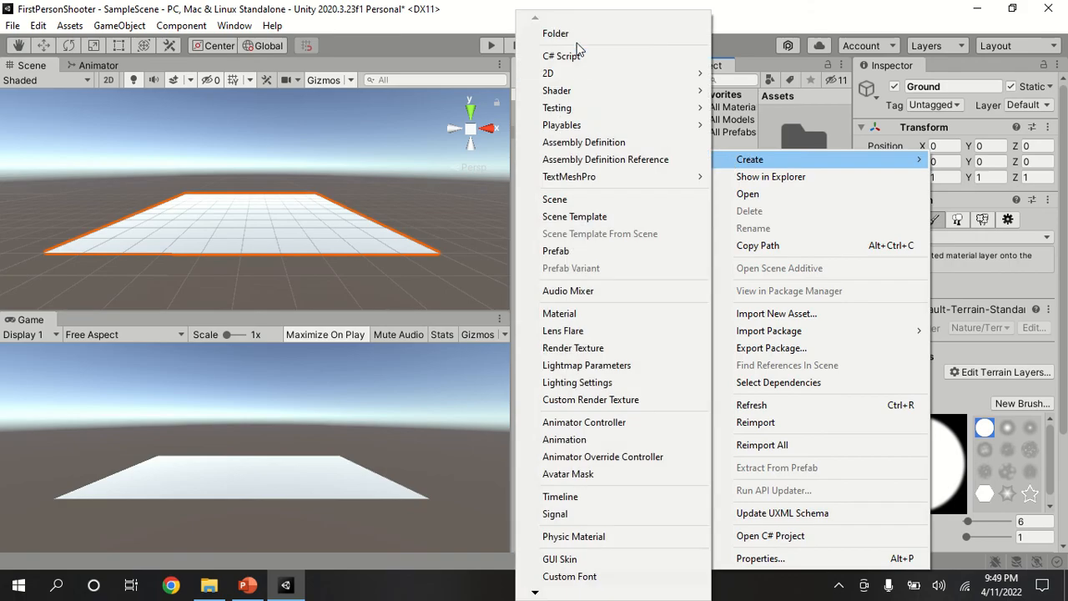
{"action": "left_click", "coordinate": [578, 36]}
{"action": "type", "text": "Textures"}
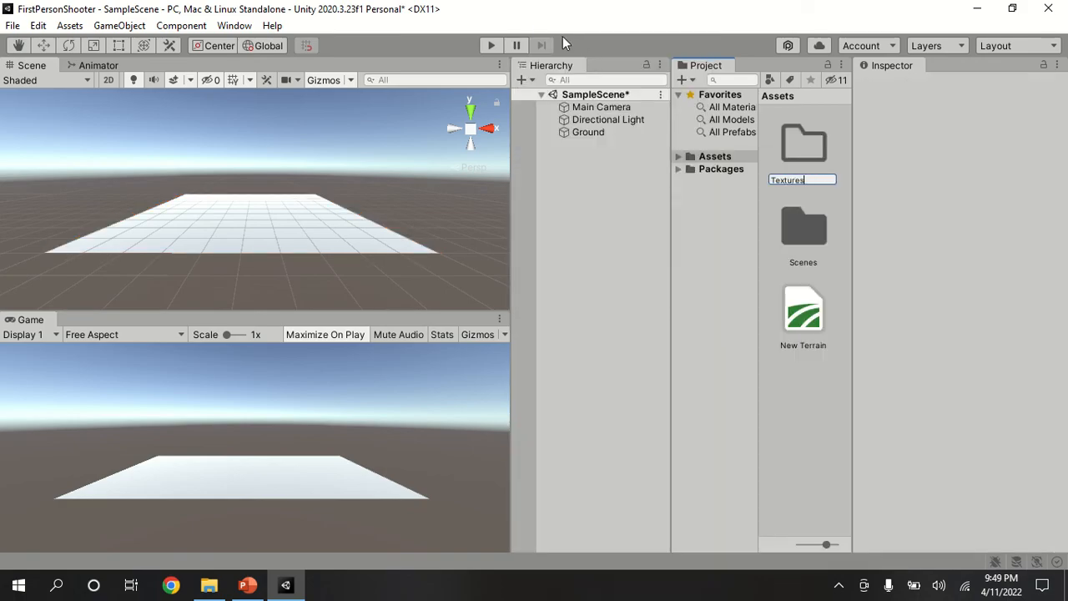
{"action": "key", "text": "Return"}
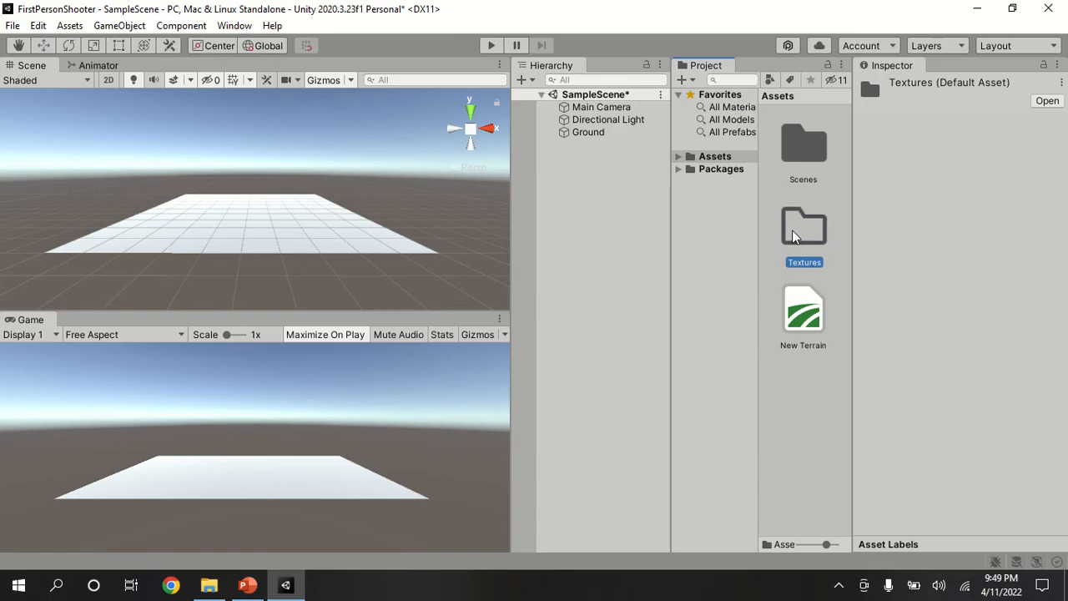
Import the grass image from the Pictures folder into the project's Textures folder.
{"action": "left_click", "coordinate": [693, 157]}
{"action": "left_click", "coordinate": [678, 157]}
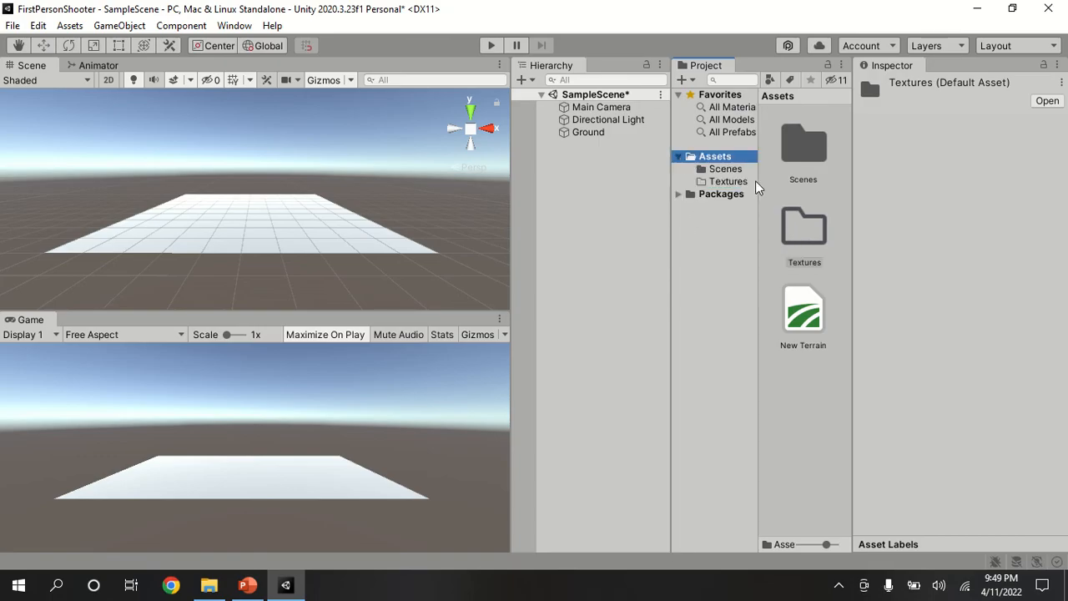
{"action": "left_click", "coordinate": [727, 181]}
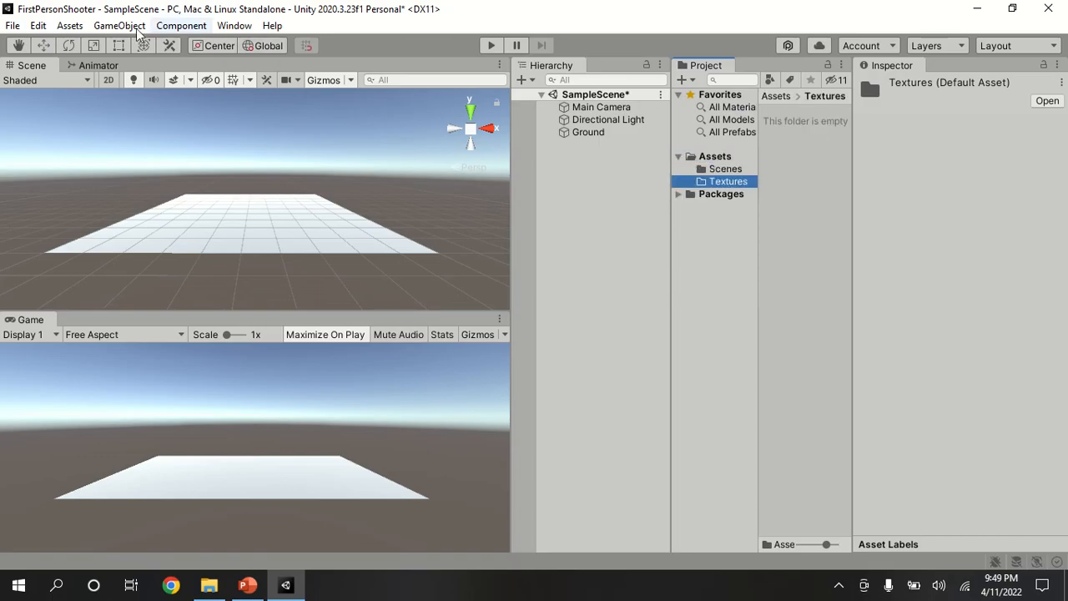
{"action": "left_click", "coordinate": [70, 26]}
{"action": "left_click", "coordinate": [183, 197]}
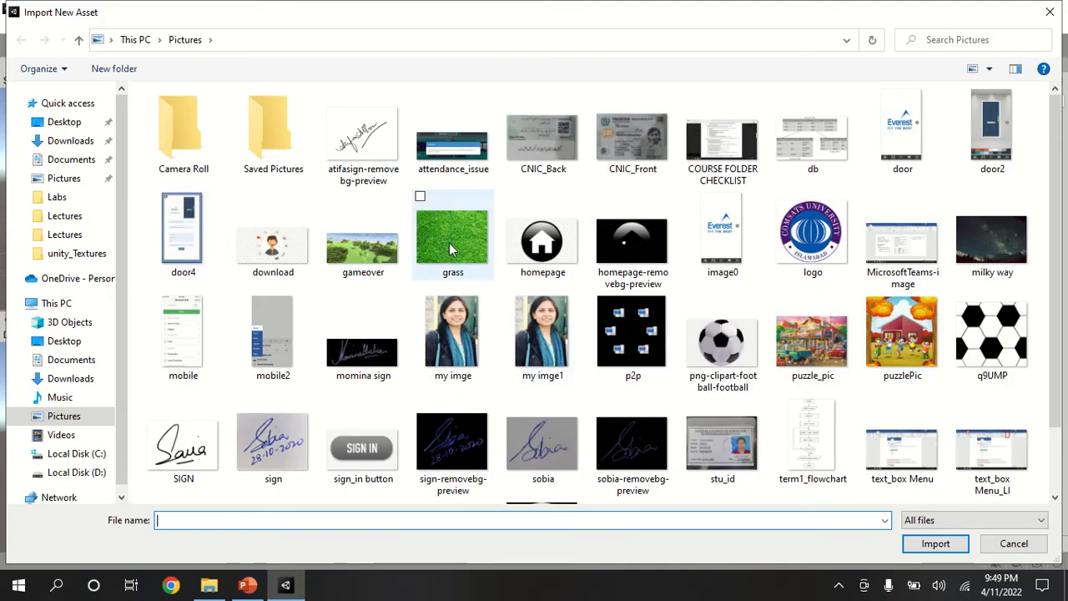
{"action": "double_click", "coordinate": [449, 243]}
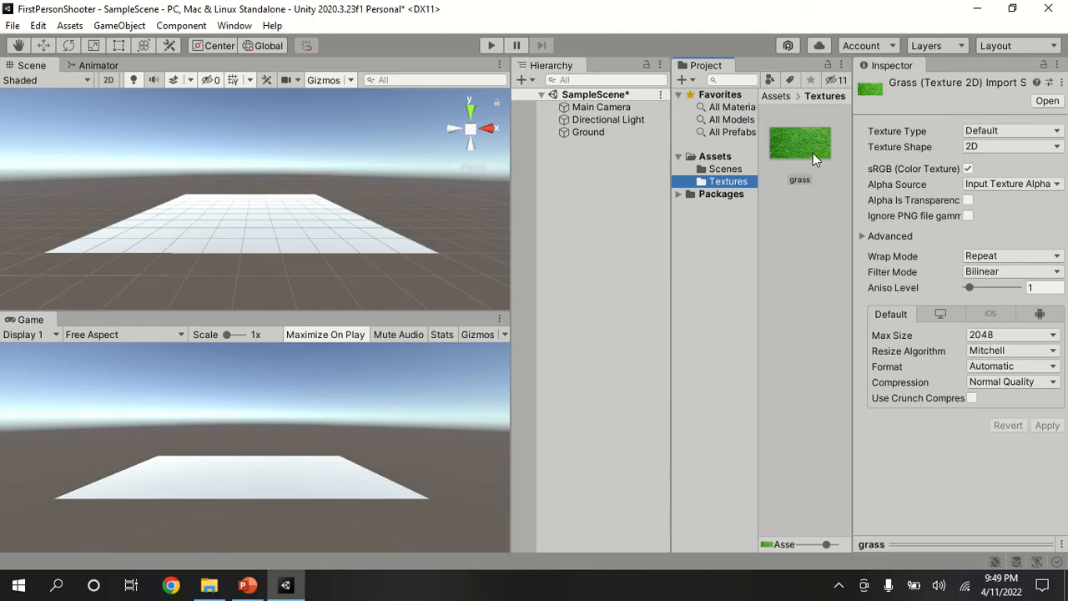
{"action": "left_click", "coordinate": [784, 271]}
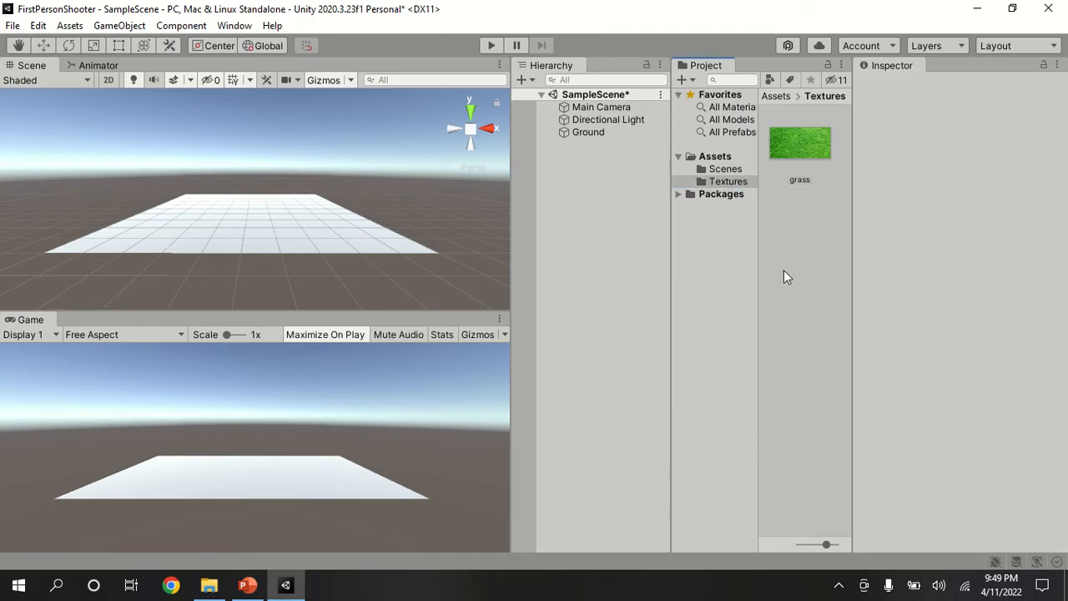
Create a terrain layer on the Ground terrain using the grass texture.
{"action": "left_click", "coordinate": [580, 132]}
{"action": "left_click", "coordinate": [1011, 373]}
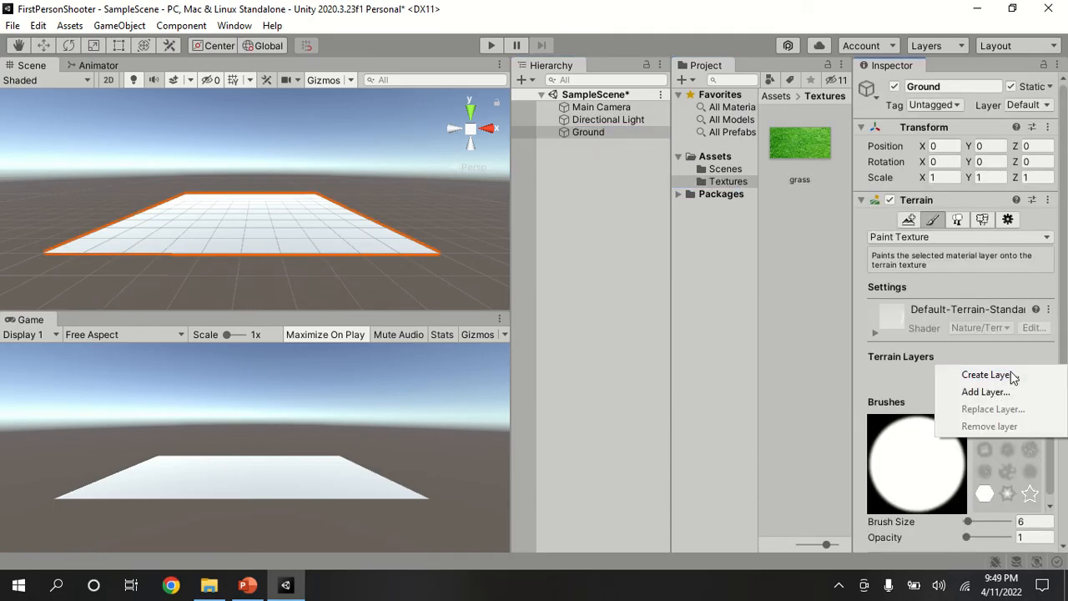
{"action": "left_click", "coordinate": [1011, 376]}
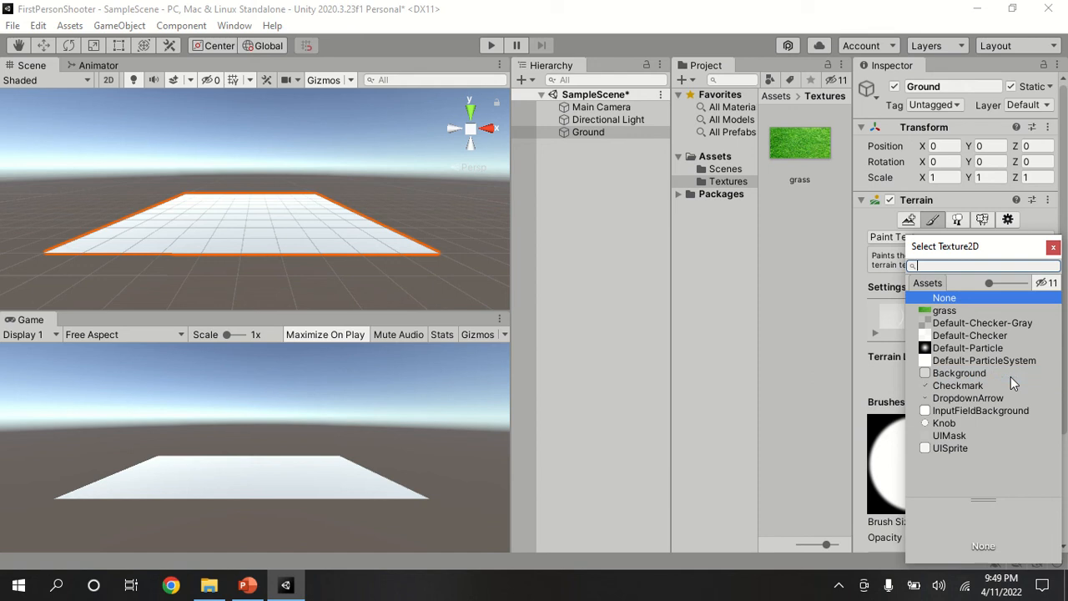
{"action": "left_click", "coordinate": [959, 310]}
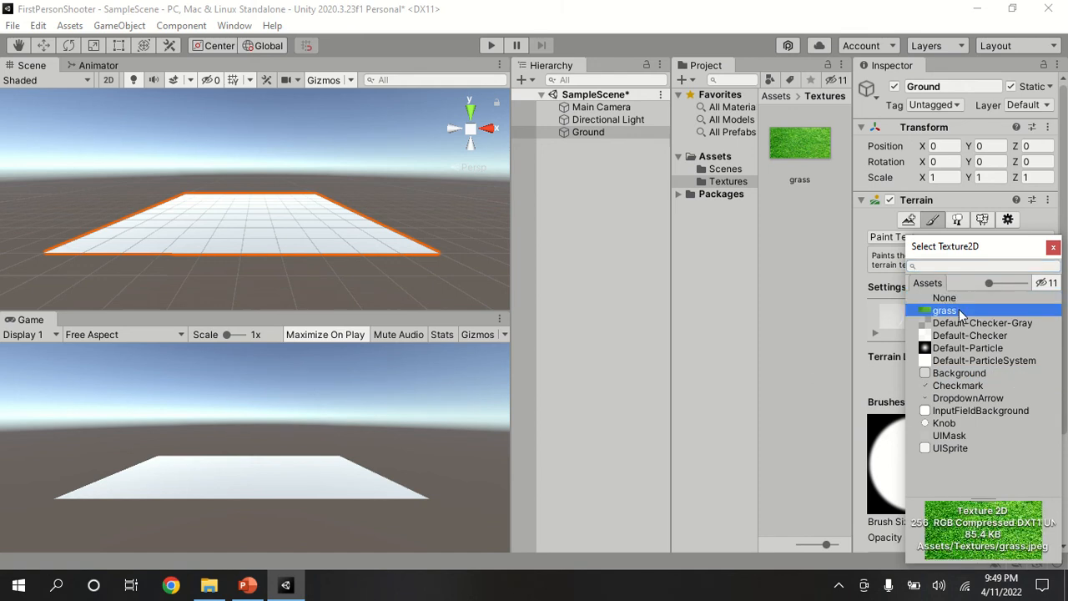
{"action": "double_click", "coordinate": [960, 311]}
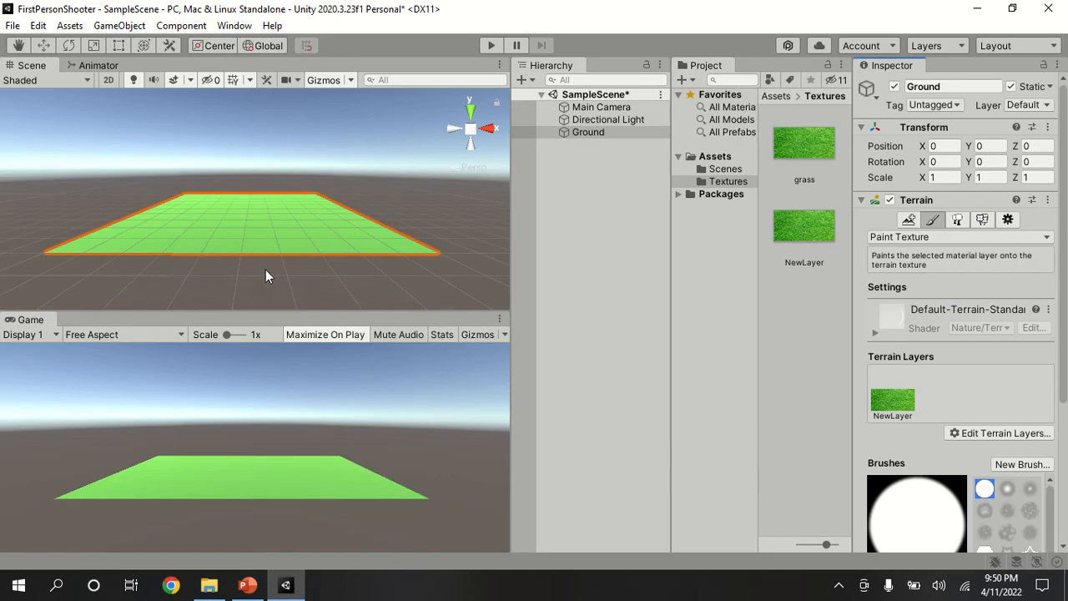
Align the Main Camera with a close, low scene view in which the grass-covered Ground fills the area up to the horizon.
{"action": "scroll", "coordinate": [257, 259], "scroll_direction": "up", "scroll_amount": 6}
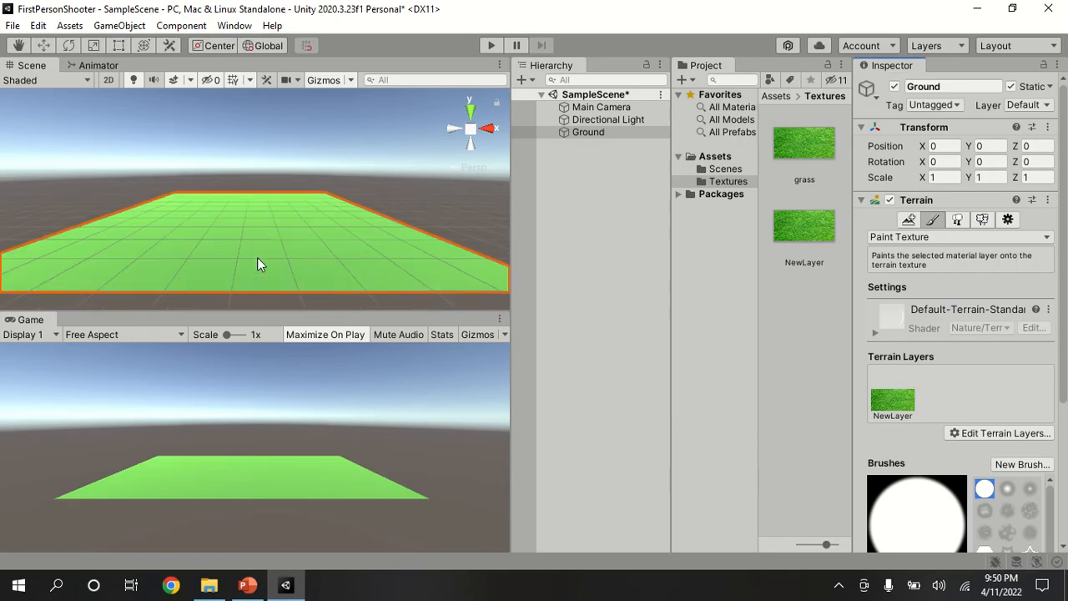
{"action": "mouse_move", "coordinate": [256, 257]}
{"action": "middle_mouse_down"}
{"action": "mouse_move", "coordinate": [263, 216]}
{"action": "mouse_move", "coordinate": [261, 236]}
{"action": "middle_mouse_up"}
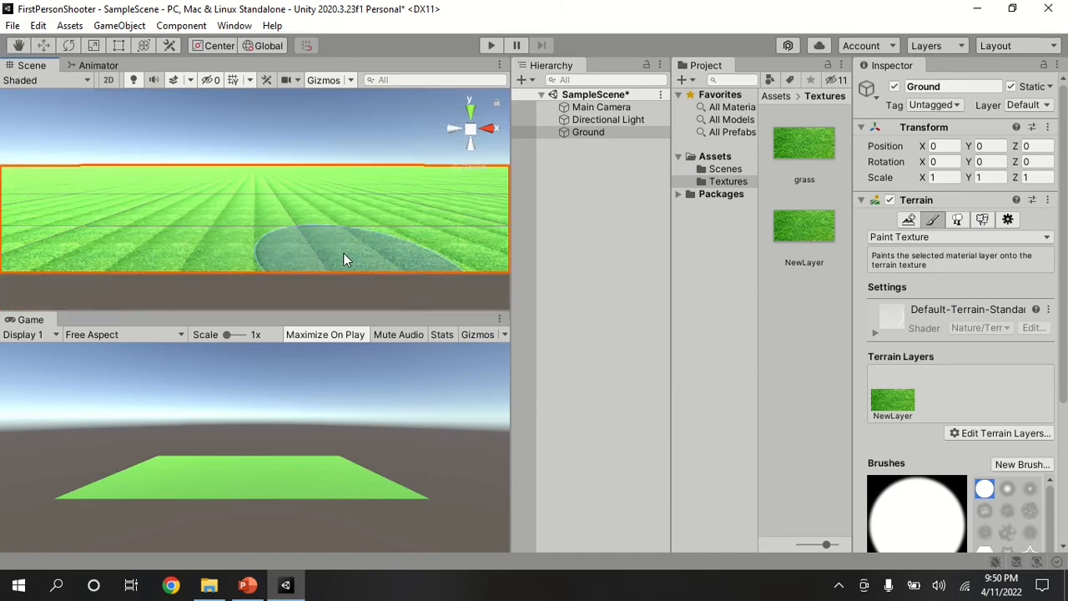
{"action": "scroll", "coordinate": [343, 252], "scroll_direction": "up", "scroll_amount": 2}
{"action": "scroll", "coordinate": [341, 256], "scroll_direction": "down", "scroll_amount": 2}
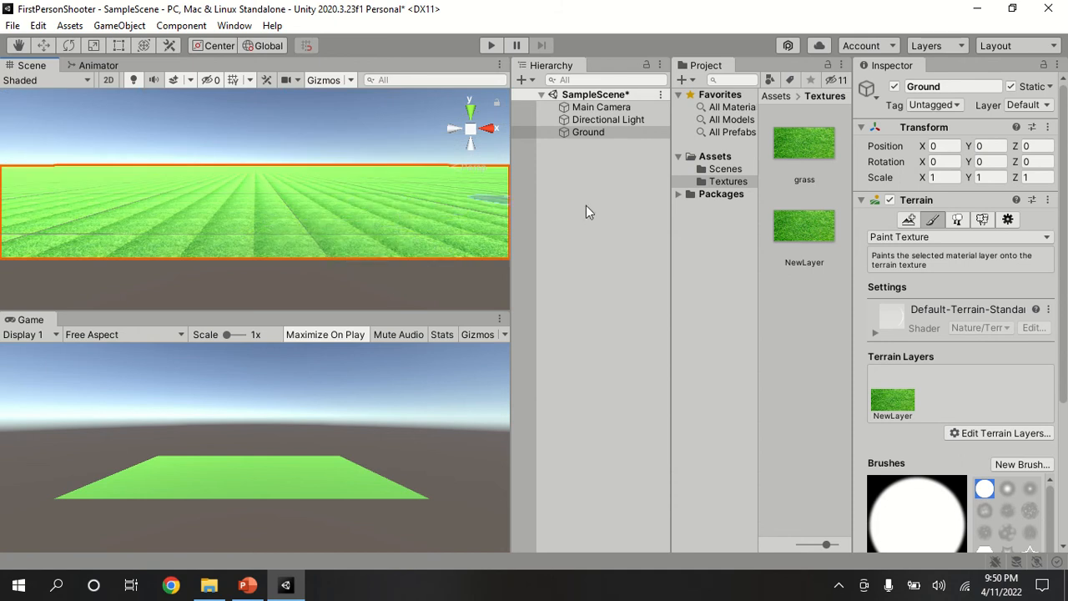
{"action": "left_click", "coordinate": [369, 165]}
{"action": "middle_click_drag", "start_coordinate": [367, 165], "coordinate": [365, 169]}
{"action": "scroll", "coordinate": [354, 222], "scroll_direction": "up", "scroll_amount": 2}
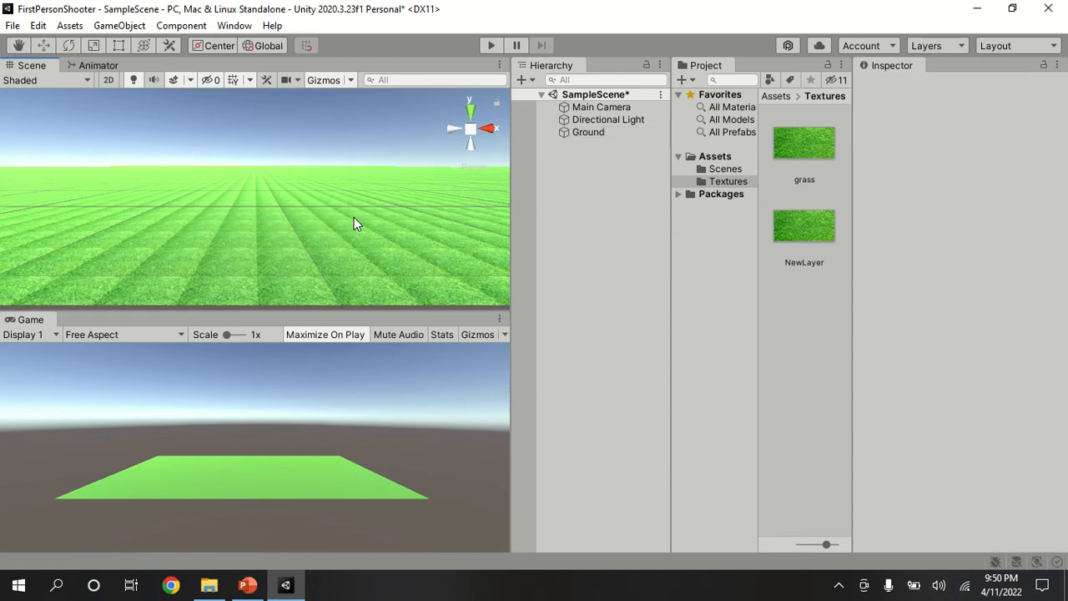
{"action": "middle_click_drag", "start_coordinate": [379, 257], "coordinate": [381, 259]}
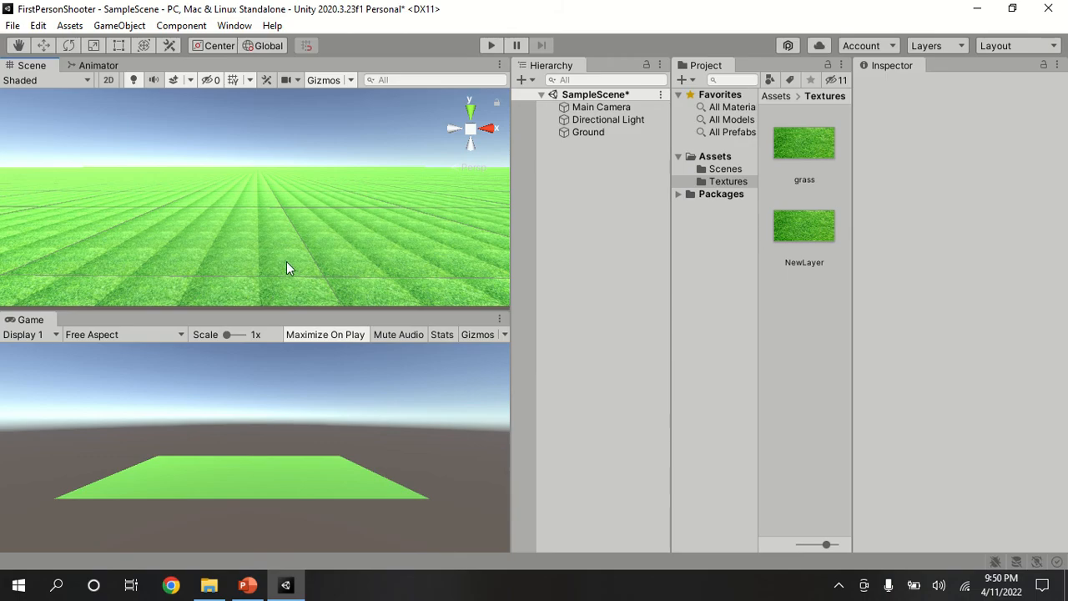
{"action": "middle_click_drag", "start_coordinate": [290, 255], "coordinate": [283, 255]}
{"action": "scroll", "coordinate": [283, 255], "scroll_direction": "up", "scroll_amount": 3}
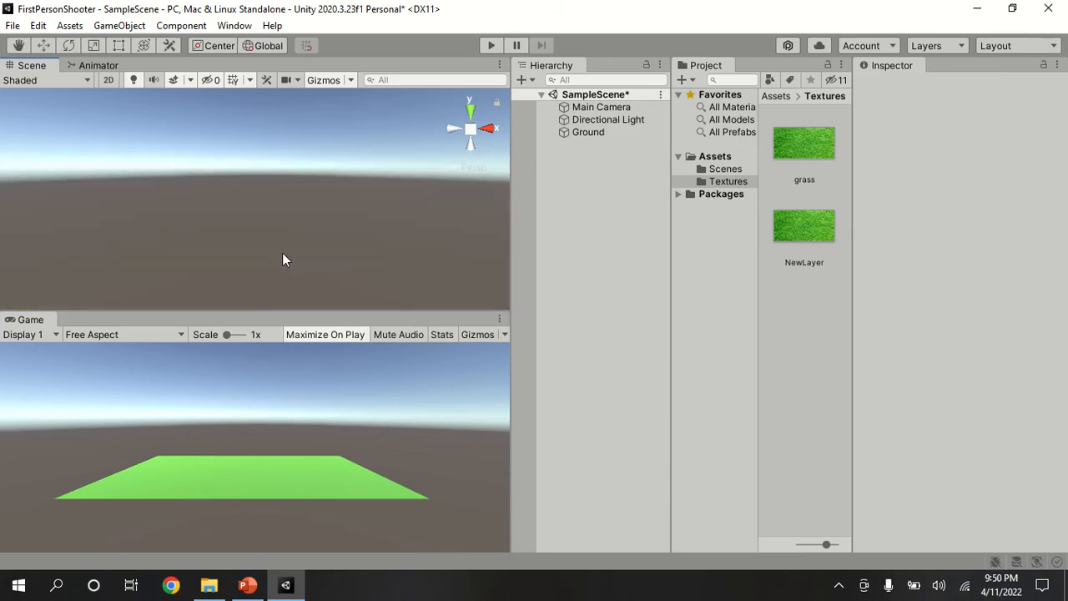
{"action": "middle_click_drag", "start_coordinate": [282, 250], "coordinate": [280, 251]}
{"action": "scroll", "coordinate": [280, 251], "scroll_direction": "up", "scroll_amount": 2}
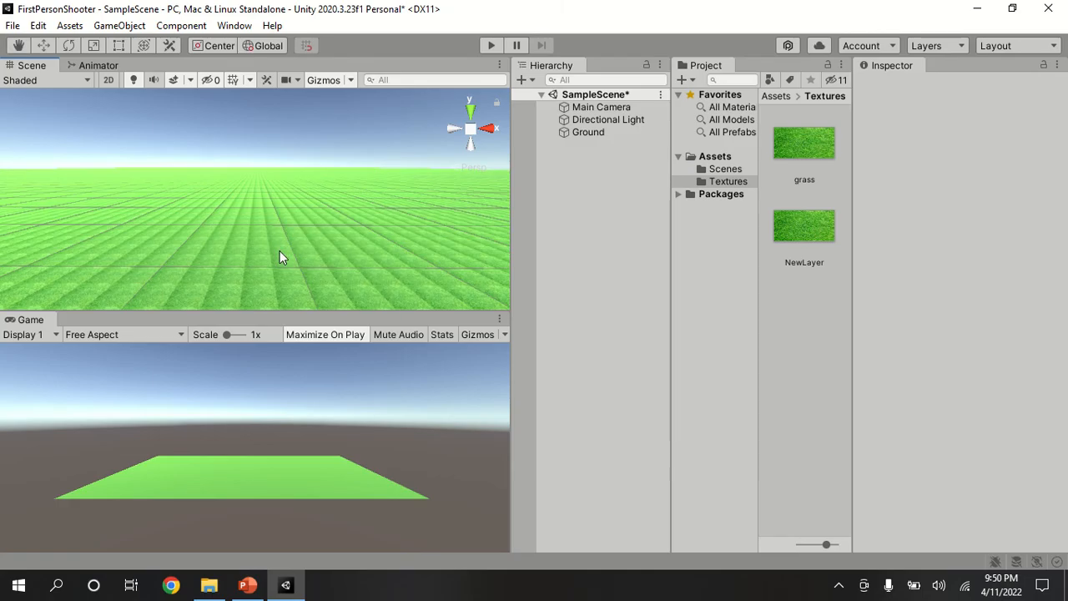
{"action": "scroll", "coordinate": [279, 251], "scroll_direction": "up", "scroll_amount": 1}
{"action": "middle_click_drag", "start_coordinate": [280, 250], "coordinate": [279, 253]}
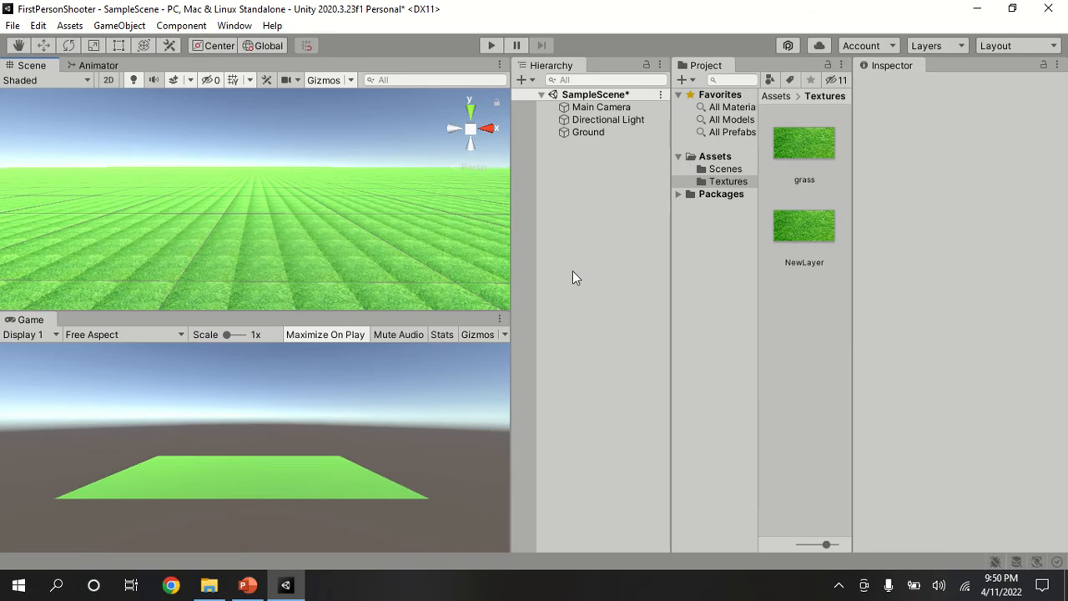
{"action": "right_click", "coordinate": [617, 111]}
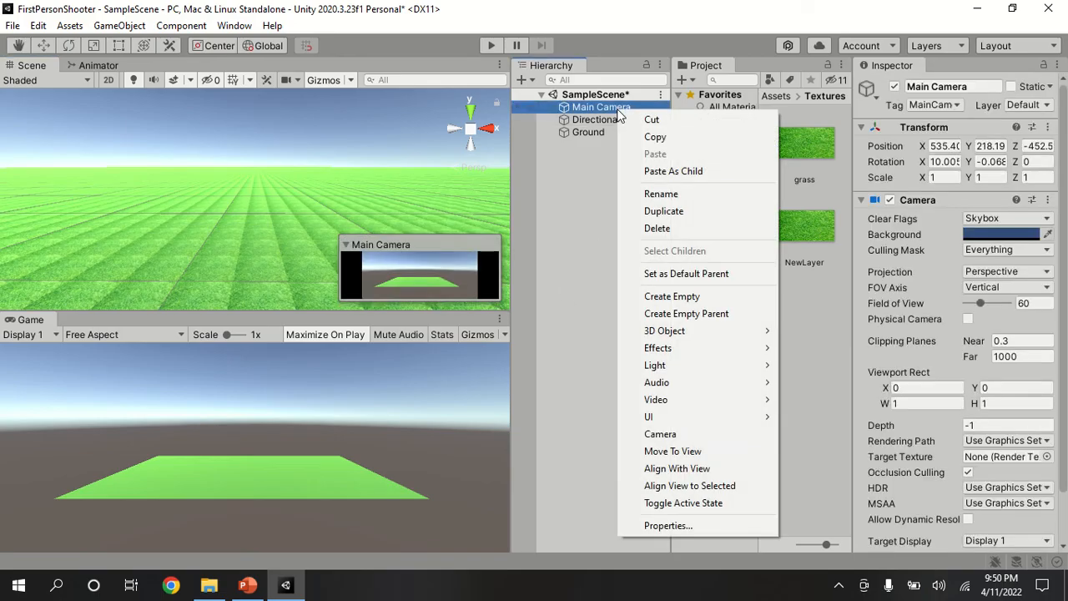
{"action": "left_click", "coordinate": [700, 472]}
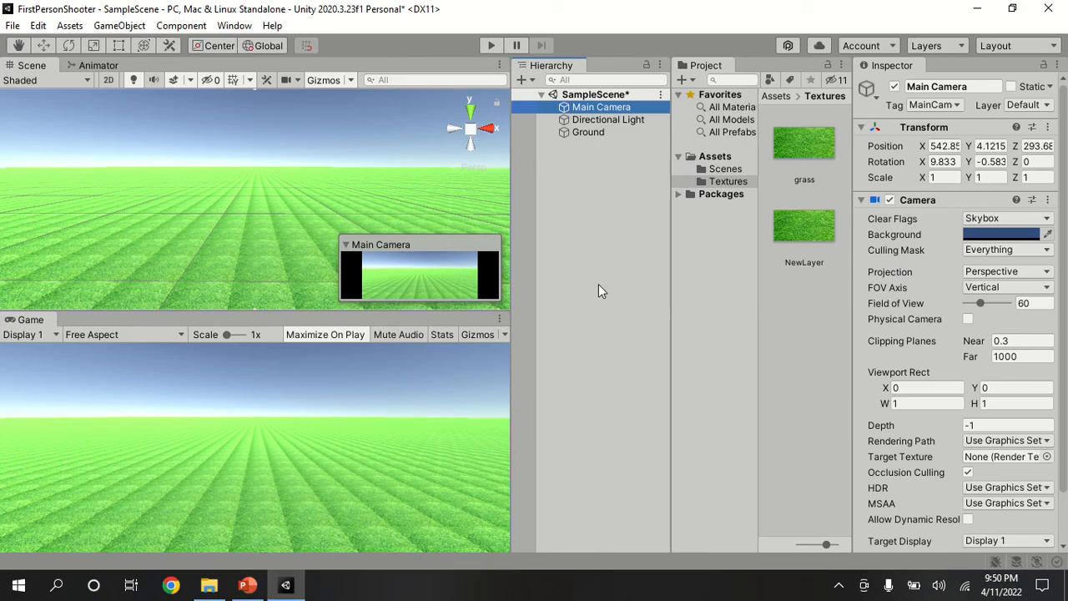
{"action": "left_click", "coordinate": [593, 133]}
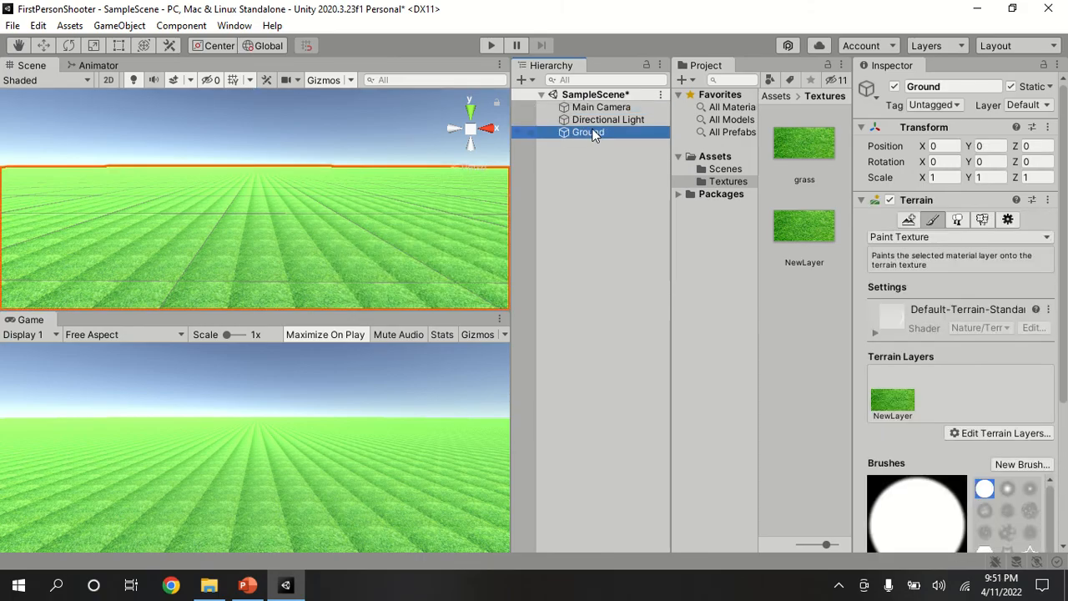
{"action": "left_click", "coordinate": [985, 434]}
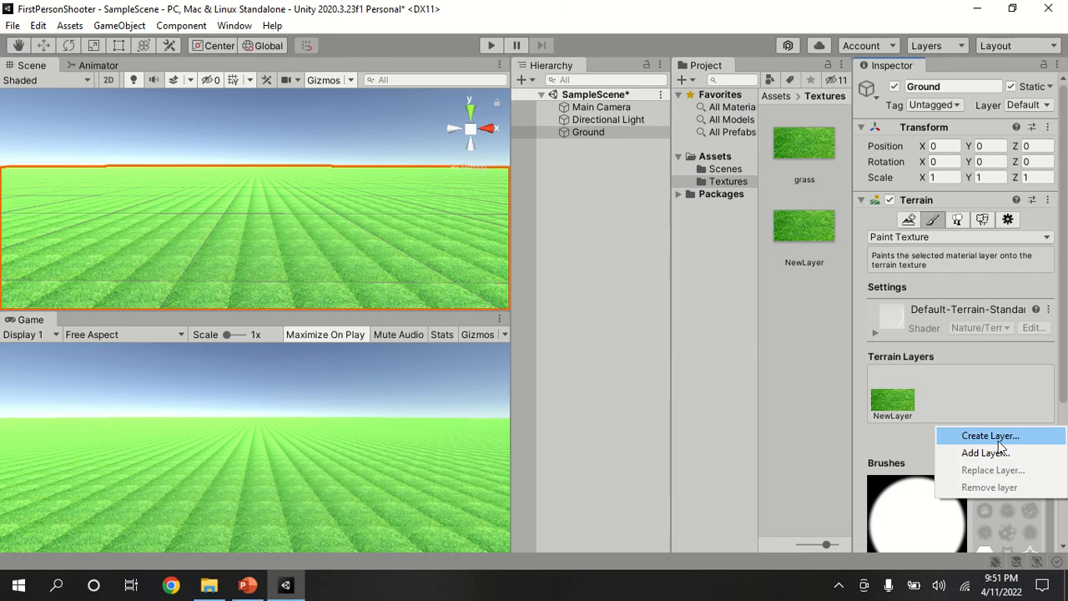
{"action": "left_click", "coordinate": [586, 390]}
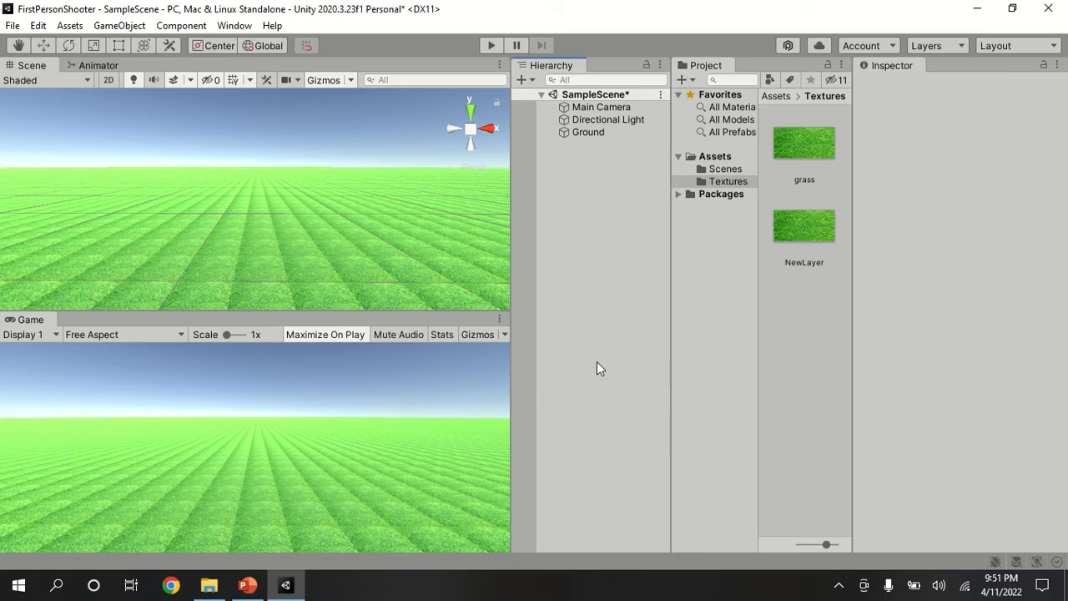
{"action": "left_click", "coordinate": [588, 134]}
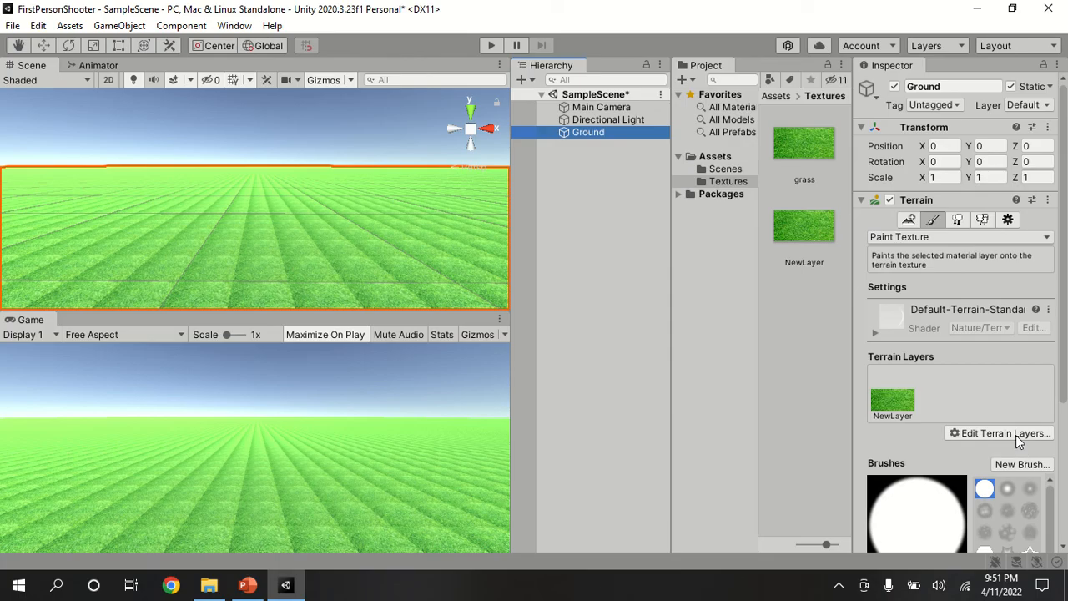
Import the mudTexture image from the unity_Textures folder on Local Disk (D:) into the project's Textures folder.
{"action": "left_click", "coordinate": [731, 183]}
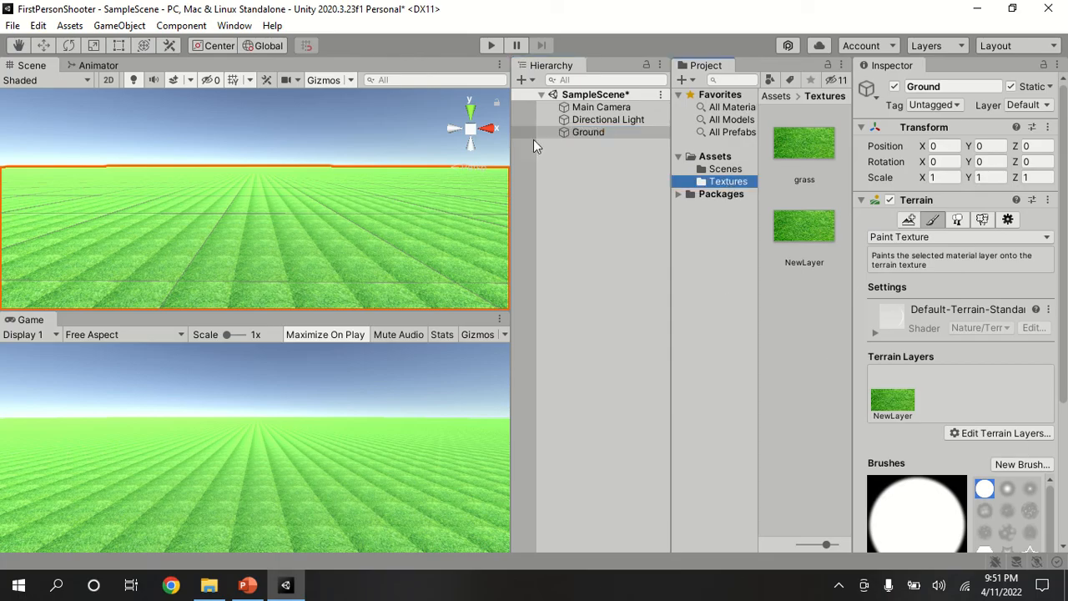
{"action": "left_click", "coordinate": [70, 25]}
{"action": "left_click", "coordinate": [185, 193]}
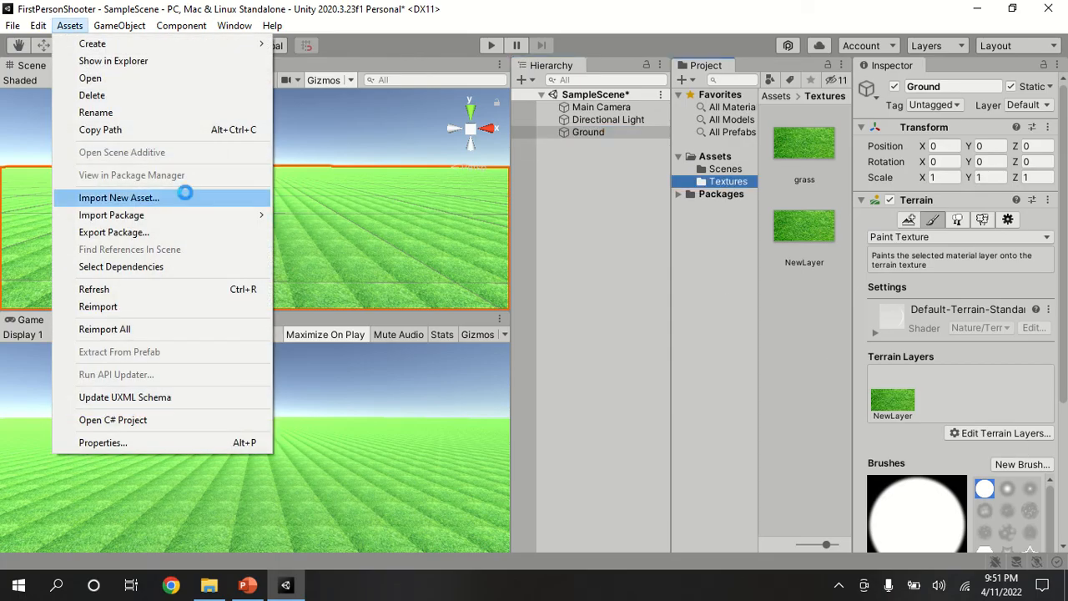
{"action": "scroll", "coordinate": [806, 411], "scroll_direction": "down", "scroll_amount": 2}
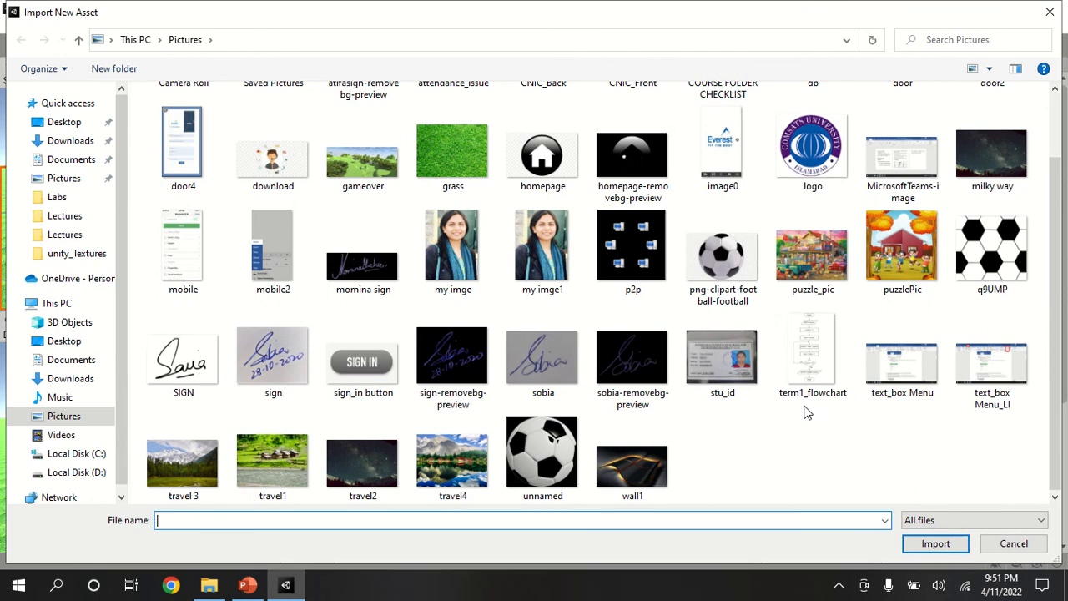
{"action": "left_click", "coordinate": [67, 472]}
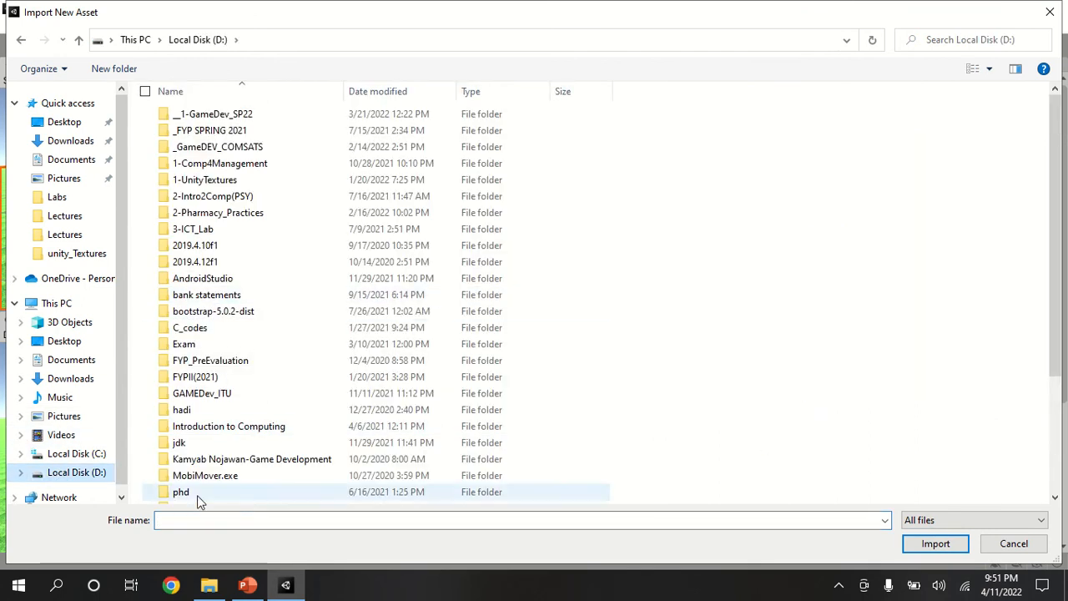
{"action": "scroll", "coordinate": [197, 495], "scroll_direction": "down", "scroll_amount": 3}
{"action": "double_click", "coordinate": [209, 411]}
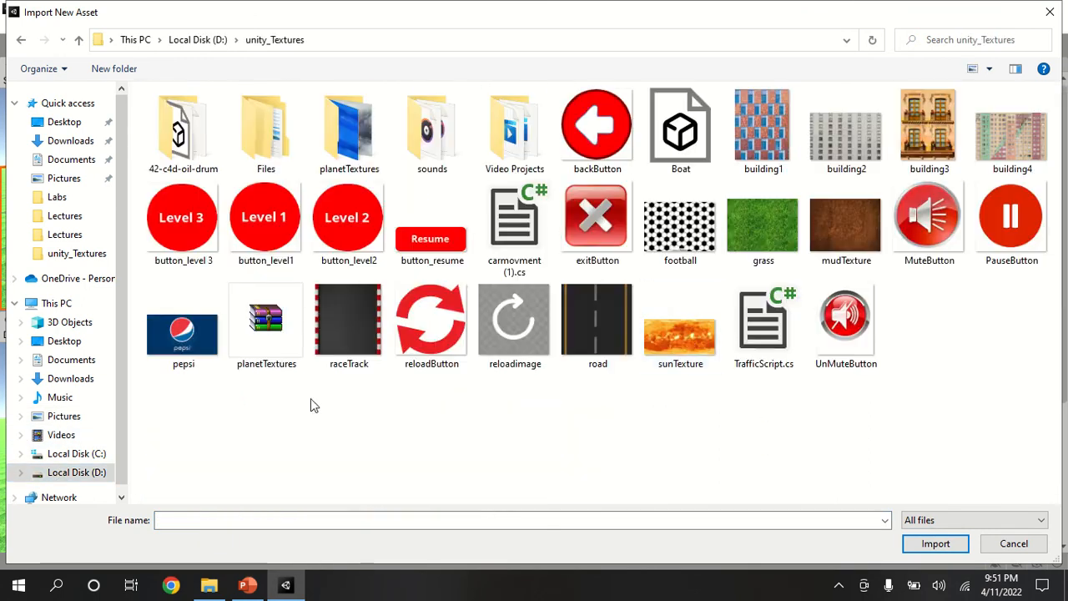
{"action": "double_click", "coordinate": [836, 230]}
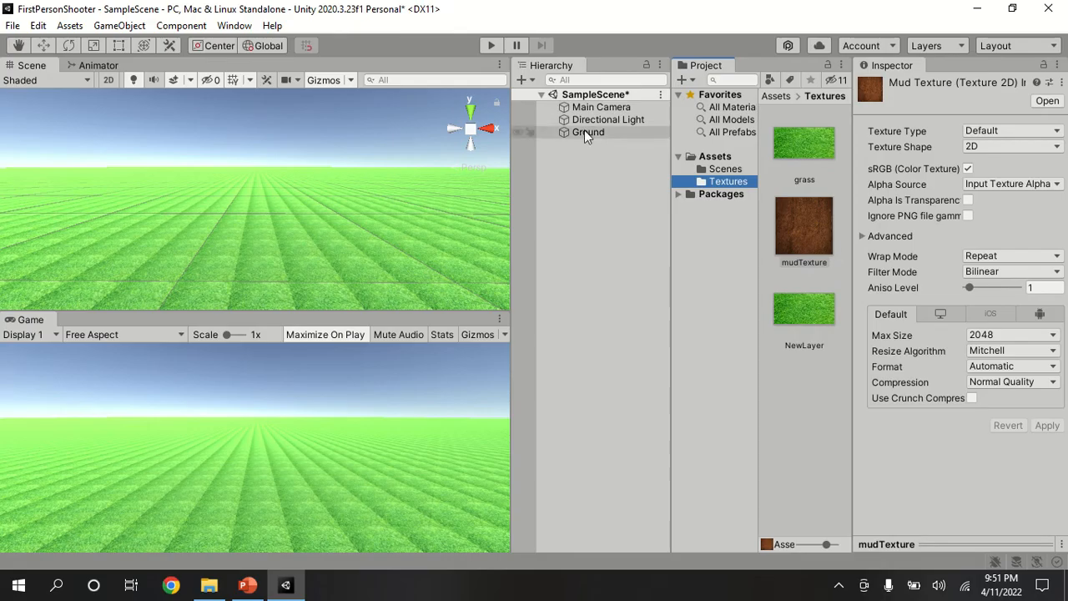
Create a second terrain layer on the Ground terrain using mudTexture.
{"action": "left_click", "coordinate": [584, 132]}
{"action": "left_click", "coordinate": [1010, 432]}
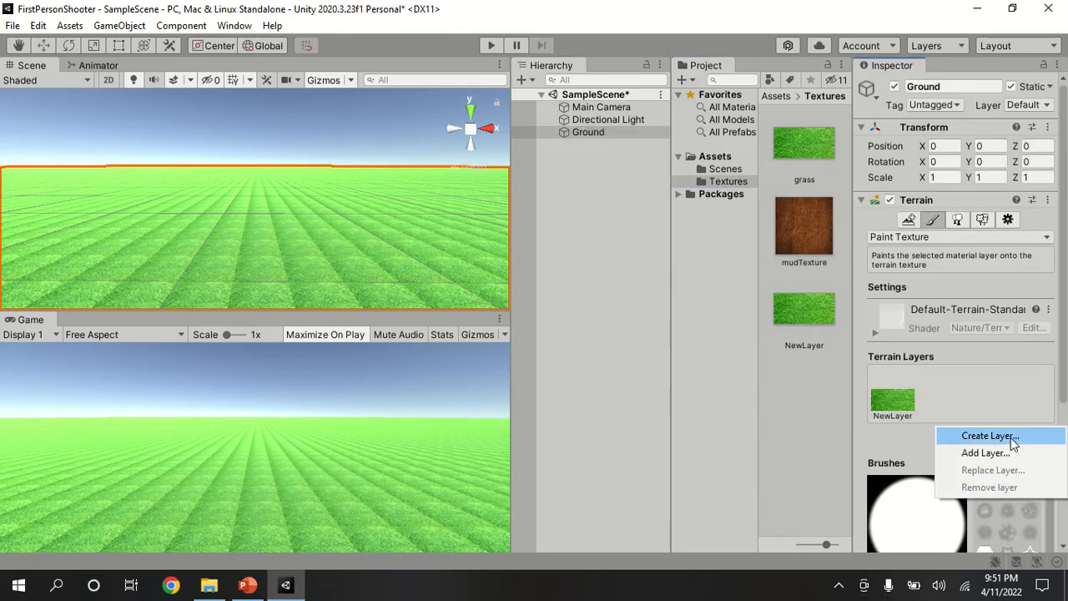
{"action": "left_click", "coordinate": [1011, 437]}
{"action": "double_click", "coordinate": [971, 324]}
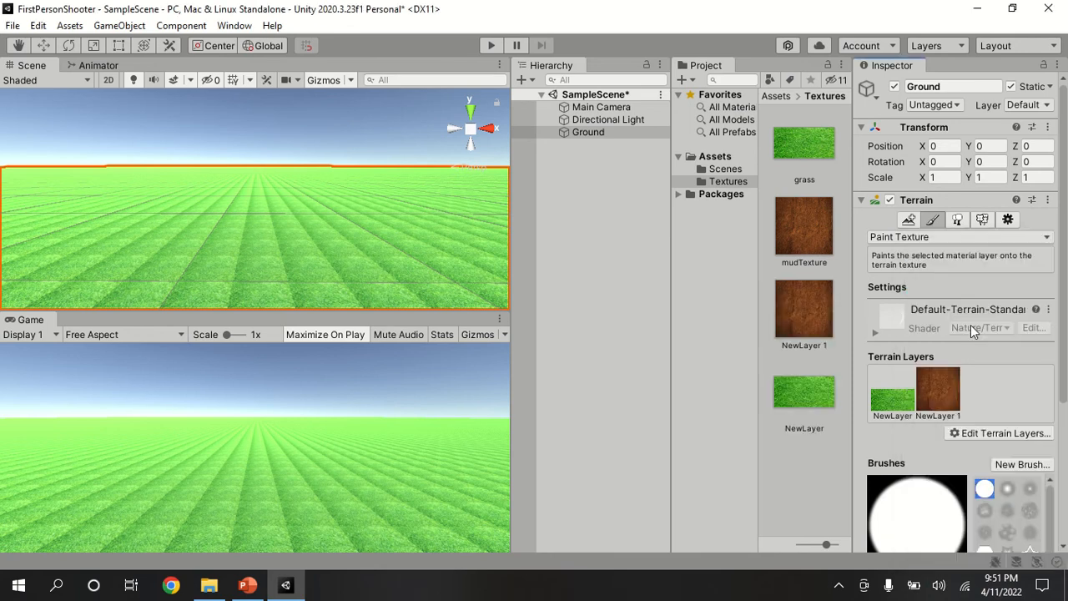
Paint a small patch of the mud layer onto the grass in front of the camera with the round brush at size 6.
{"action": "left_click", "coordinate": [938, 399]}
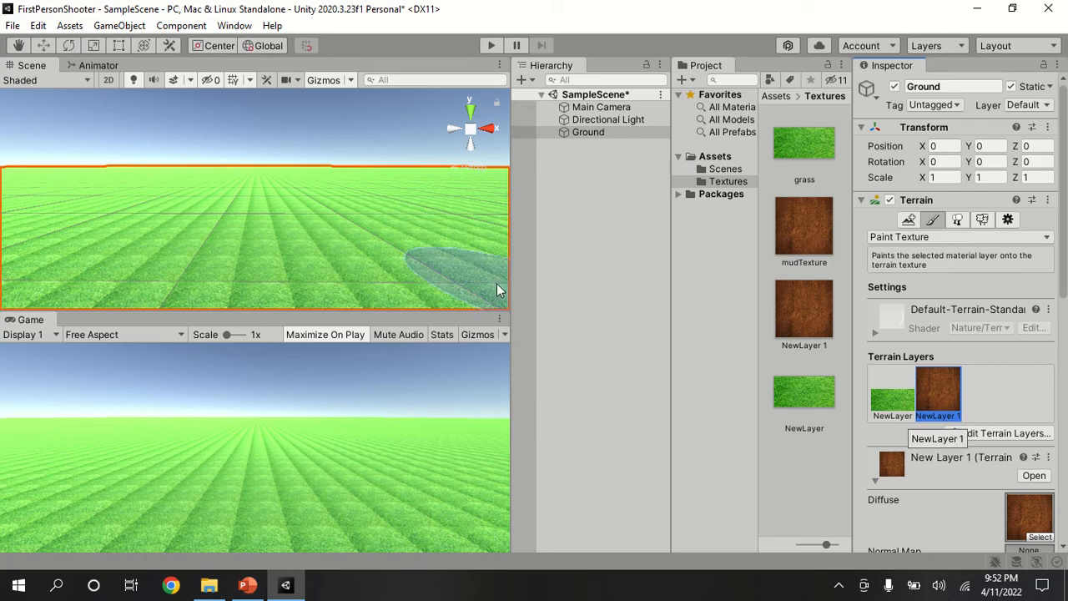
{"action": "scroll", "coordinate": [985, 492], "scroll_direction": "down", "scroll_amount": 5}
{"action": "scroll", "coordinate": [914, 500], "scroll_direction": "down", "scroll_amount": 3}
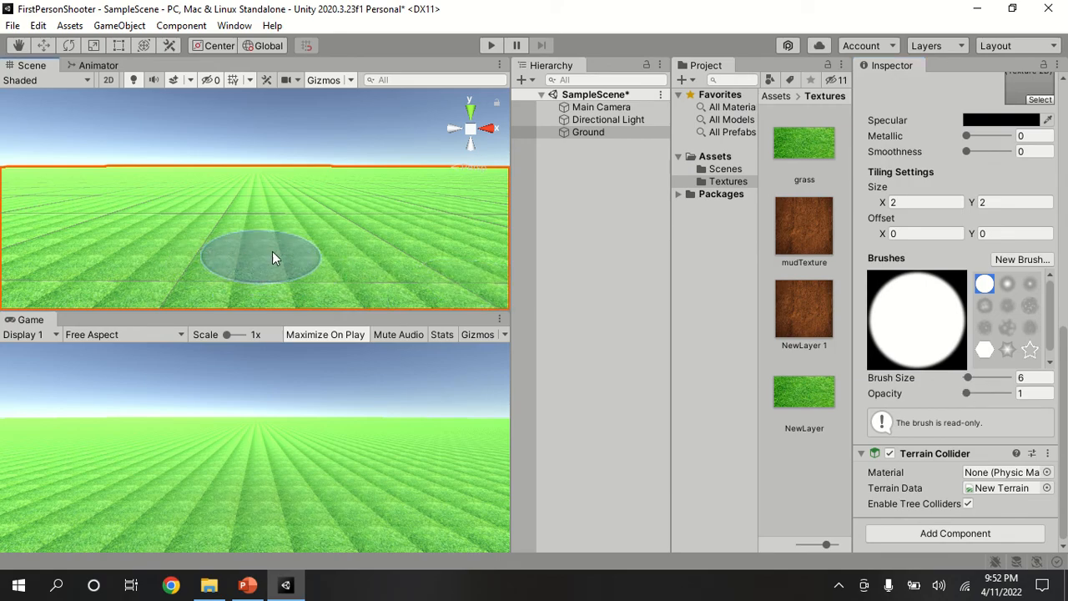
{"action": "mouse_move", "coordinate": [275, 255]}
{"action": "left_mouse_down"}
{"action": "mouse_move", "coordinate": [267, 236]}
{"action": "mouse_move", "coordinate": [239, 276]}
{"action": "left_mouse_up"}
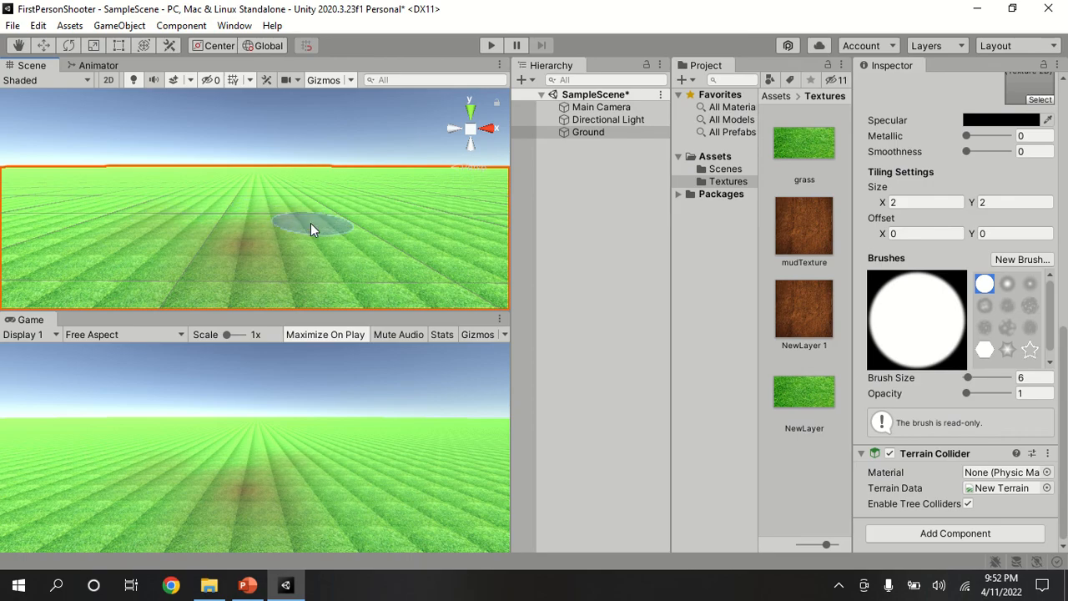
{"action": "left_click", "coordinate": [288, 161]}
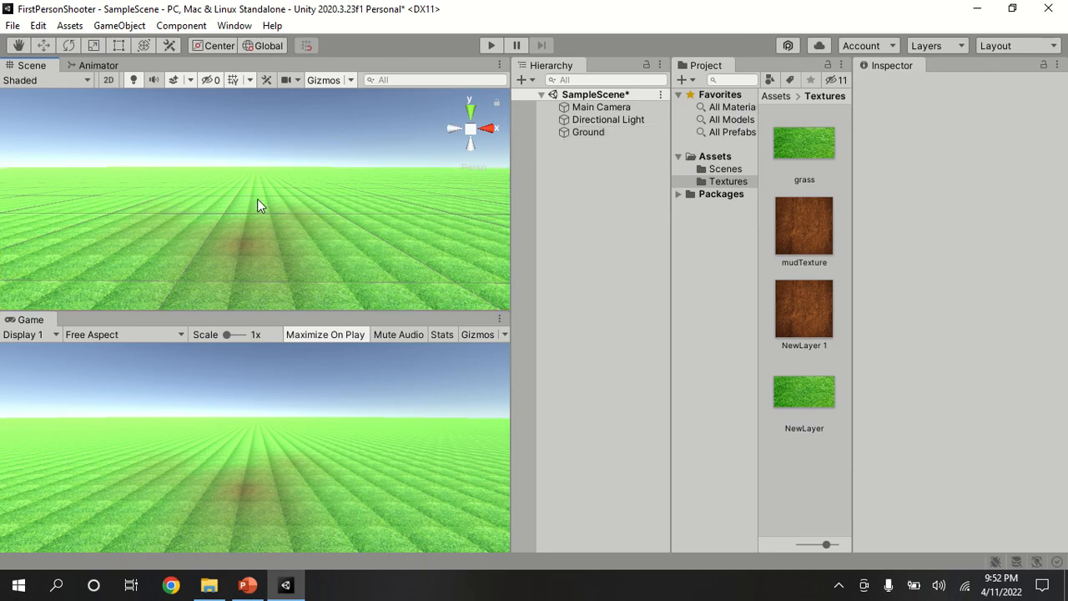
Set the Ground terrain's brush size to 318 and paint the mud layer across the middle of the terrain.
{"action": "scroll", "coordinate": [257, 199], "scroll_direction": "down", "scroll_amount": 5}
{"action": "right_click_drag", "start_coordinate": [270, 236], "coordinate": [272, 262]}
{"action": "mouse_move", "coordinate": [272, 262]}
{"action": "middle_mouse_down"}
{"action": "mouse_move", "coordinate": [278, 244]}
{"action": "mouse_move", "coordinate": [272, 267]}
{"action": "middle_mouse_up"}
{"action": "scroll", "coordinate": [271, 267], "scroll_direction": "down", "scroll_amount": 1}
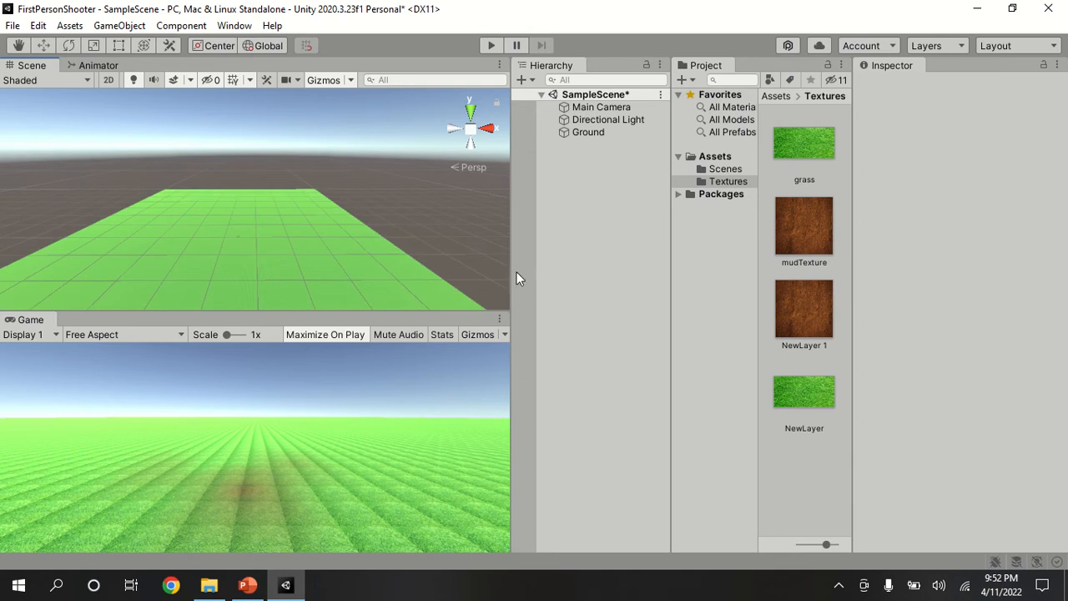
{"action": "left_click", "coordinate": [589, 132]}
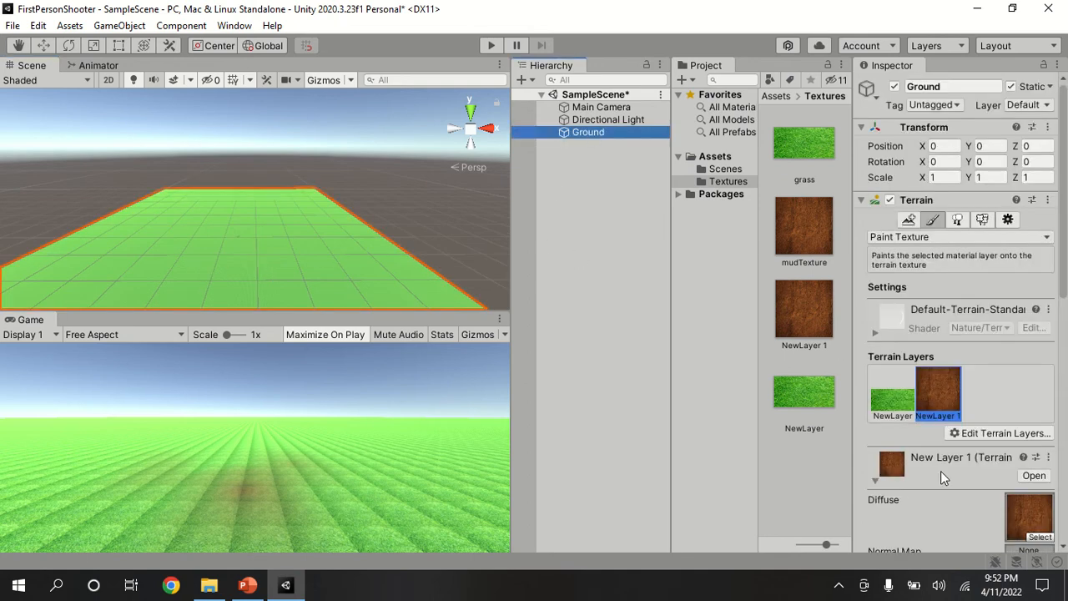
{"action": "scroll", "coordinate": [965, 496], "scroll_direction": "down", "scroll_amount": 5}
{"action": "left_click", "coordinate": [968, 496]}
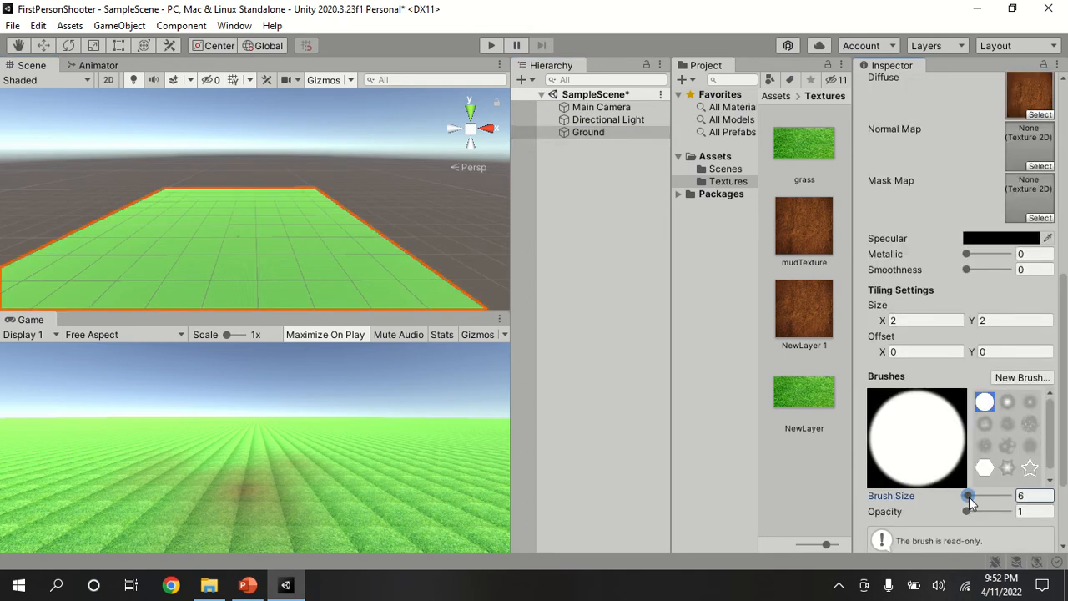
{"action": "left_click_drag", "start_coordinate": [971, 501], "coordinate": [979, 496]}
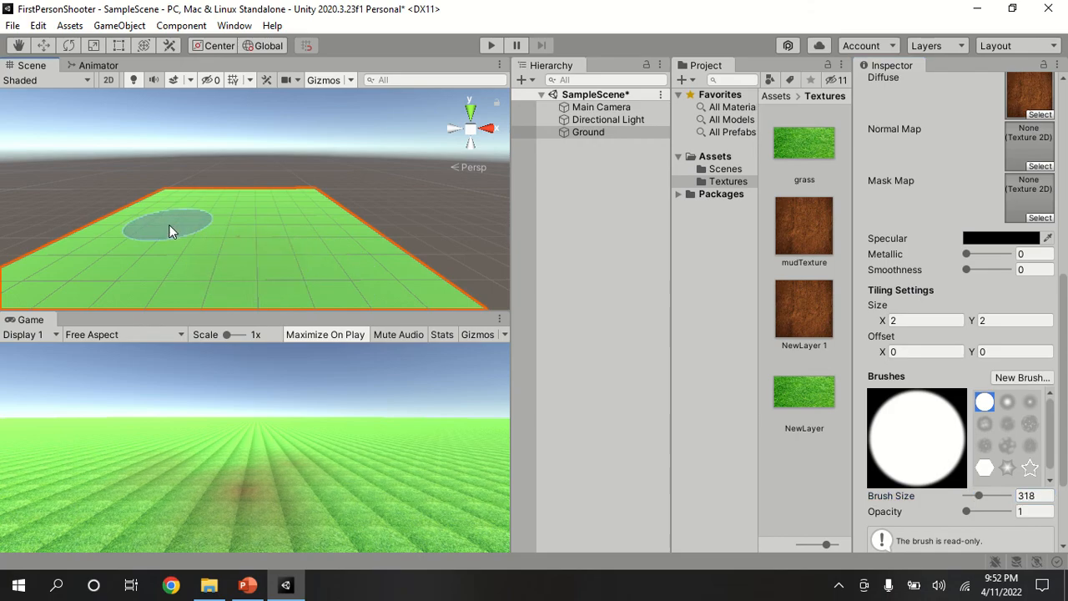
{"action": "mouse_move", "coordinate": [169, 231]}
{"action": "left_mouse_down"}
{"action": "mouse_move", "coordinate": [192, 275]}
{"action": "mouse_move", "coordinate": [286, 232]}
{"action": "left_mouse_up"}
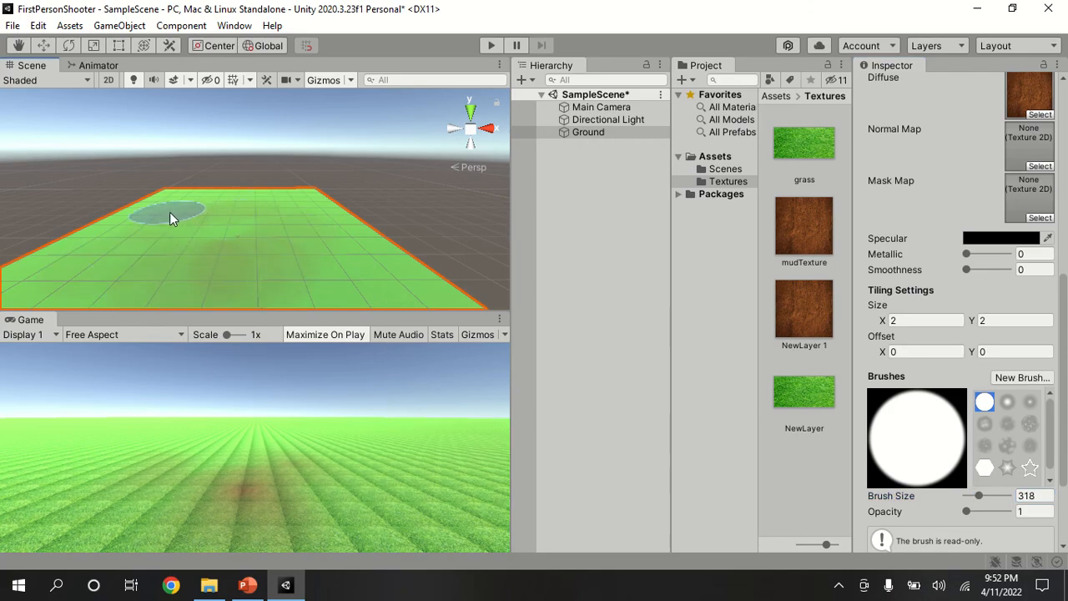
Paint further mud strokes across the middle of the Ground terrain at brush size 318, and deselect the terrain.
{"action": "mouse_move", "coordinate": [170, 212]}
{"action": "left_mouse_down"}
{"action": "mouse_move", "coordinate": [285, 233]}
{"action": "mouse_move", "coordinate": [356, 275]}
{"action": "mouse_move", "coordinate": [353, 266]}
{"action": "left_mouse_up"}
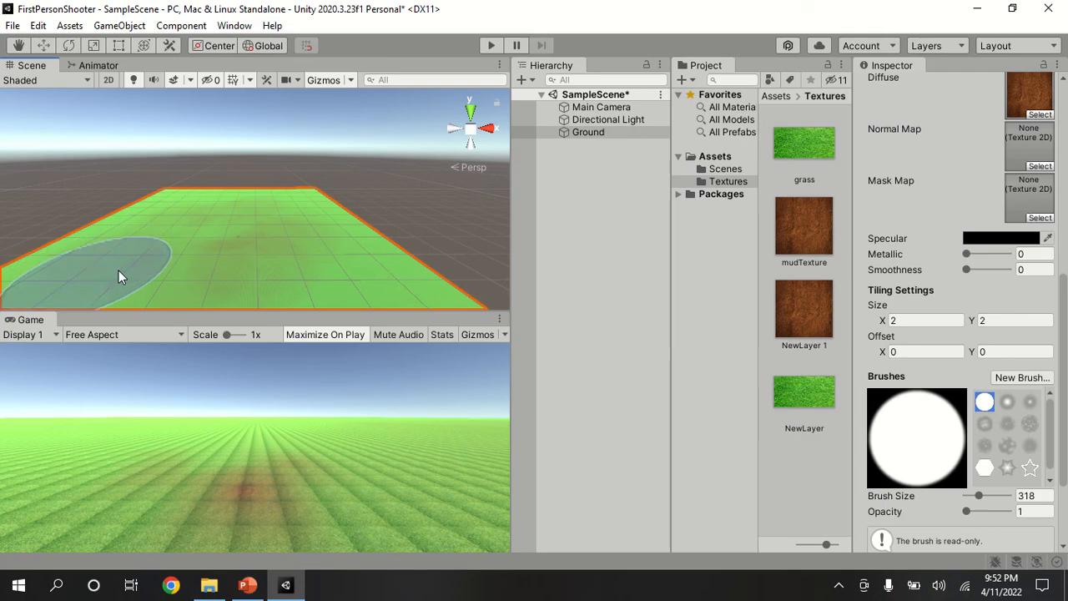
{"action": "left_click_drag", "start_coordinate": [202, 240], "coordinate": [287, 254]}
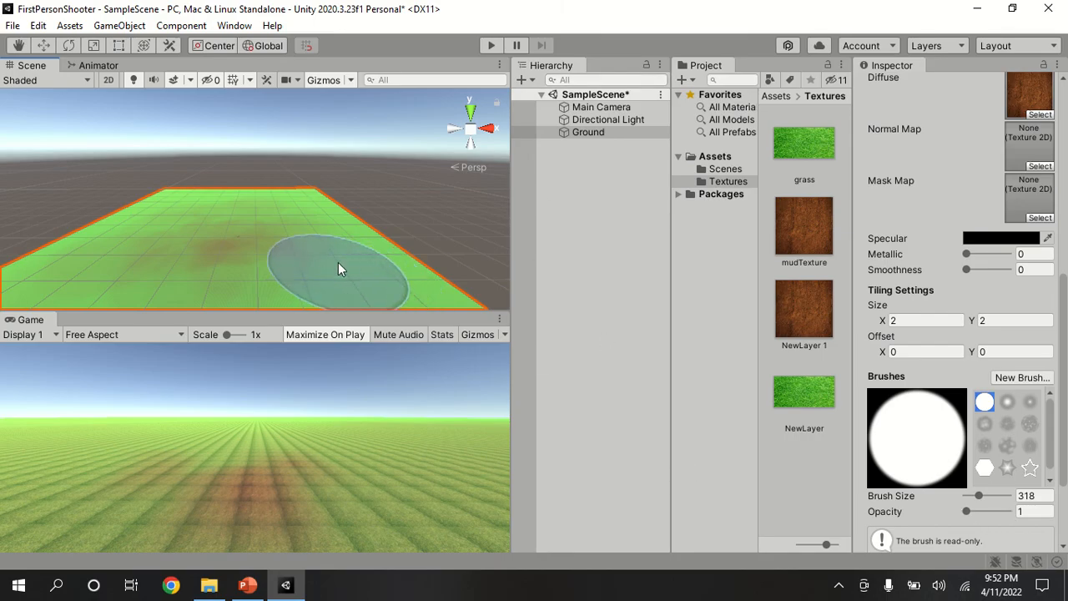
{"action": "scroll", "coordinate": [229, 263], "scroll_direction": "up", "scroll_amount": 7}
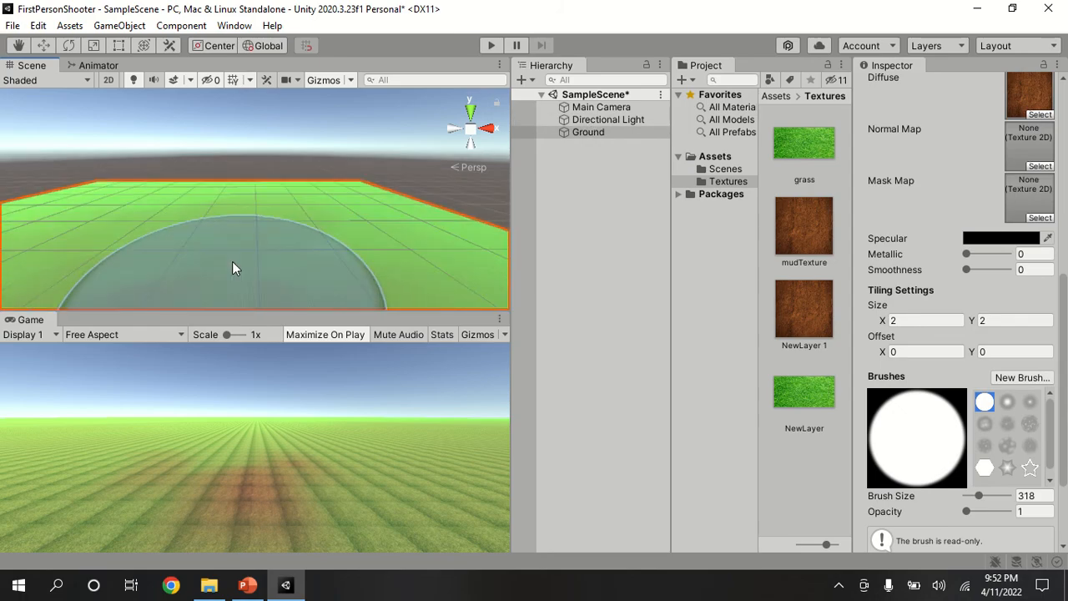
{"action": "left_click", "coordinate": [606, 230]}
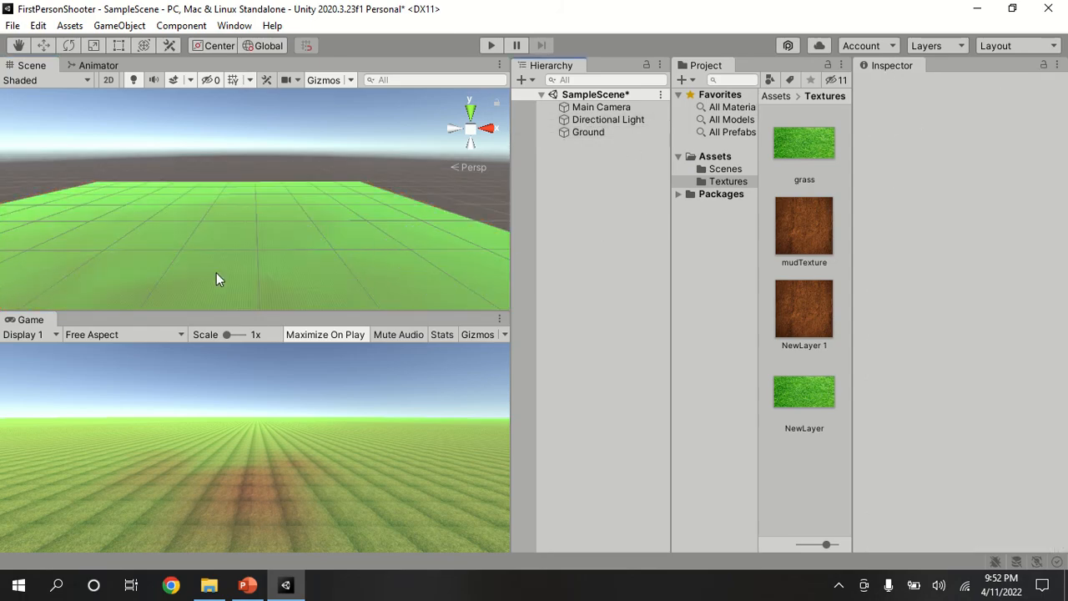
Examine the painted mud patch and surrounding grass near the camera from close up and from different viewpoints.
{"action": "scroll", "coordinate": [213, 276], "scroll_direction": "up", "scroll_amount": 8}
{"action": "middle_click_drag", "start_coordinate": [215, 248], "coordinate": [224, 250]}
{"action": "scroll", "coordinate": [222, 247], "scroll_direction": "down", "scroll_amount": 2}
{"action": "scroll", "coordinate": [222, 248], "scroll_direction": "up", "scroll_amount": 5}
{"action": "scroll", "coordinate": [222, 247], "scroll_direction": "down", "scroll_amount": 3}
{"action": "scroll", "coordinate": [223, 248], "scroll_direction": "up", "scroll_amount": 2}
{"action": "scroll", "coordinate": [223, 248], "scroll_direction": "down", "scroll_amount": 2}
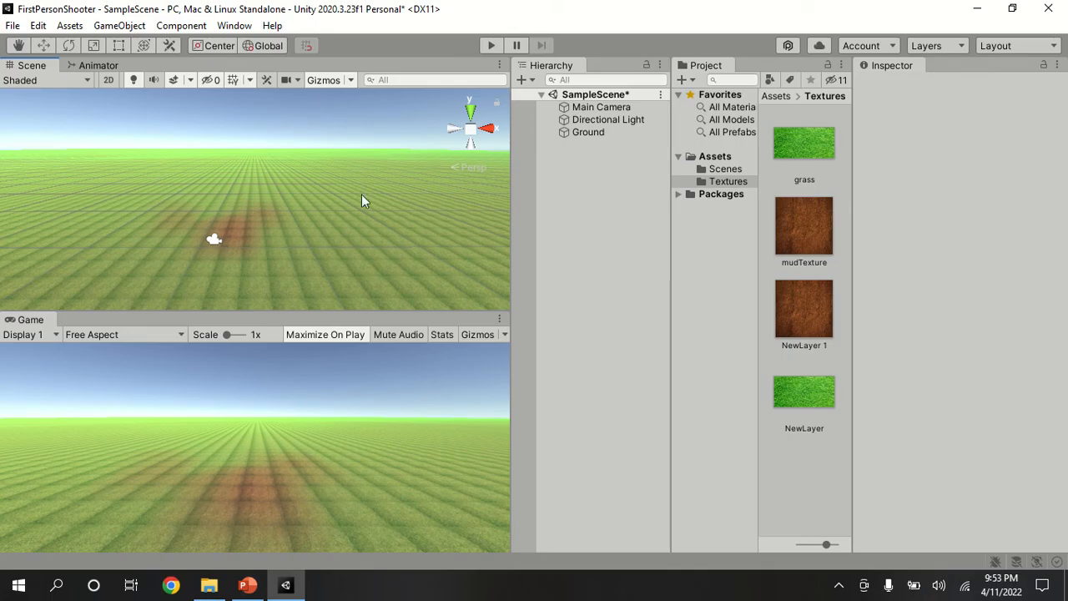
{"action": "right_click_drag", "start_coordinate": [373, 228], "coordinate": [443, 249]}
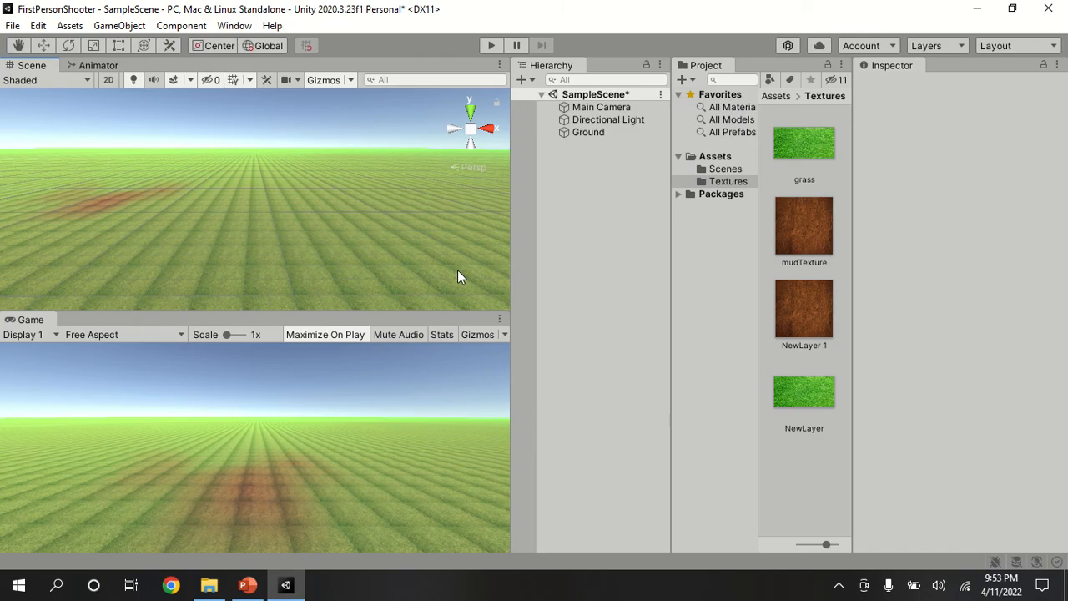
{"action": "right_click_drag", "start_coordinate": [442, 259], "coordinate": [494, 260]}
{"action": "middle_click_drag", "start_coordinate": [225, 248], "coordinate": [313, 247]}
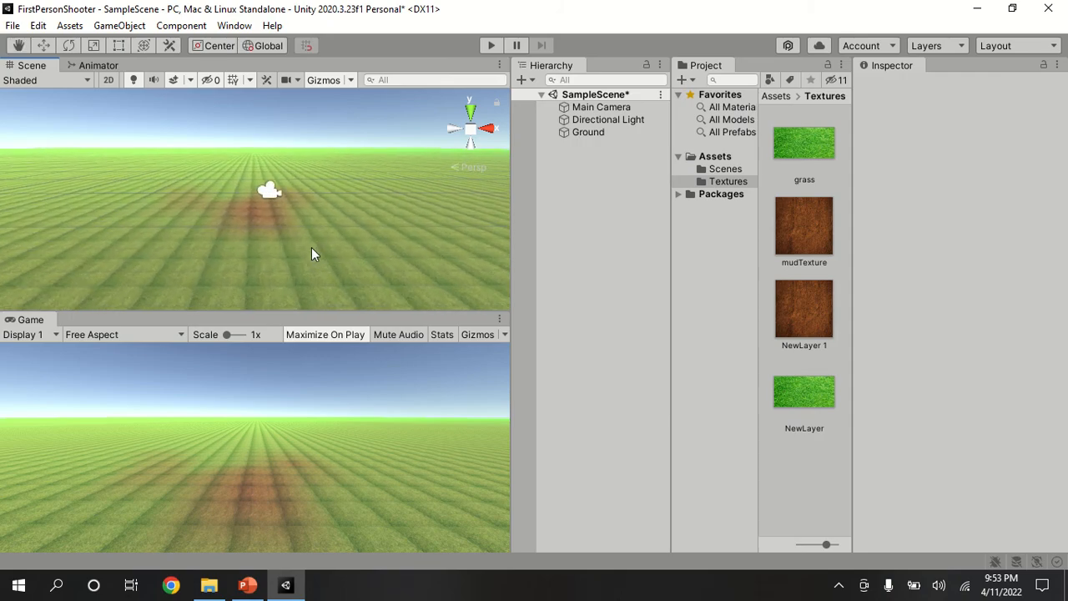
{"action": "scroll", "coordinate": [308, 247], "scroll_direction": "down", "scroll_amount": 5}
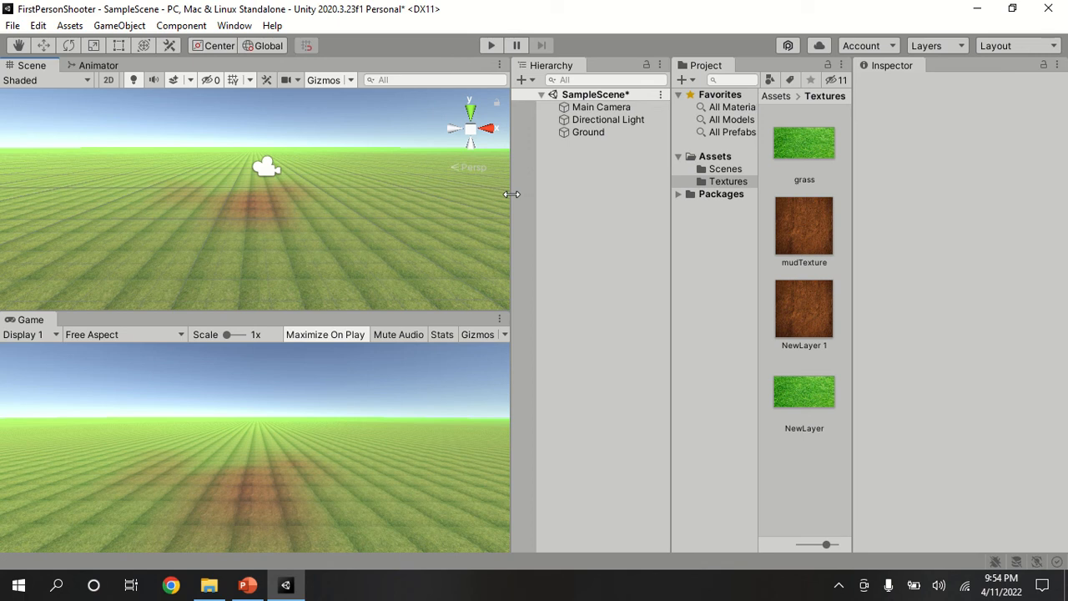
Open the Package Manager and show the packages under My Assets.
{"action": "left_click", "coordinate": [238, 26]}
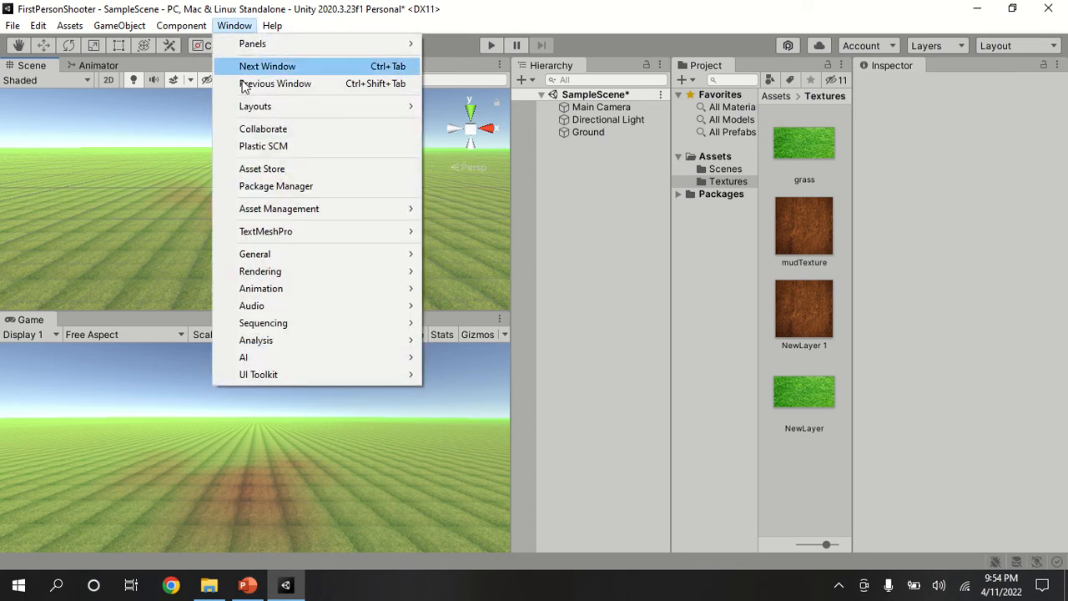
{"action": "left_click", "coordinate": [278, 187]}
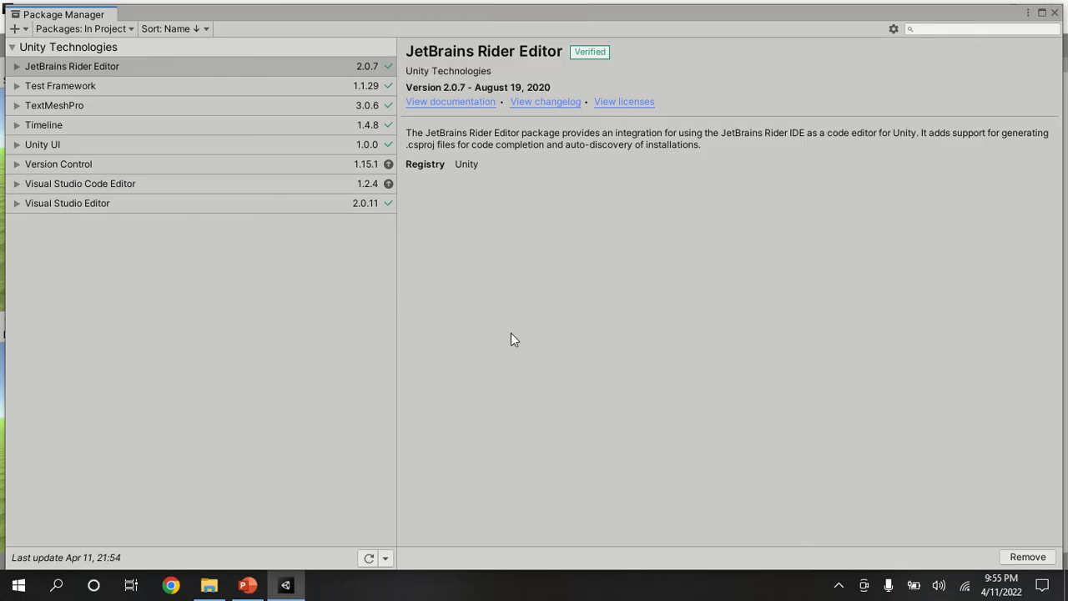
{"action": "left_click", "coordinate": [83, 29]}
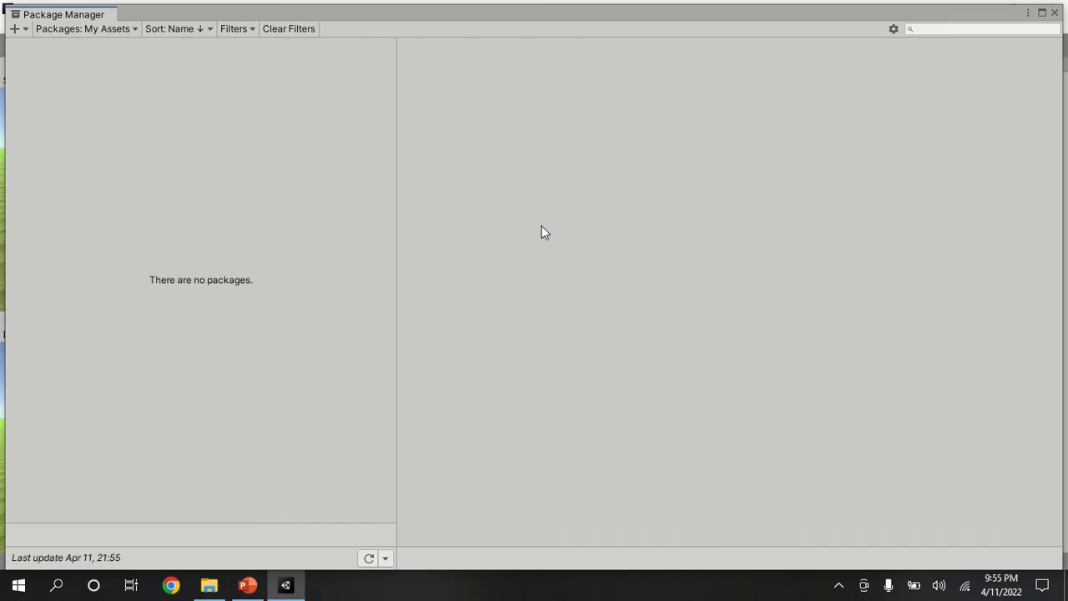
{"action": "left_click", "coordinate": [107, 31]}
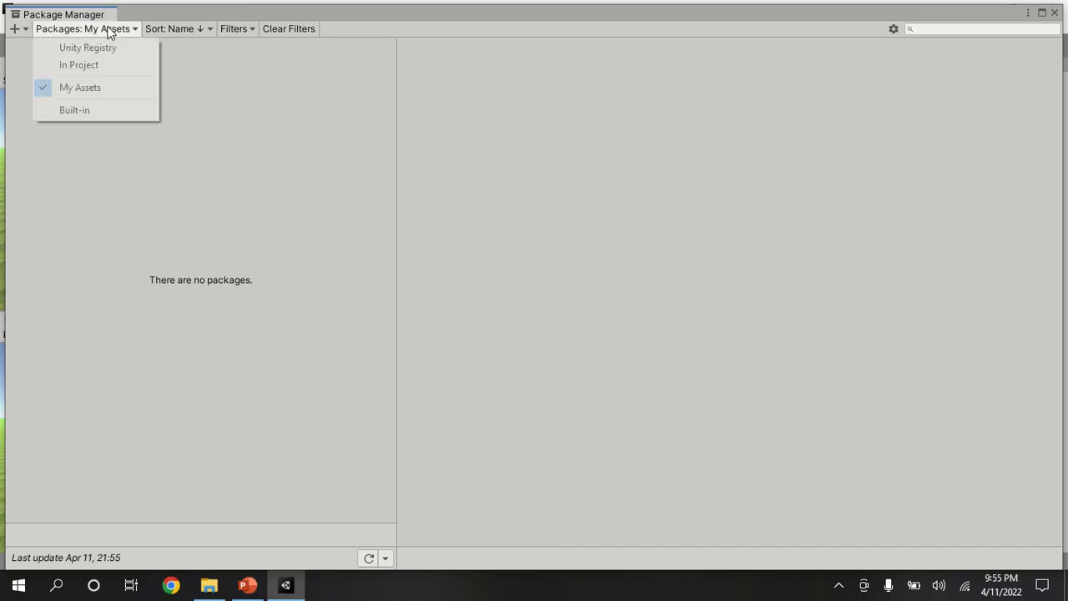
{"action": "left_click", "coordinate": [114, 89]}
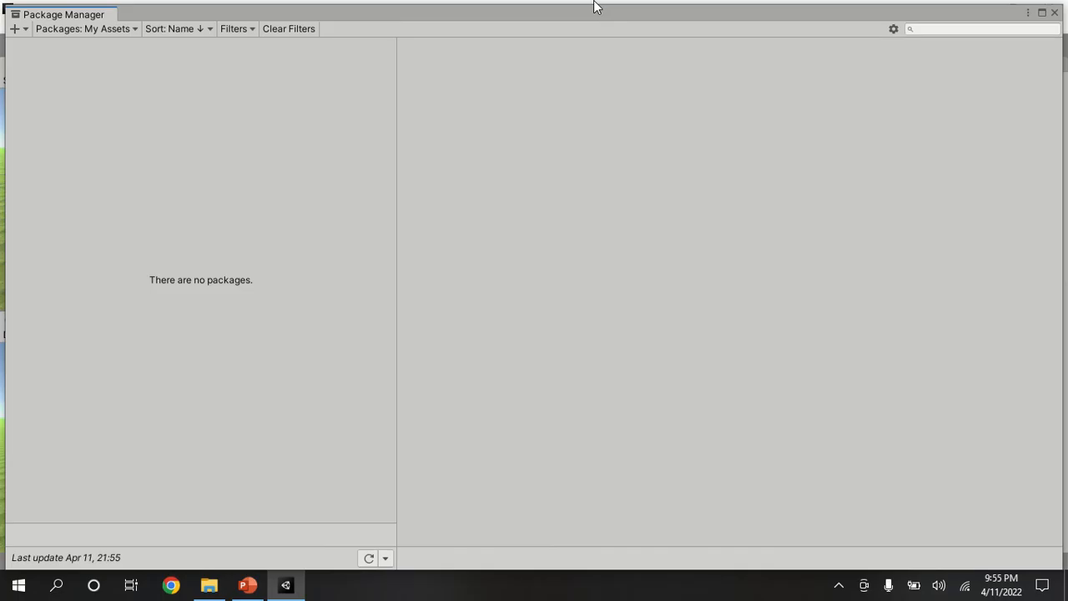
{"action": "mouse_move", "coordinate": [520, 7]}
{"action": "left_click", "coordinate": [428, 35]}
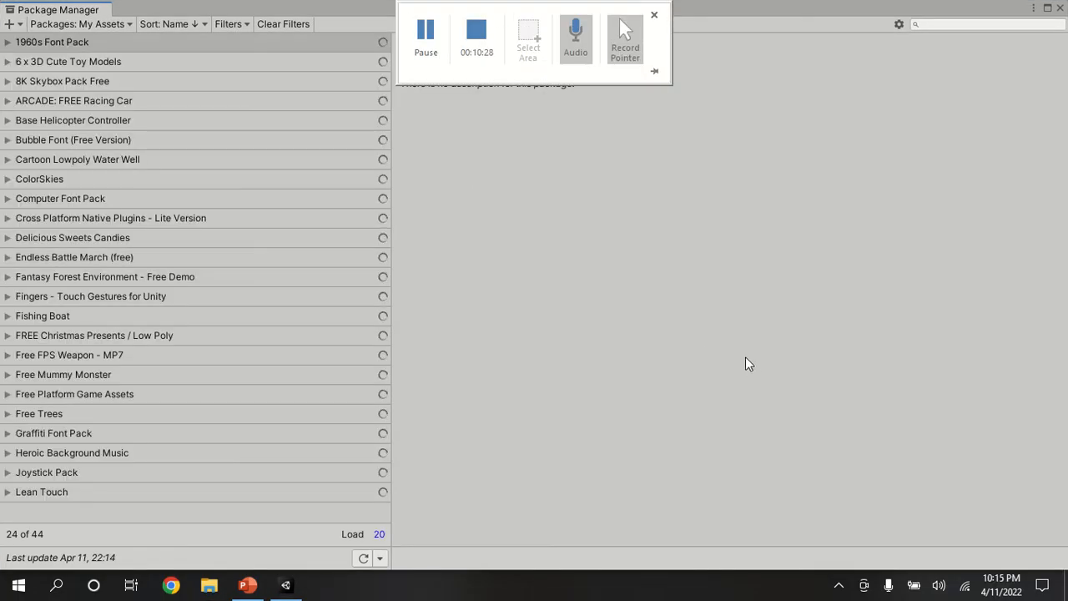
Search My Assets for "stand" and select the Standard Assets (for Unity 2018.4) package.
{"action": "left_click", "coordinate": [122, 25]}
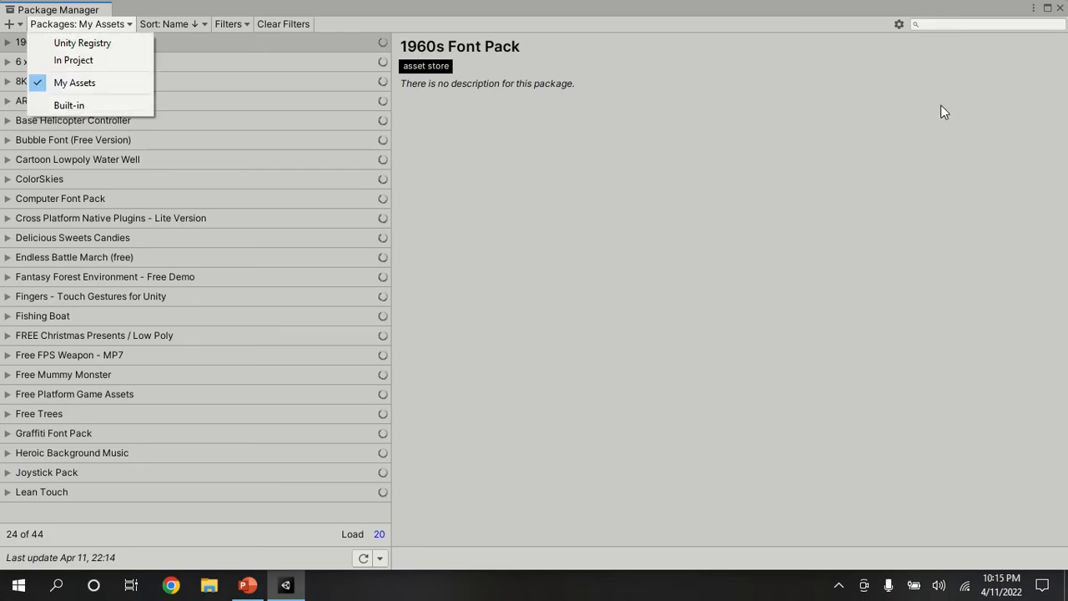
{"action": "left_click", "coordinate": [939, 23]}
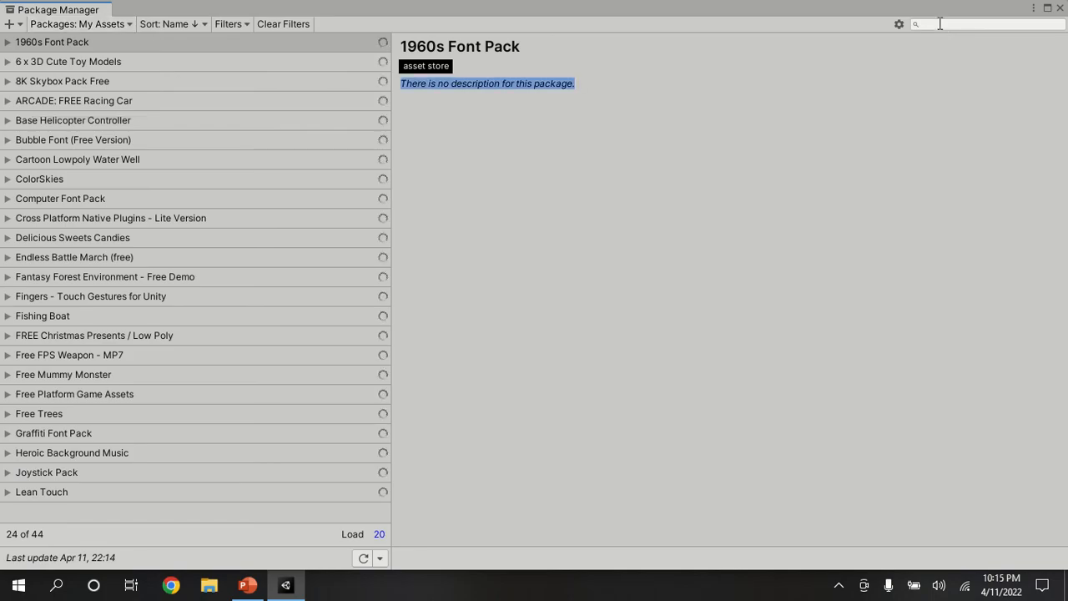
{"action": "left_click", "coordinate": [940, 23]}
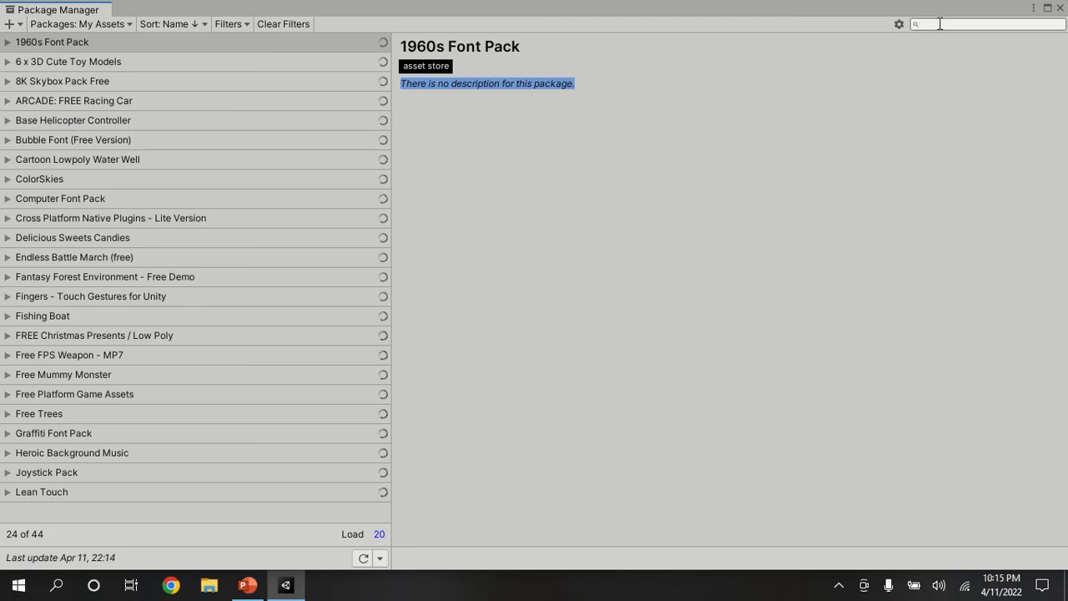
{"action": "left_click", "coordinate": [940, 23]}
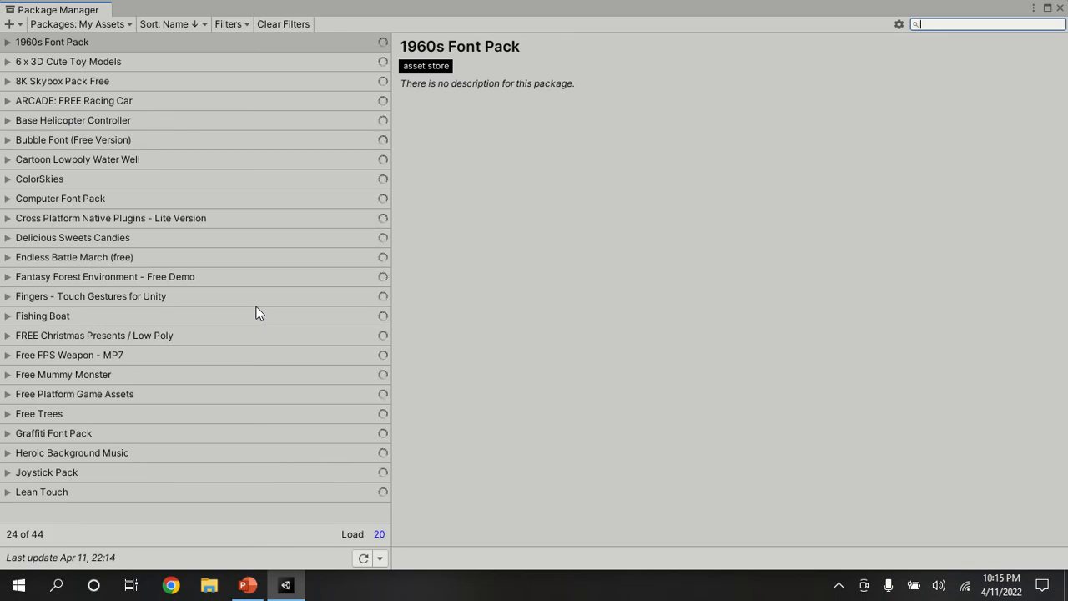
{"action": "mouse_move", "coordinate": [494, 8]}
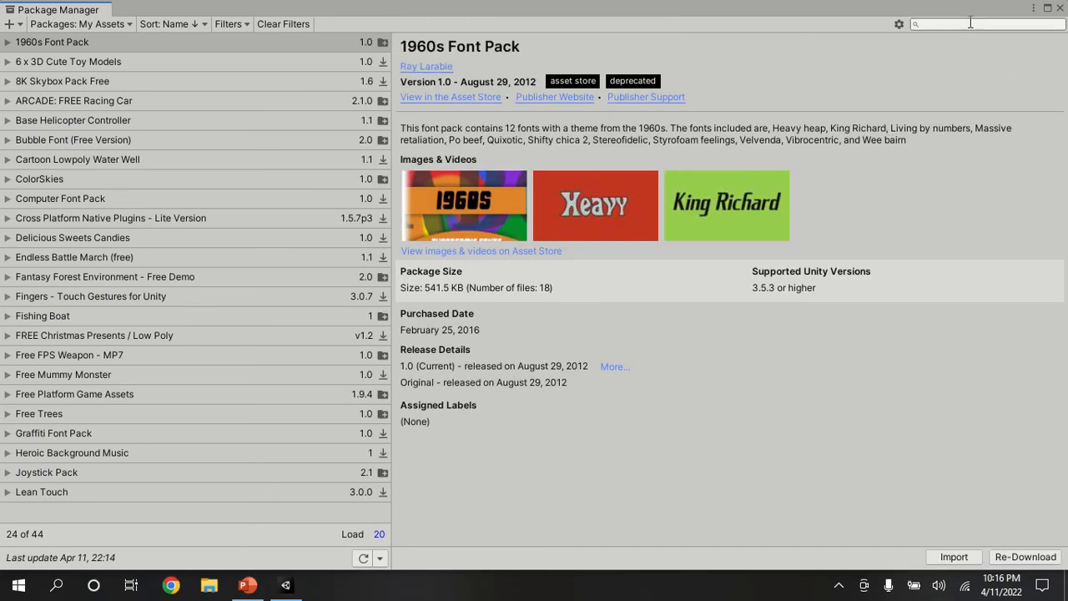
{"action": "type", "text": "stand"}
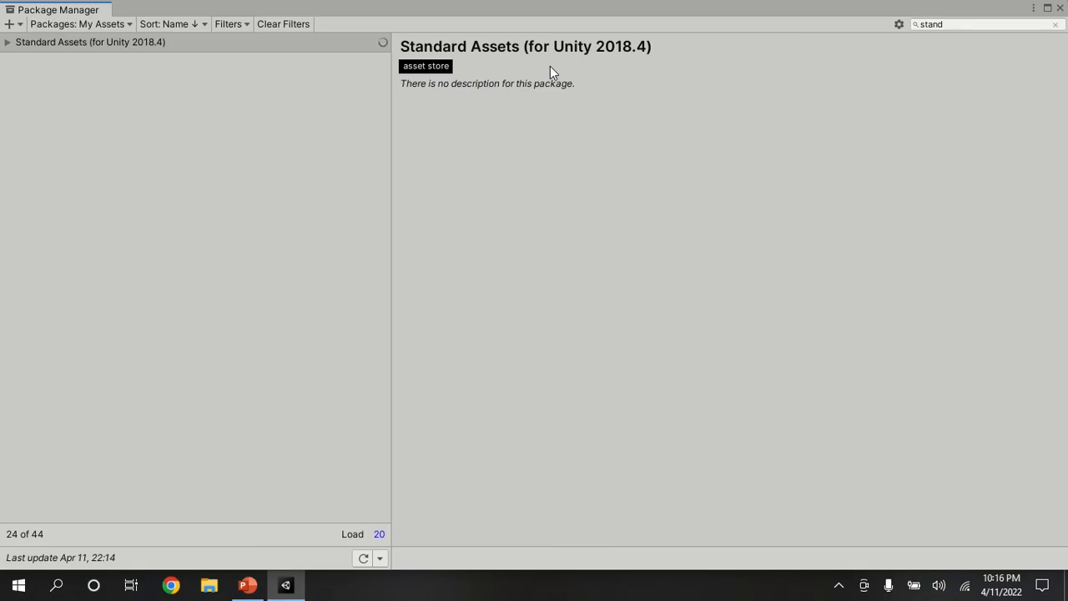
{"action": "left_click", "coordinate": [304, 48]}
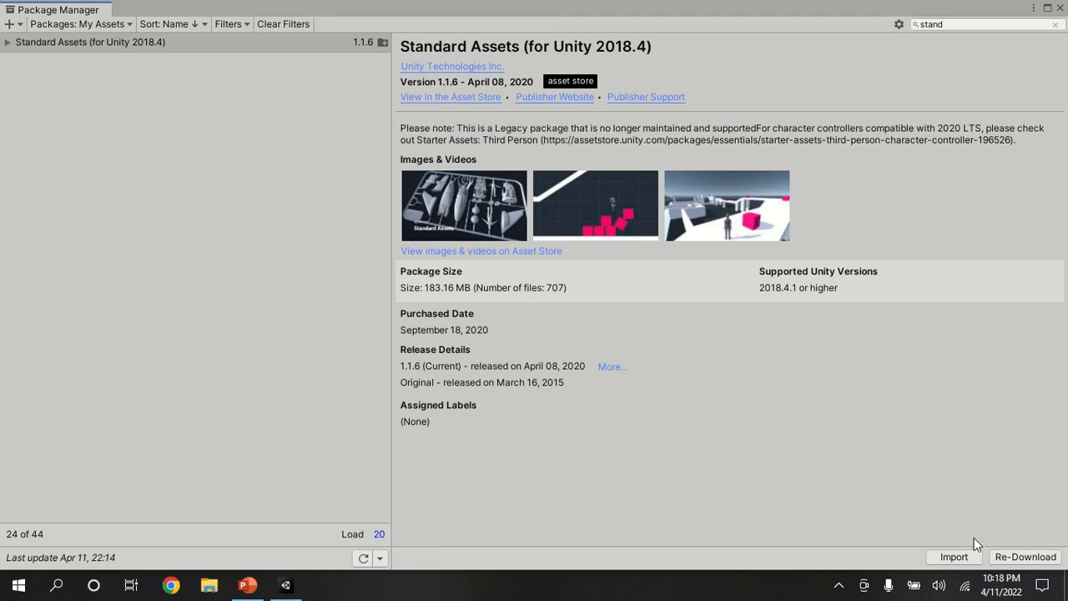
Import all files of the Standard Assets (for Unity 2018.4) package into the project and close the Package Manager.
{"action": "left_click", "coordinate": [956, 557]}
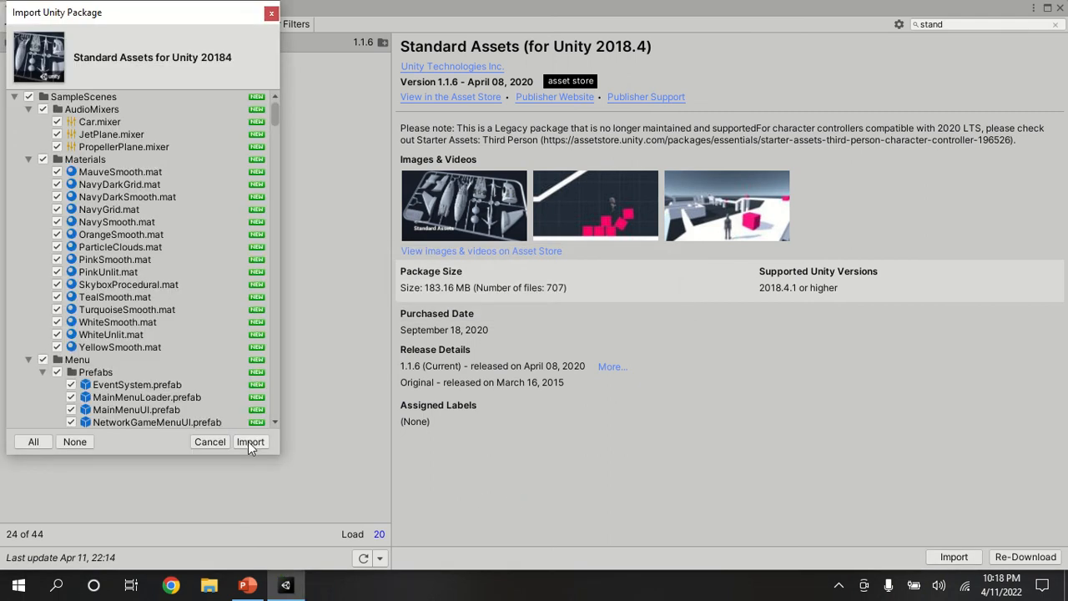
{"action": "left_click", "coordinate": [249, 442]}
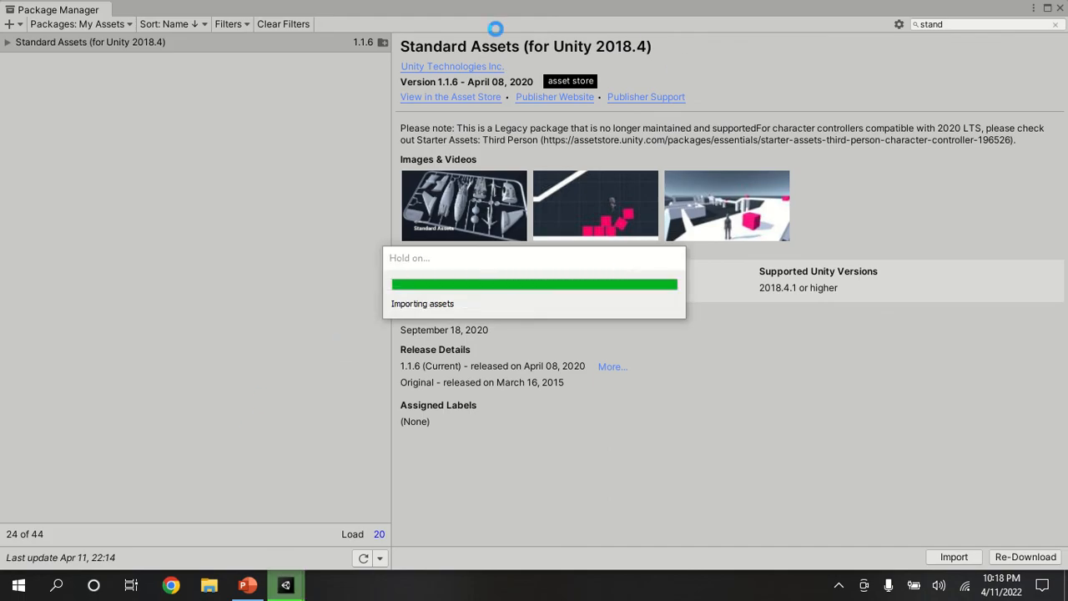
{"action": "mouse_move", "coordinate": [428, 4]}
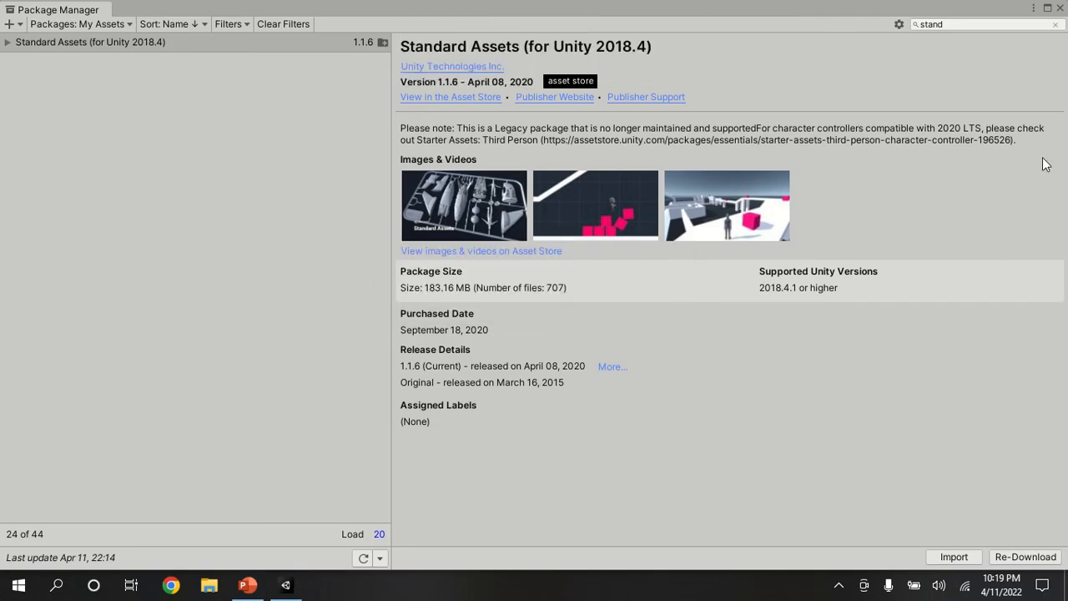
{"action": "left_click", "coordinate": [1061, 8]}
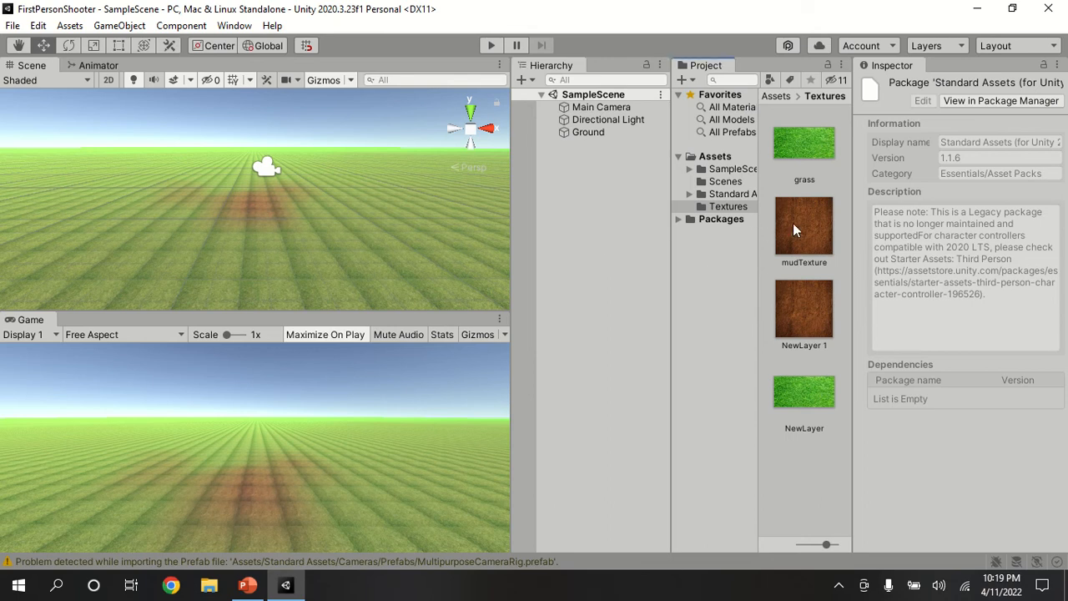
Widen the Project area and its folder list, and open the Utility folder inside Standard Assets.
{"action": "left_click_drag", "start_coordinate": [671, 244], "coordinate": [599, 242]}
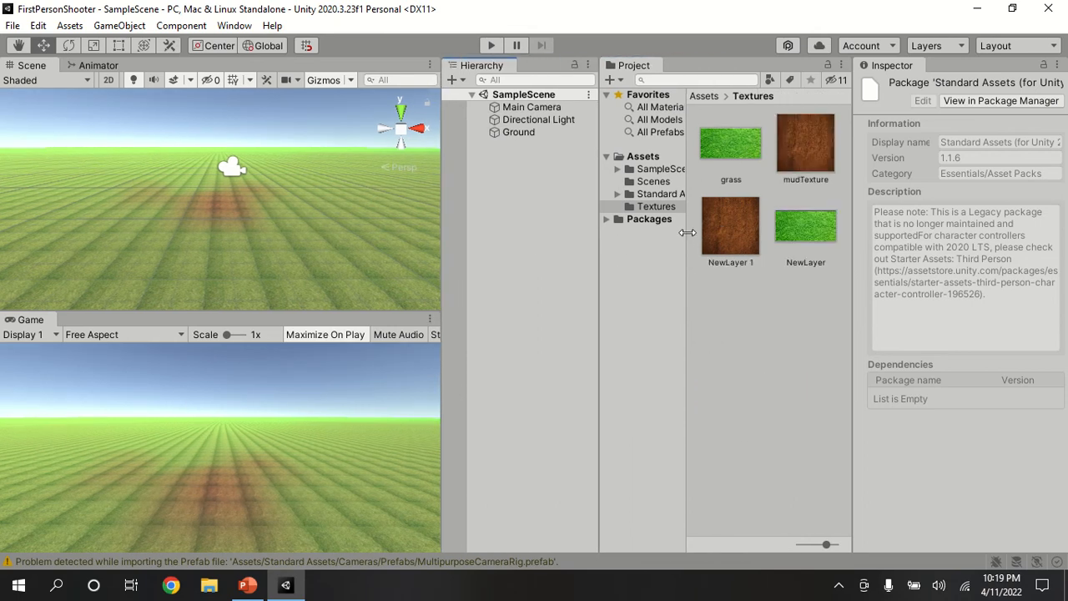
{"action": "left_click_drag", "start_coordinate": [686, 234], "coordinate": [813, 238]}
{"action": "left_click", "coordinate": [680, 192]}
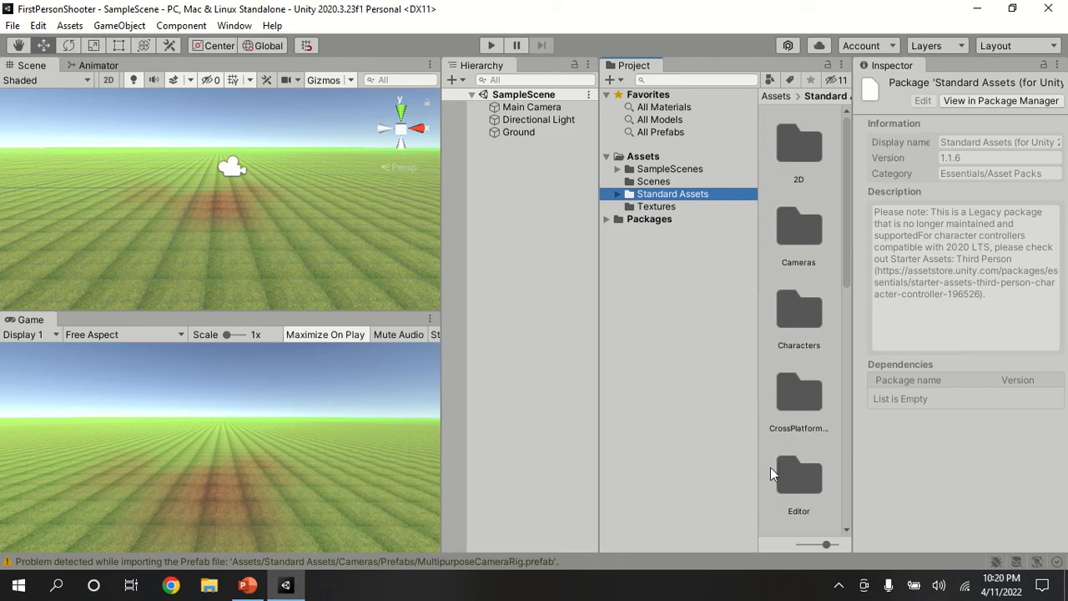
{"action": "scroll", "coordinate": [814, 498], "scroll_direction": "down", "scroll_amount": 5}
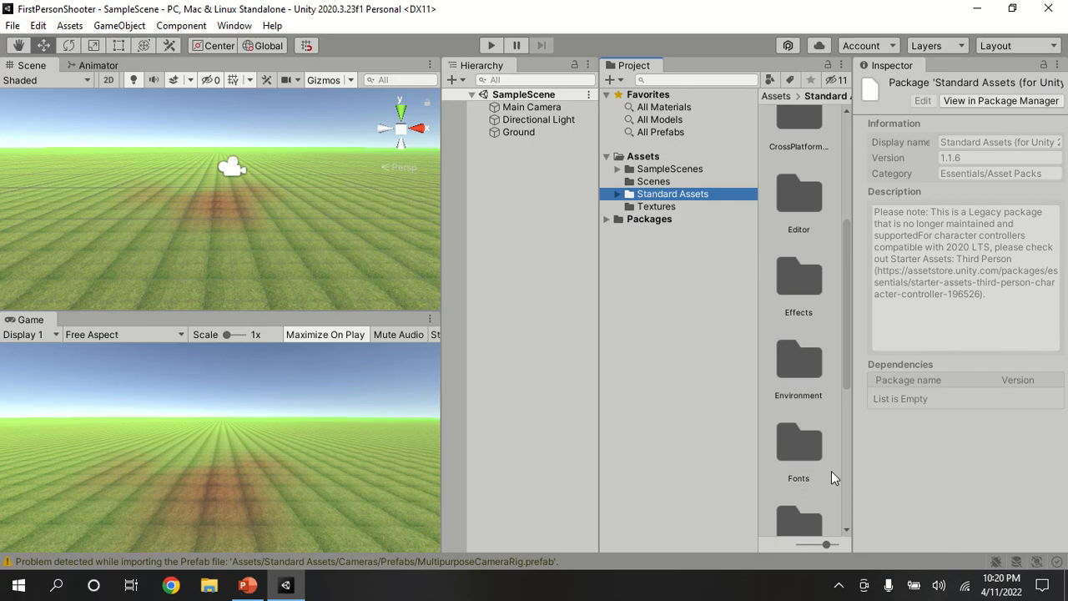
{"action": "scroll", "coordinate": [801, 483], "scroll_direction": "down", "scroll_amount": 5}
{"action": "left_click", "coordinate": [791, 407]}
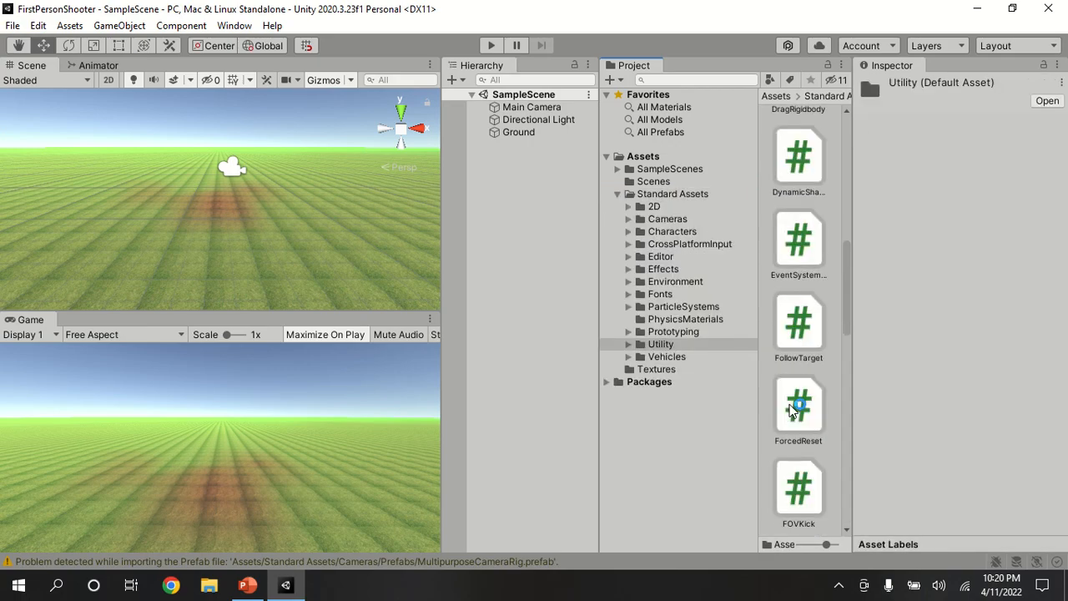
Delete the SimpleActivatorMenu script from the Standard Assets Utility folder.
{"action": "scroll", "coordinate": [793, 412], "scroll_direction": "up", "scroll_amount": 2}
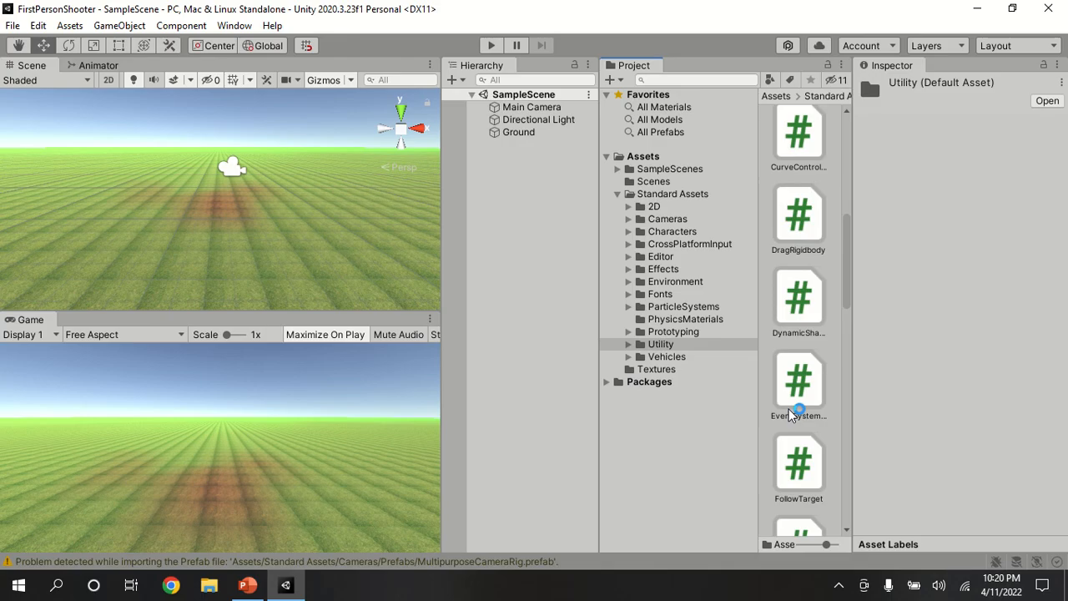
{"action": "scroll", "coordinate": [793, 412], "scroll_direction": "up", "scroll_amount": 2}
{"action": "scroll", "coordinate": [793, 414], "scroll_direction": "down", "scroll_amount": 6}
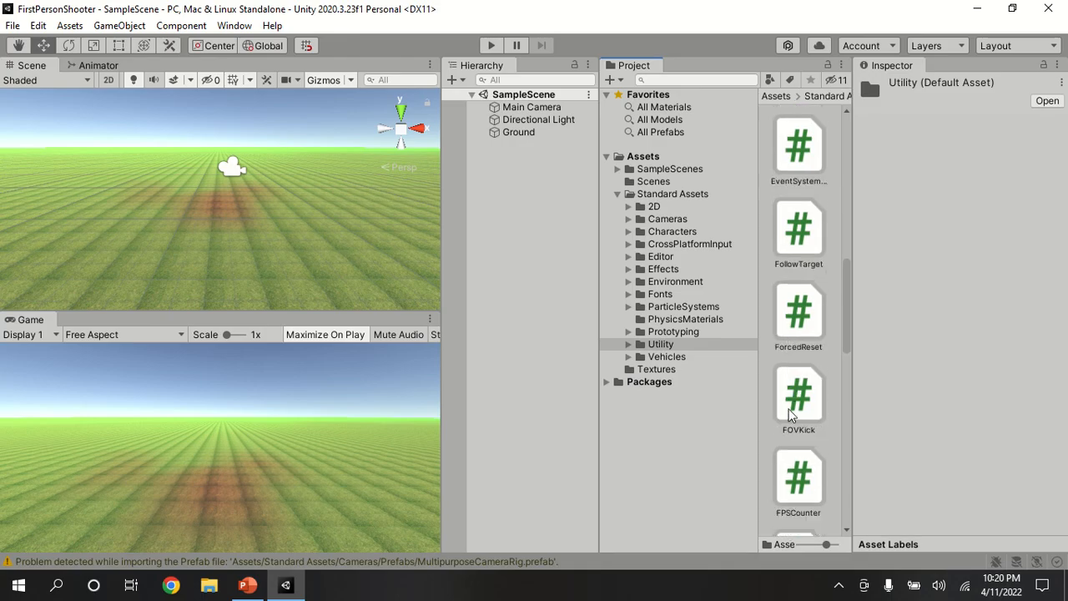
{"action": "scroll", "coordinate": [792, 415], "scroll_direction": "down", "scroll_amount": 8}
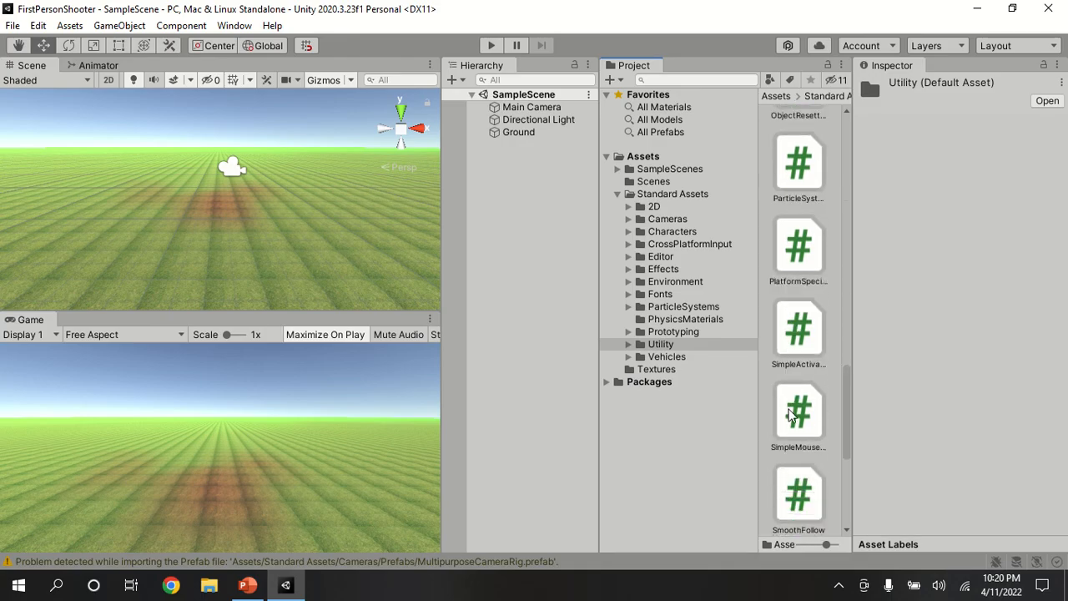
{"action": "scroll", "coordinate": [790, 413], "scroll_direction": "up", "scroll_amount": 1}
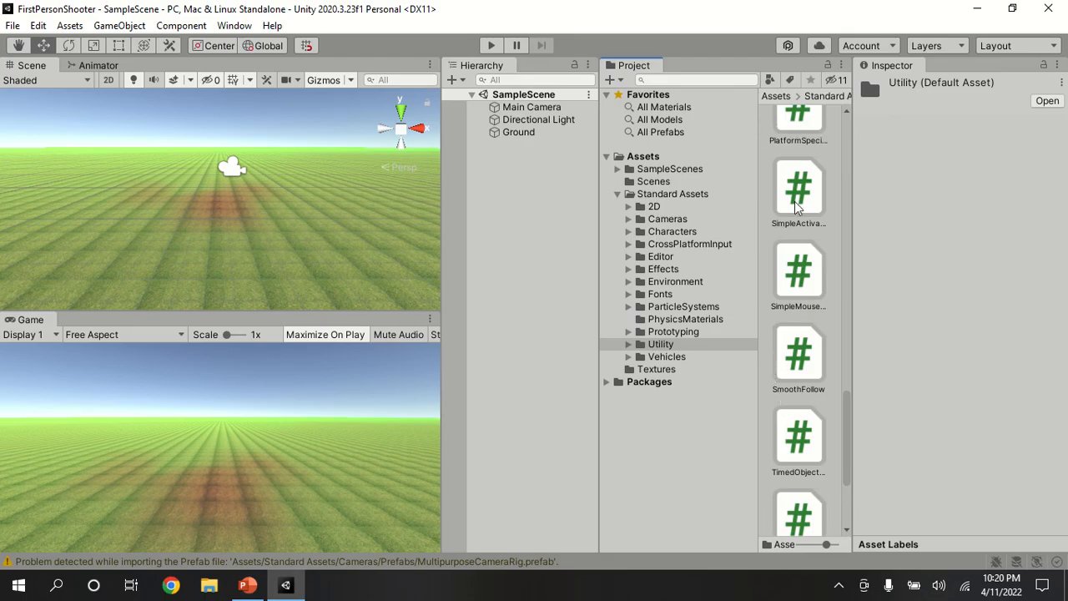
{"action": "scroll", "coordinate": [788, 317], "scroll_direction": "up", "scroll_amount": 2}
{"action": "left_click", "coordinate": [795, 343]}
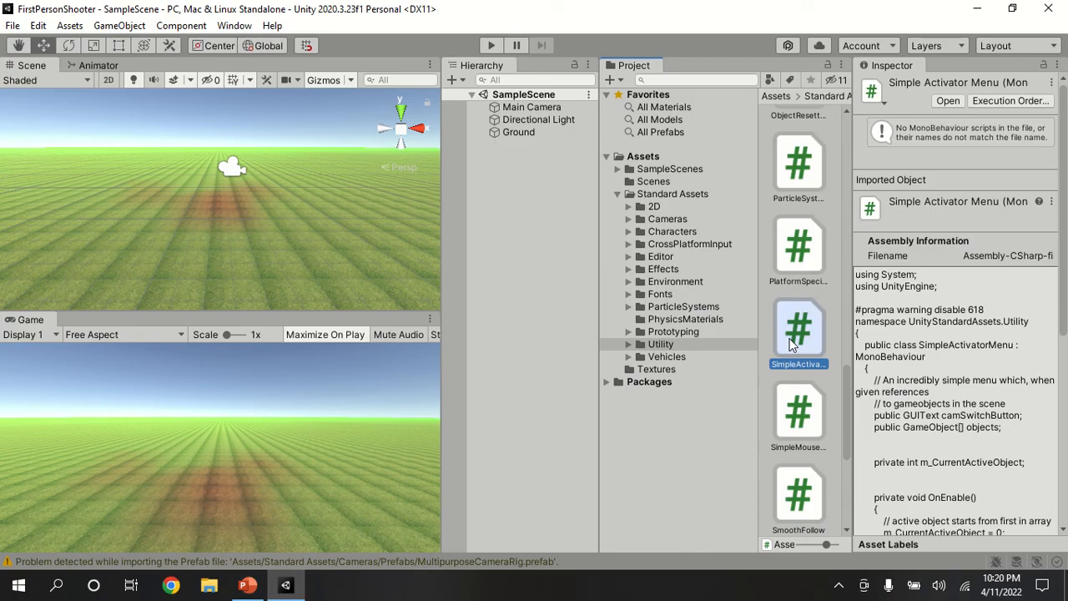
{"action": "key", "text": "Delete"}
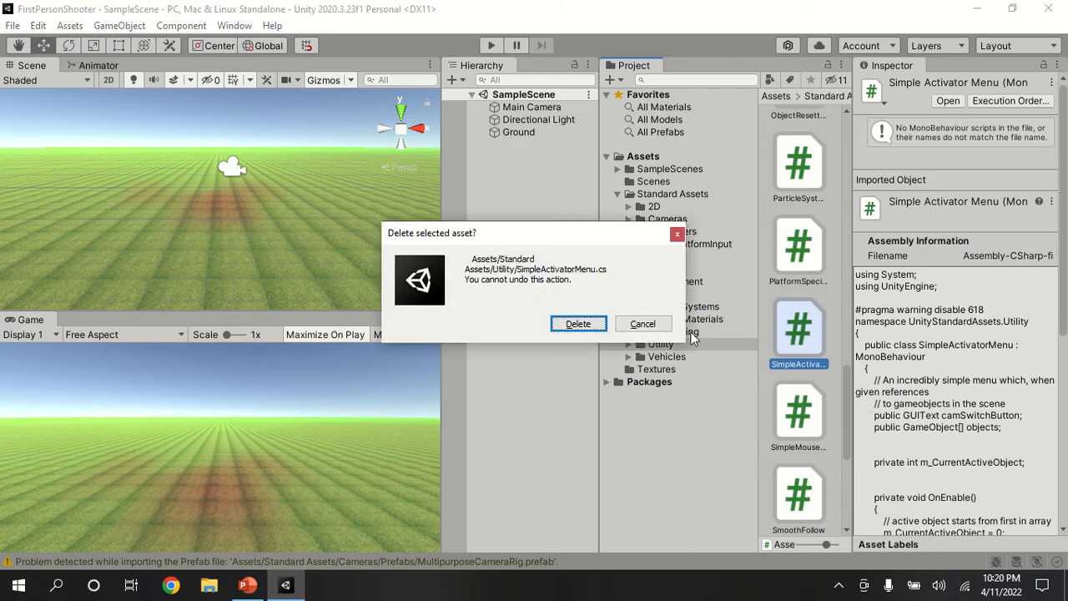
{"action": "left_click", "coordinate": [557, 325]}
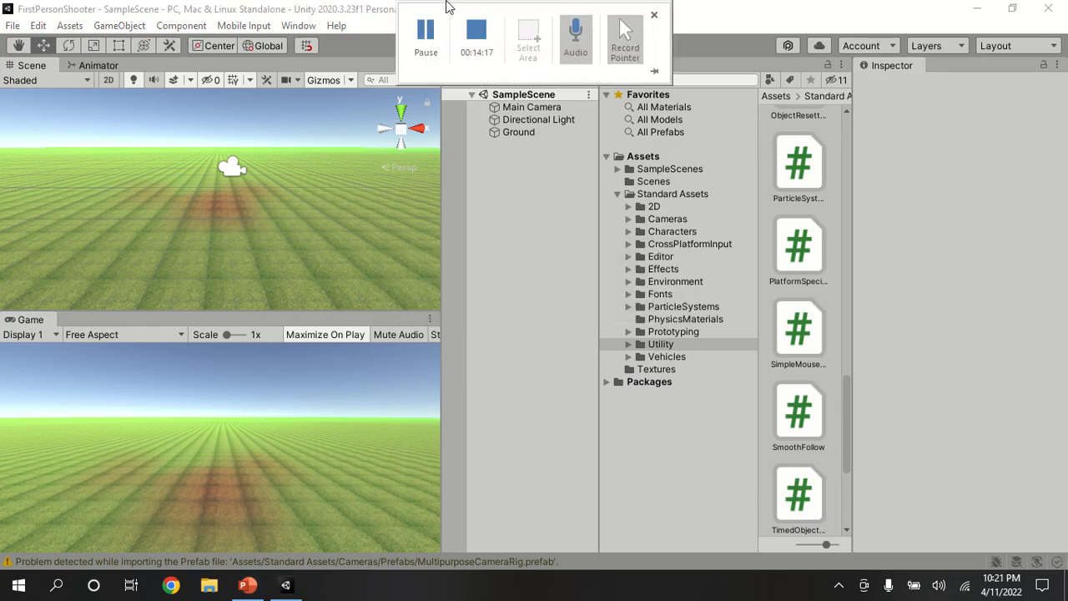
Open the Package Manager and search My Assets for "street".
{"action": "left_click", "coordinate": [285, 26]}
{"action": "left_click", "coordinate": [334, 188]}
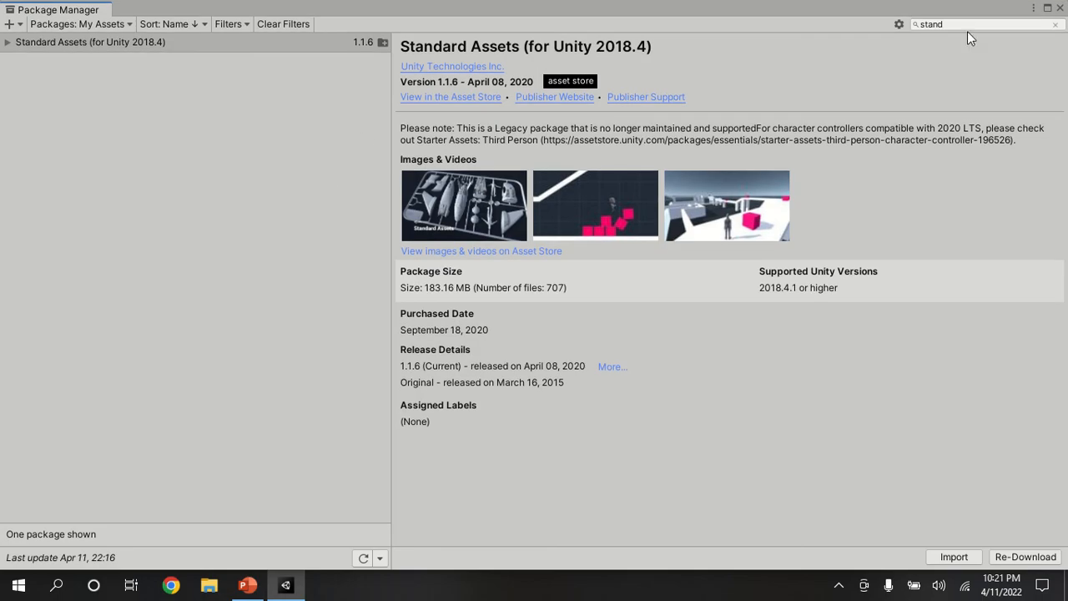
{"action": "left_click", "coordinate": [920, 27]}
{"action": "type", "text": "strrt"}
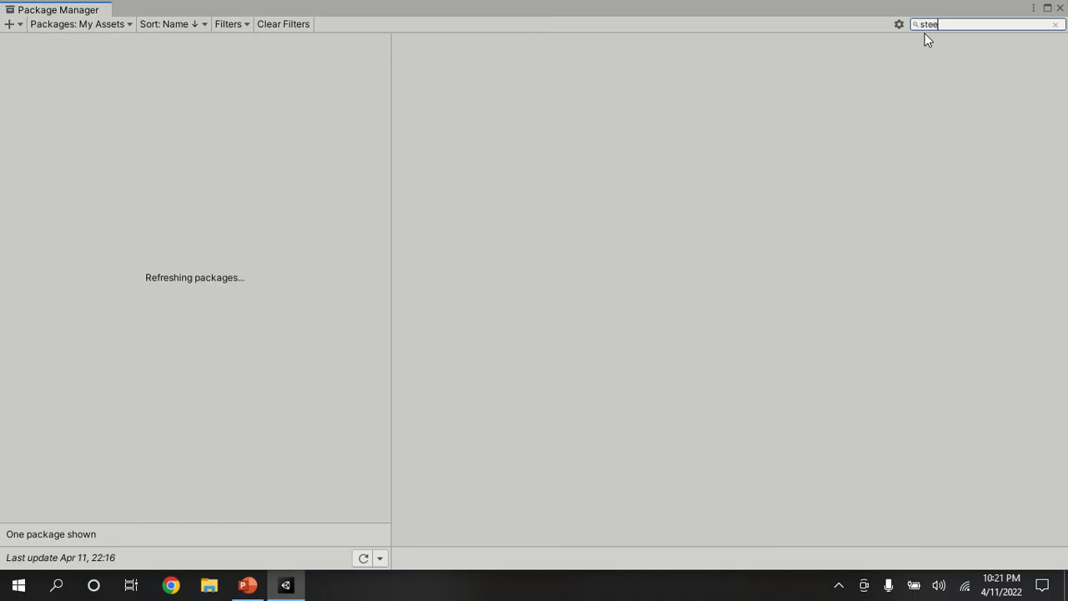
{"action": "type", "text": "ght"}
{"action": "key", "text": "BackSpace"}
{"action": "key", "text": "BackSpace"}
{"action": "key", "text": "BackSpace"}
{"action": "key", "text": "BackSpace"}
{"action": "key", "text": "BackSpace"}
{"action": "key", "text": "BackSpace"}
{"action": "key", "text": "BackSpace"}
{"action": "key", "text": "BackSpace"}
{"action": "type", "text": "reet"}
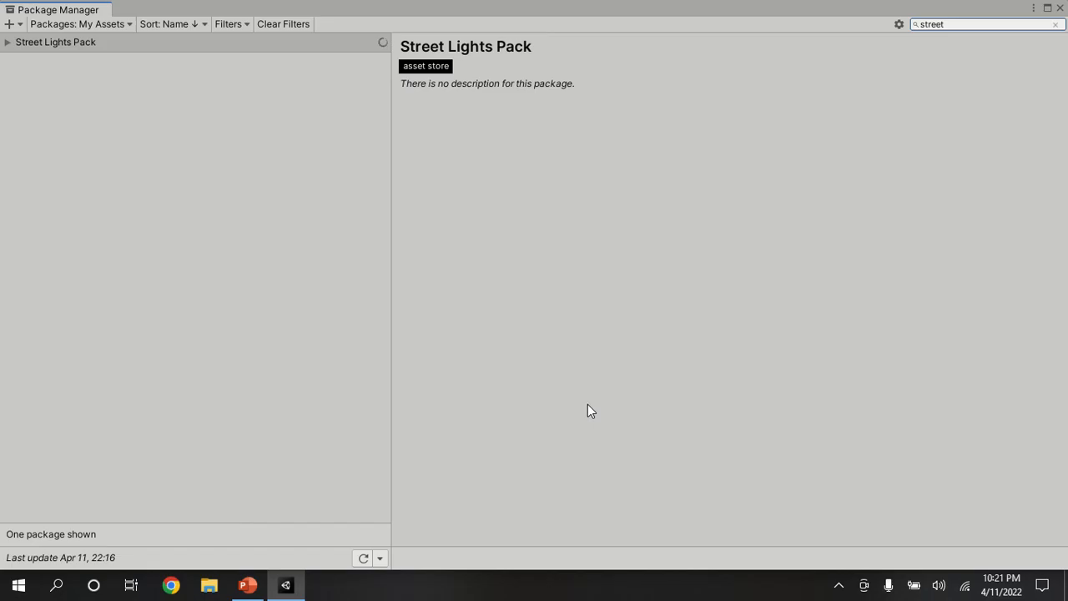
Import all files of the Street Lights Pack into the project and close the Package Manager.
{"action": "mouse_move", "coordinate": [393, 9]}
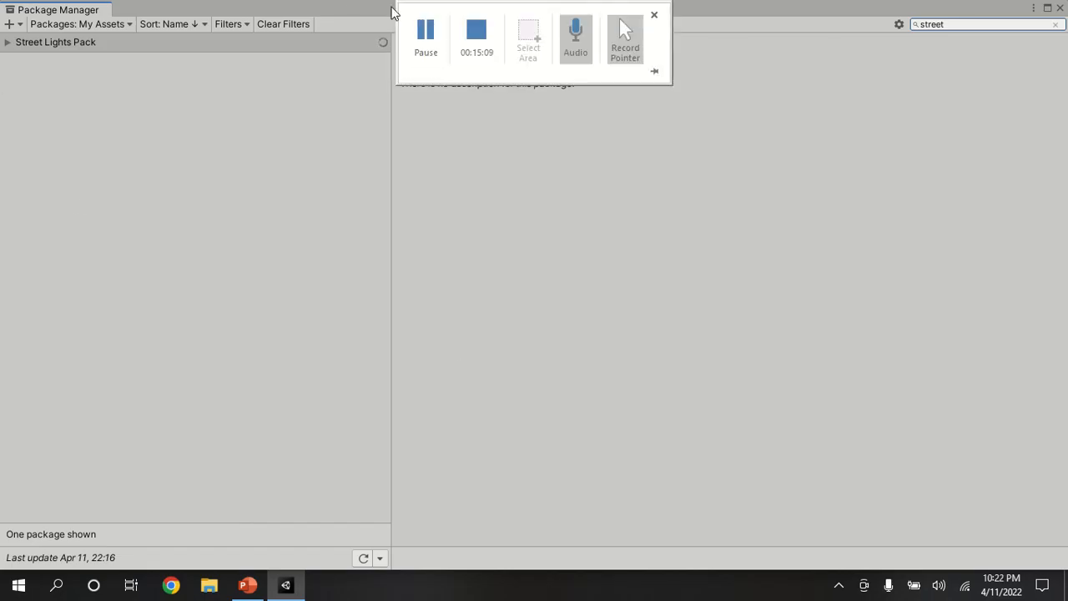
{"action": "left_click", "coordinate": [416, 43]}
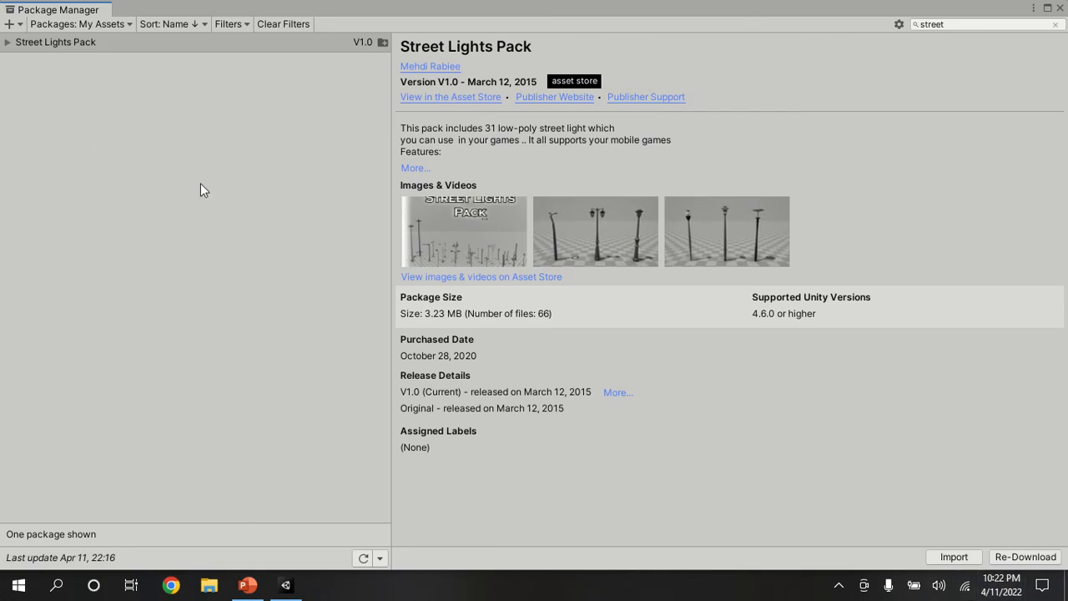
{"action": "left_click", "coordinate": [936, 555]}
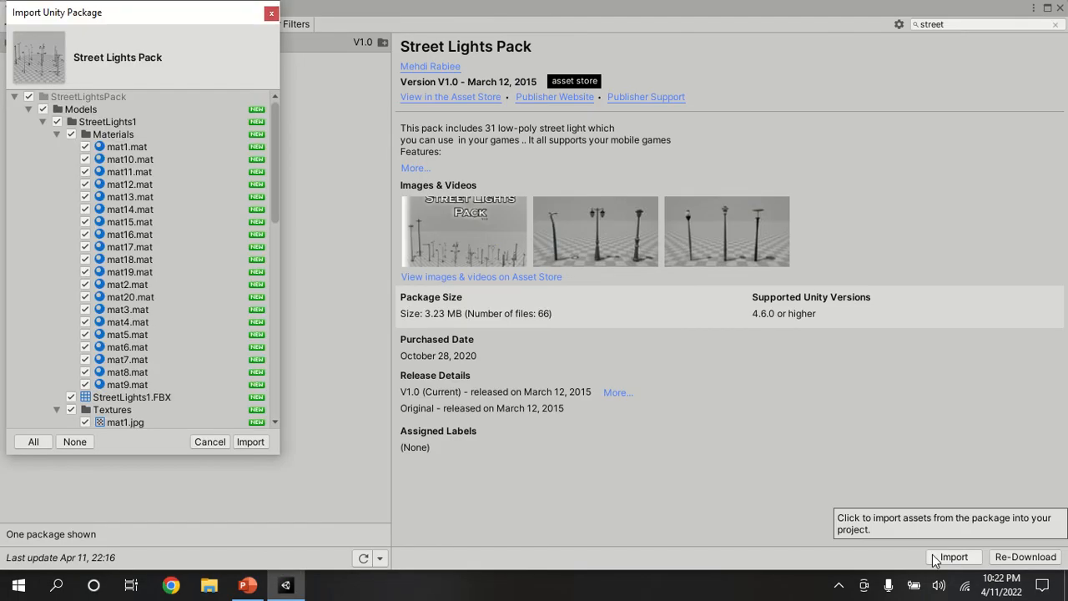
{"action": "left_click", "coordinate": [242, 440]}
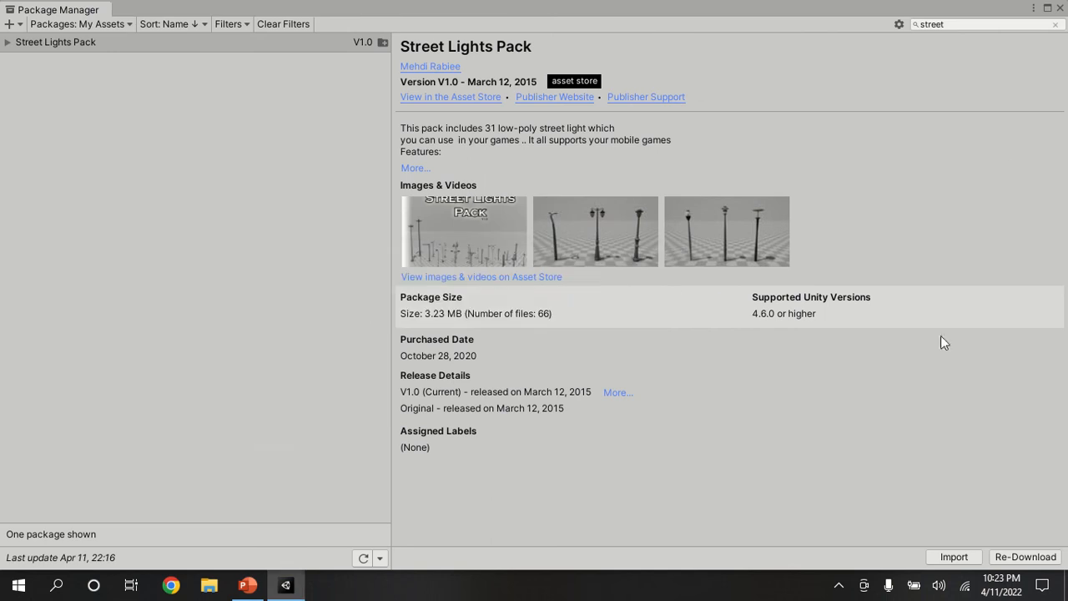
{"action": "left_click", "coordinate": [1060, 8]}
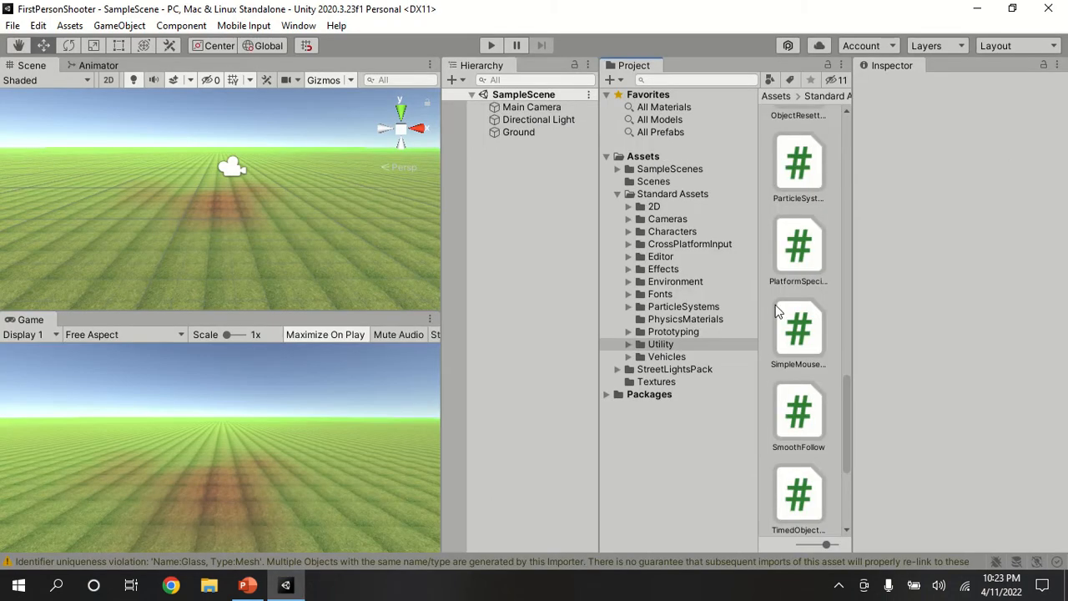
Place the StreetLights2 model from the StreetLightsPack Models folder on the muddy patch of the terrain.
{"action": "left_click", "coordinate": [612, 192]}
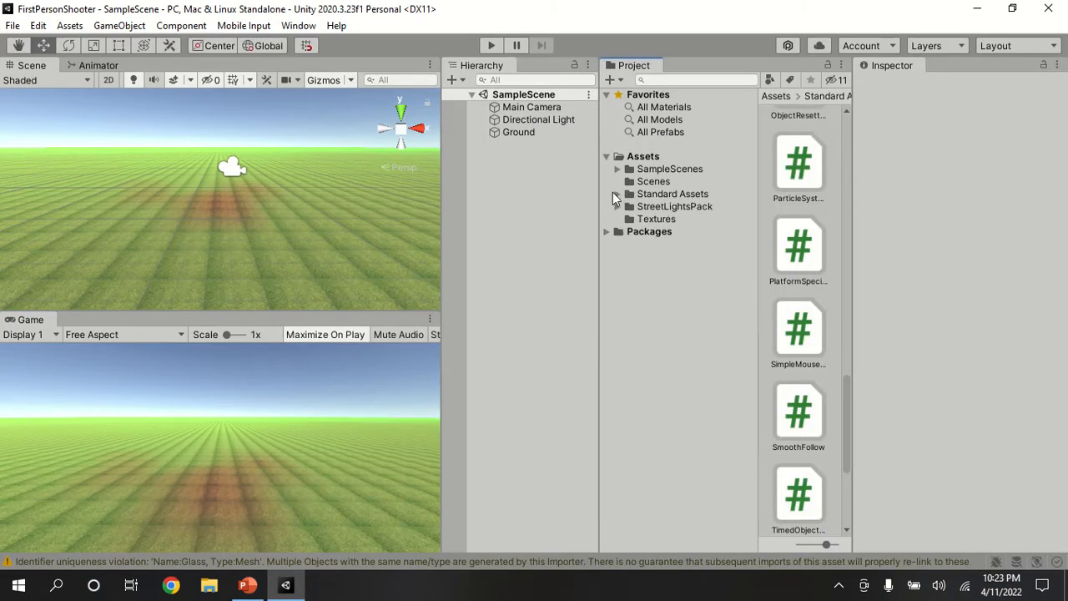
{"action": "left_click", "coordinate": [660, 208]}
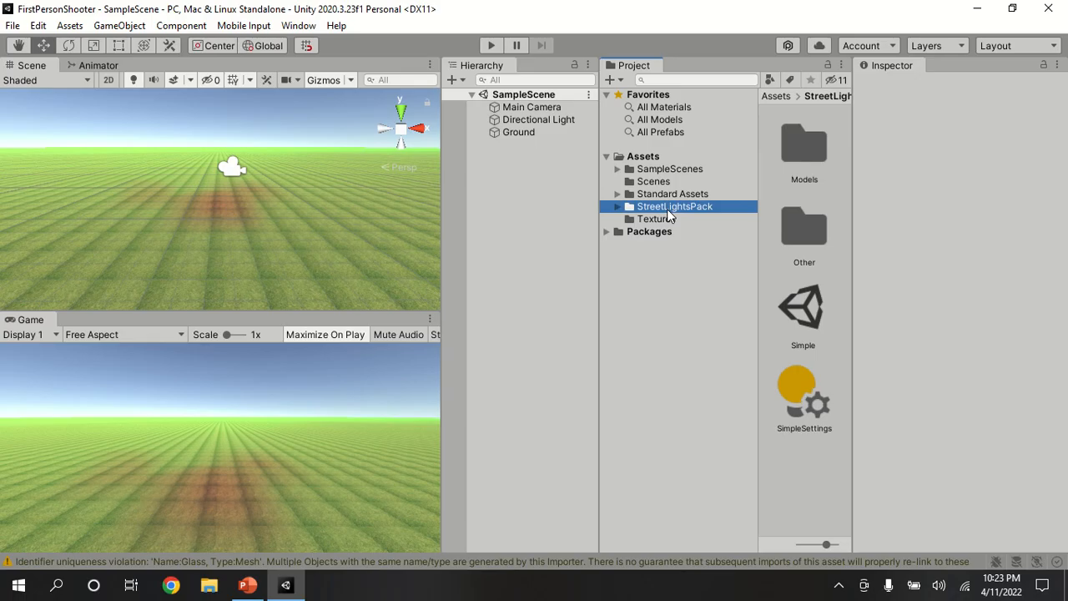
{"action": "left_click", "coordinate": [618, 207]}
{"action": "left_click", "coordinate": [659, 221]}
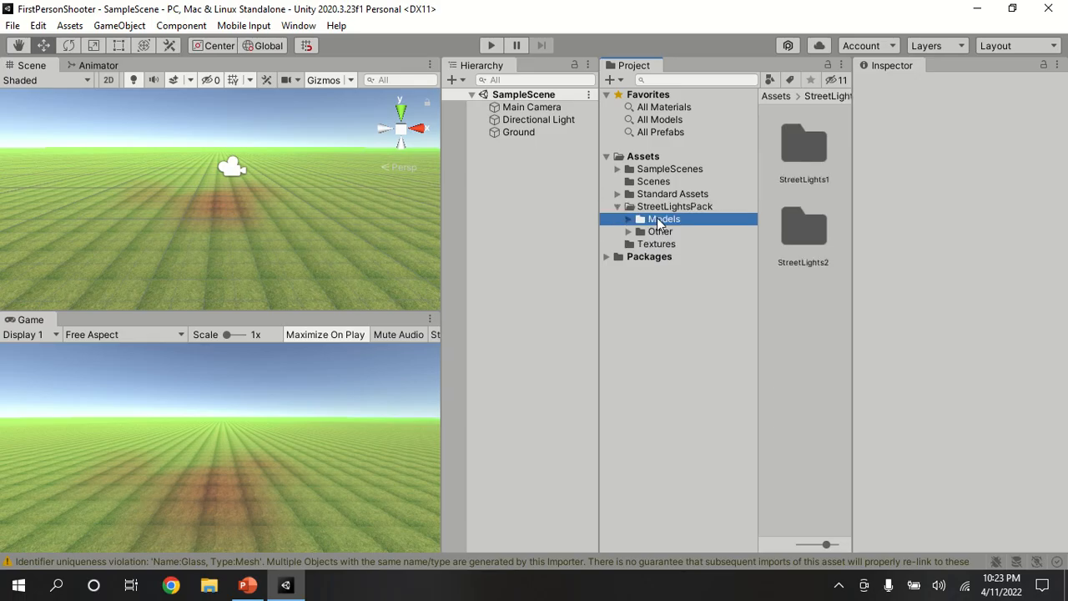
{"action": "double_click", "coordinate": [815, 237]}
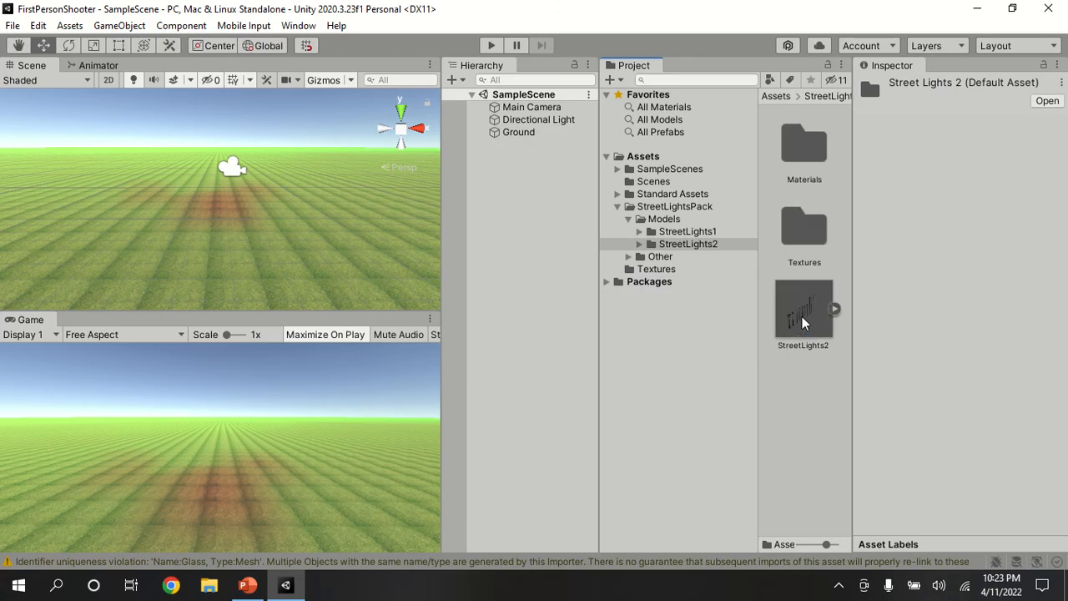
{"action": "left_click_drag", "start_coordinate": [805, 322], "coordinate": [216, 219]}
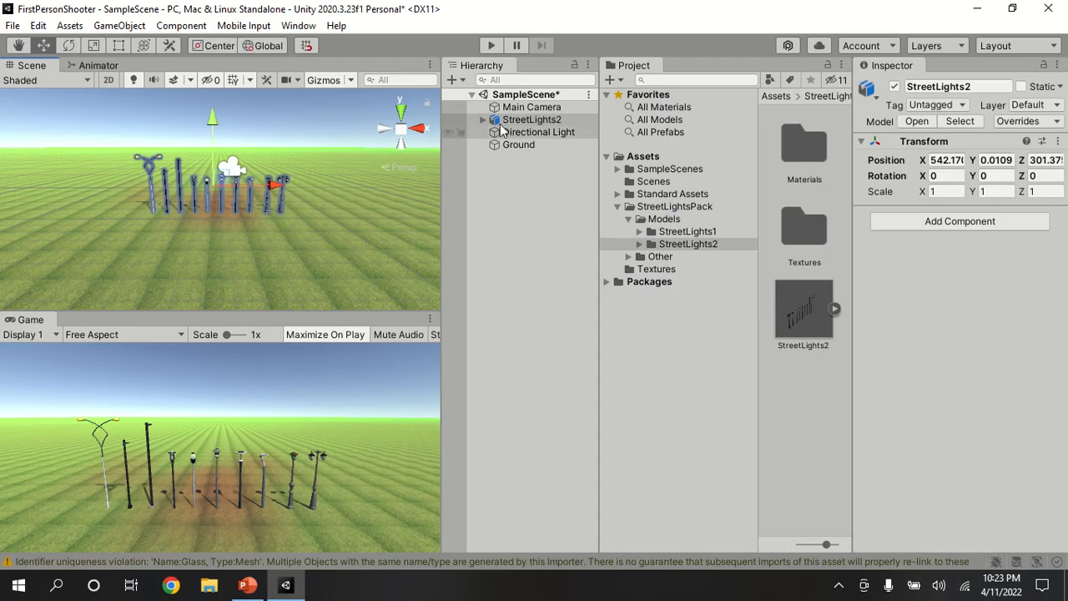
{"action": "left_click", "coordinate": [522, 205]}
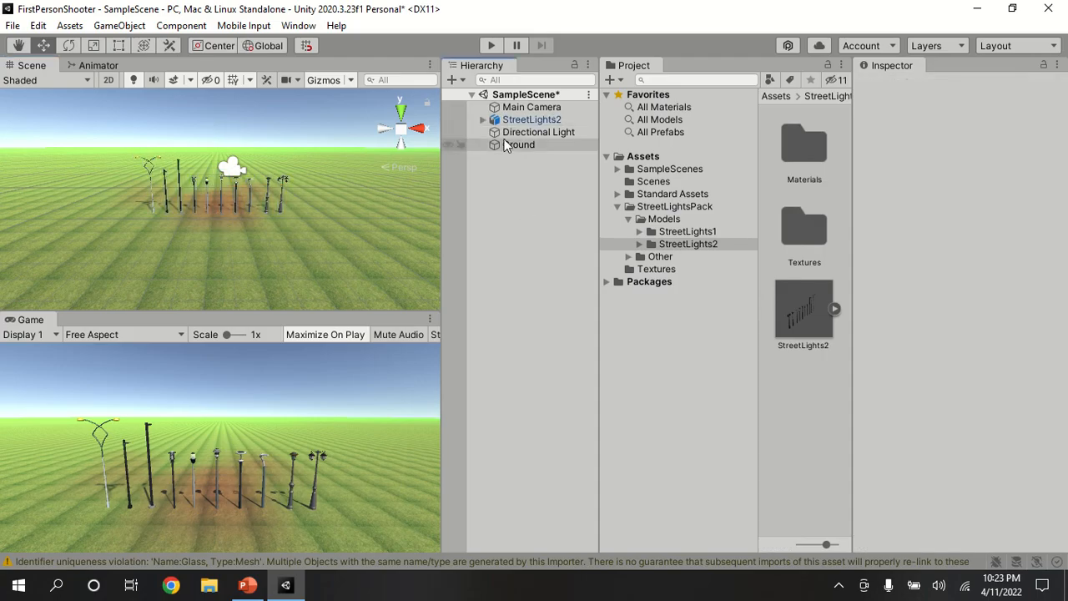
Expand StreetLights2 in the scene hierarchy and examine its Object1, Object2 and Object3 street lights up close.
{"action": "left_click", "coordinate": [480, 120]}
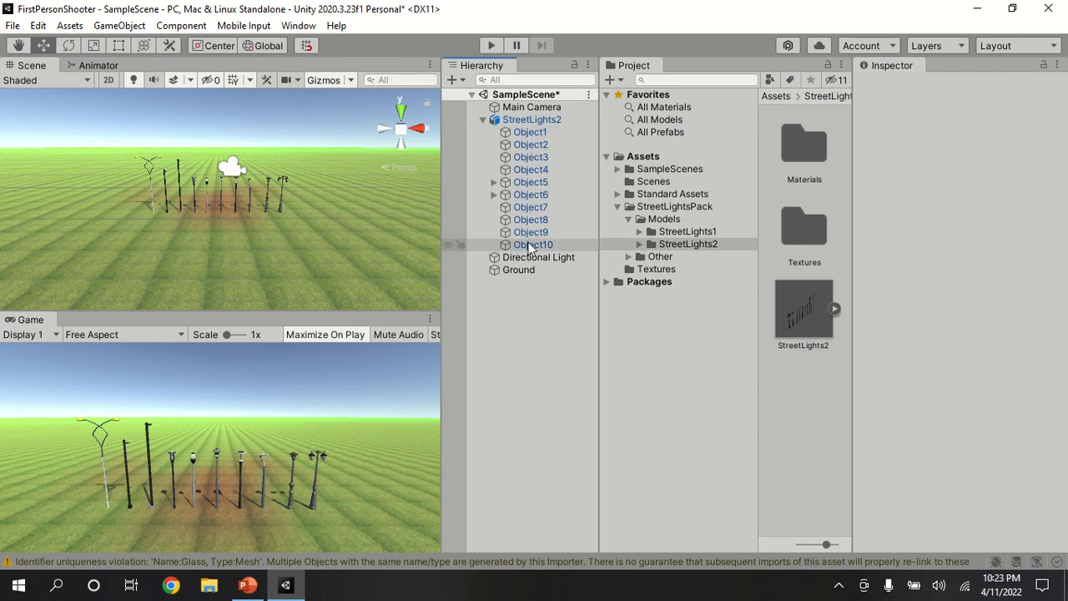
{"action": "double_click", "coordinate": [527, 135]}
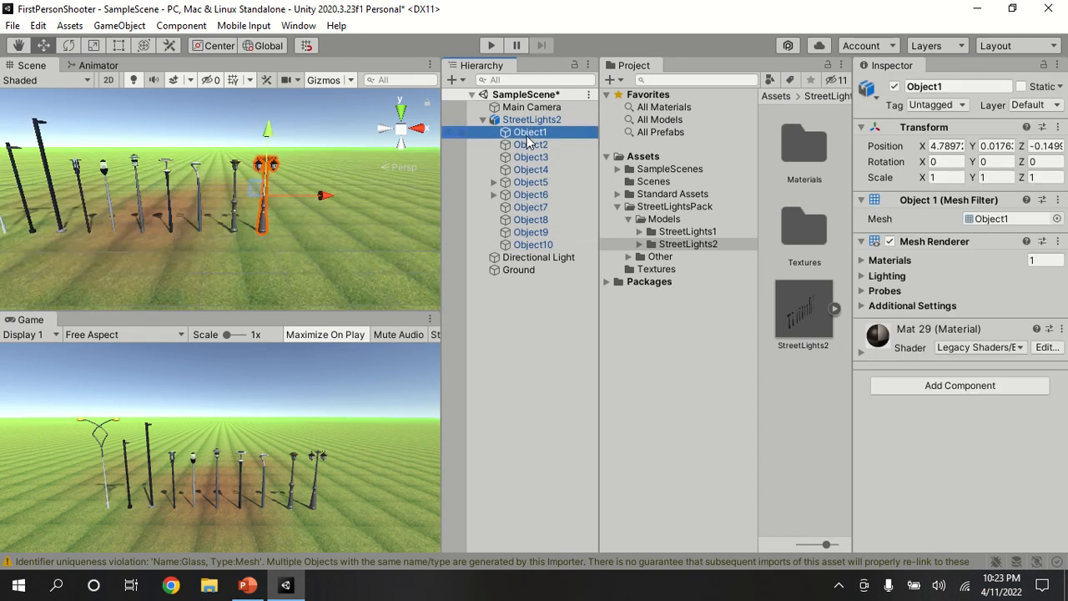
{"action": "double_click", "coordinate": [530, 145]}
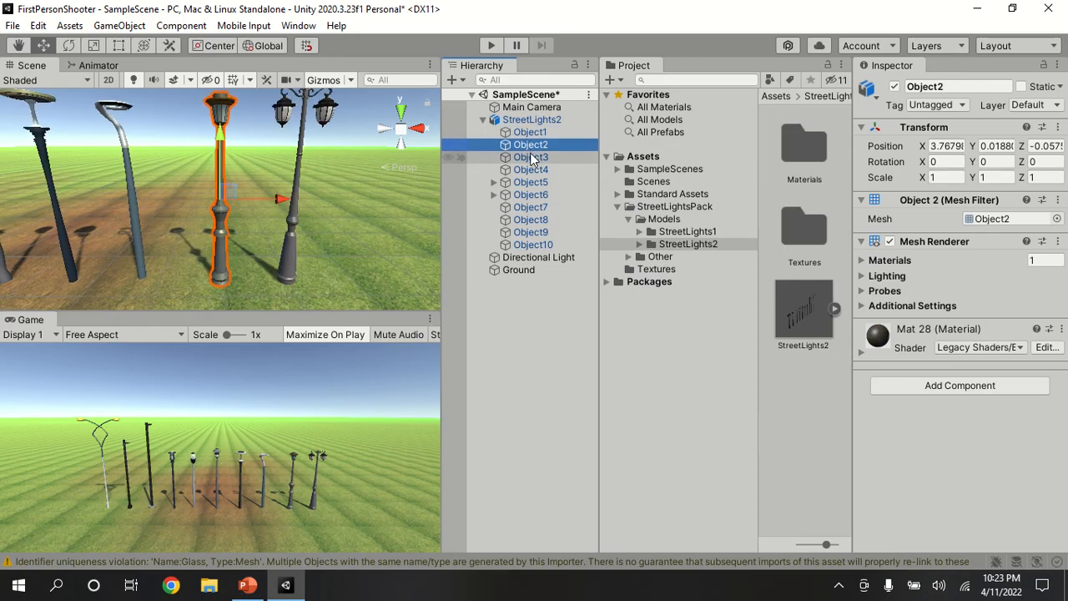
{"action": "double_click", "coordinate": [532, 158]}
{"action": "double_click", "coordinate": [513, 121]}
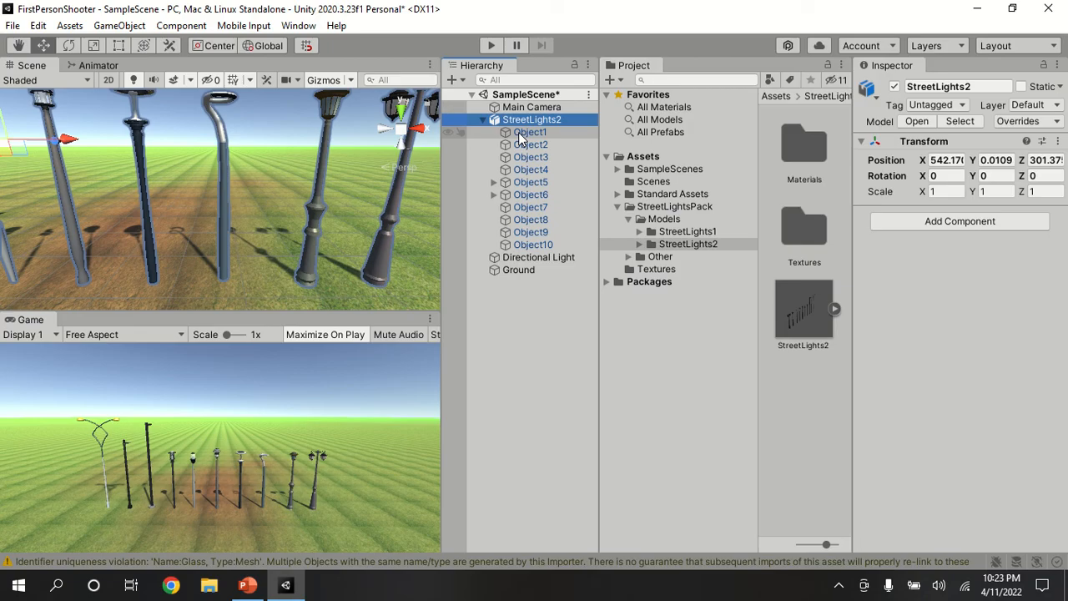
Try to remove Object1 from the StreetLights2 prefab instance.
{"action": "left_click", "coordinate": [518, 132]}
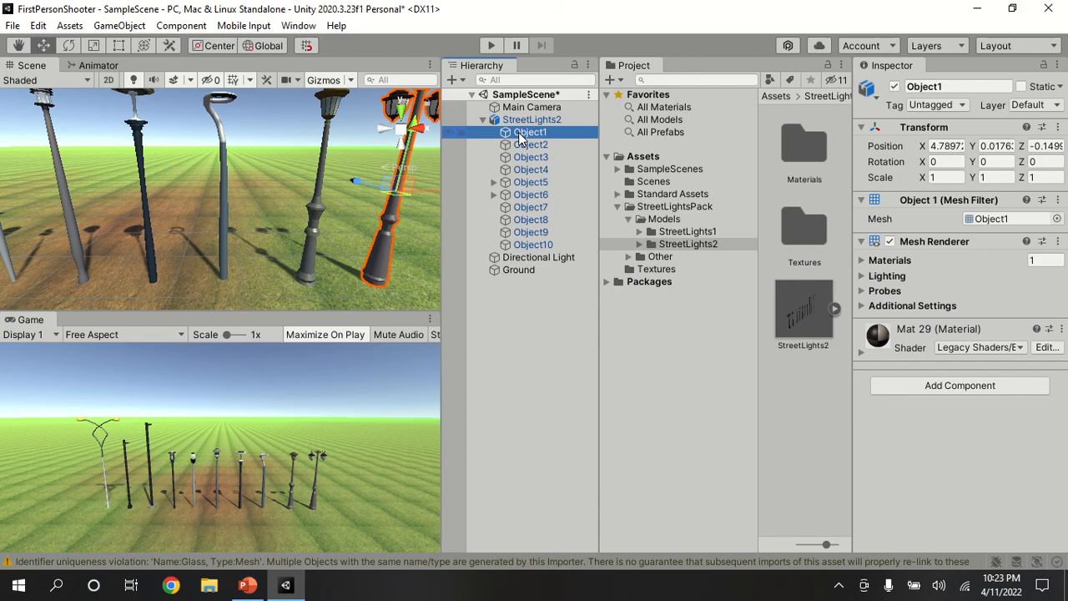
{"action": "right_click", "coordinate": [519, 132]}
{"action": "left_click", "coordinate": [555, 204]}
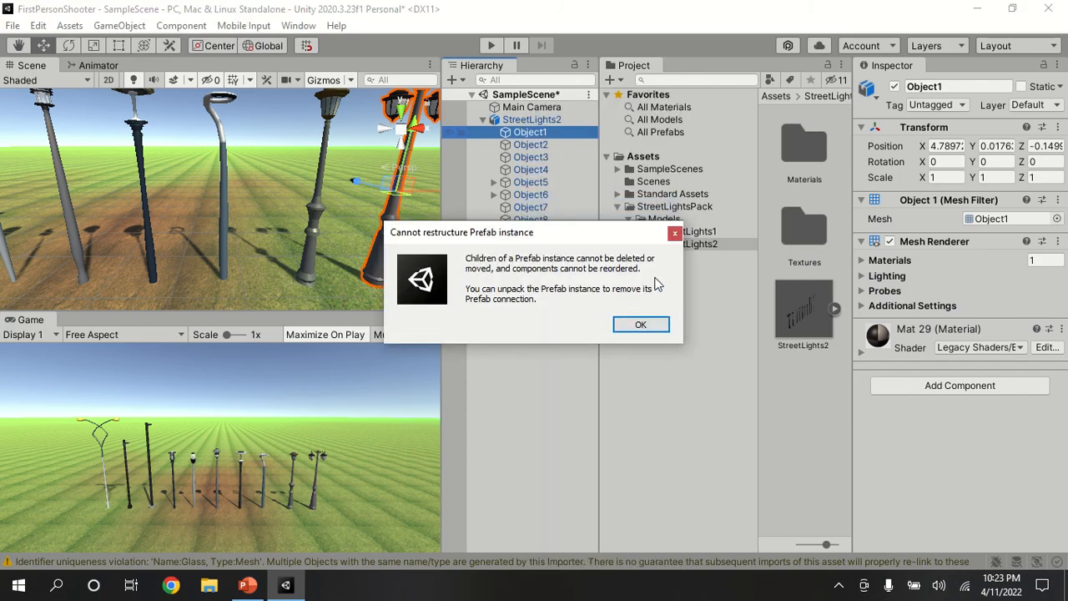
{"action": "left_click", "coordinate": [676, 234]}
Frame the whole StreetLights2 group in the scene, and open its model asset in 3D Viewer and close the viewer.
{"action": "left_click", "coordinate": [532, 121]}
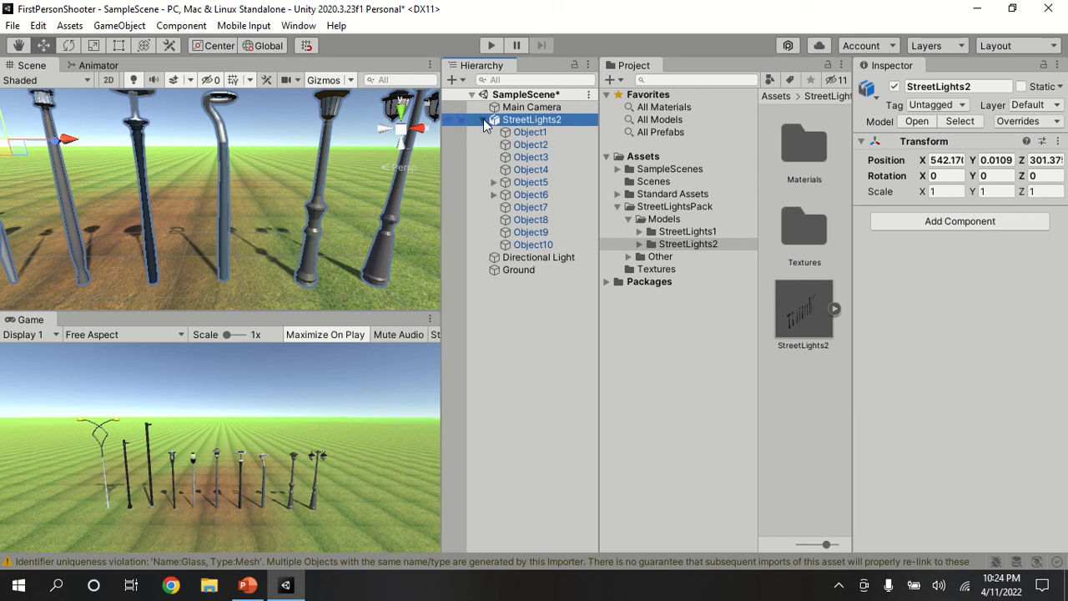
{"action": "double_click", "coordinate": [541, 121]}
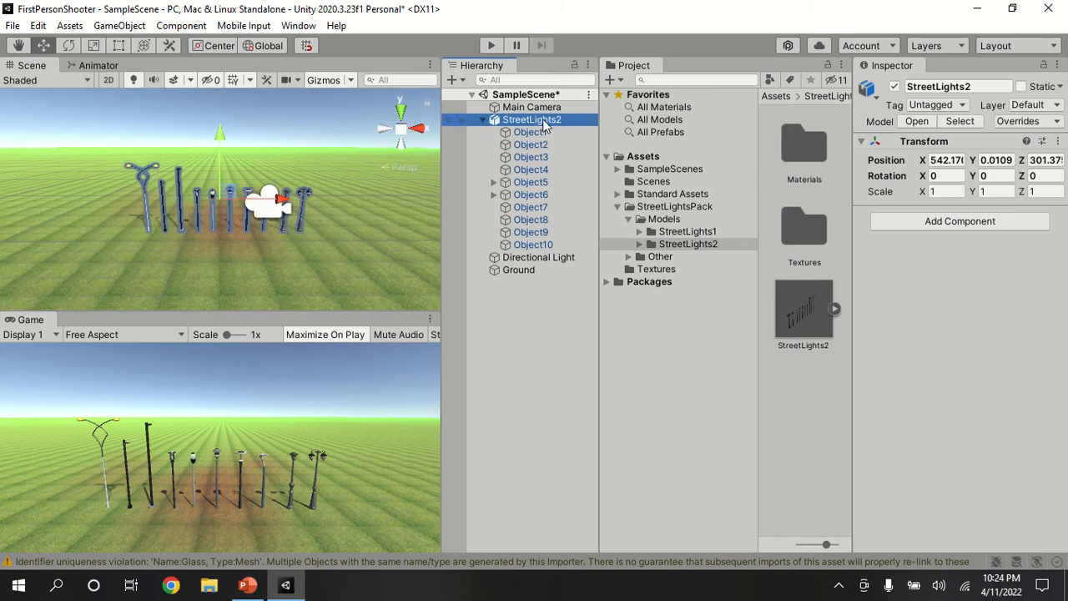
{"action": "double_click", "coordinate": [815, 314]}
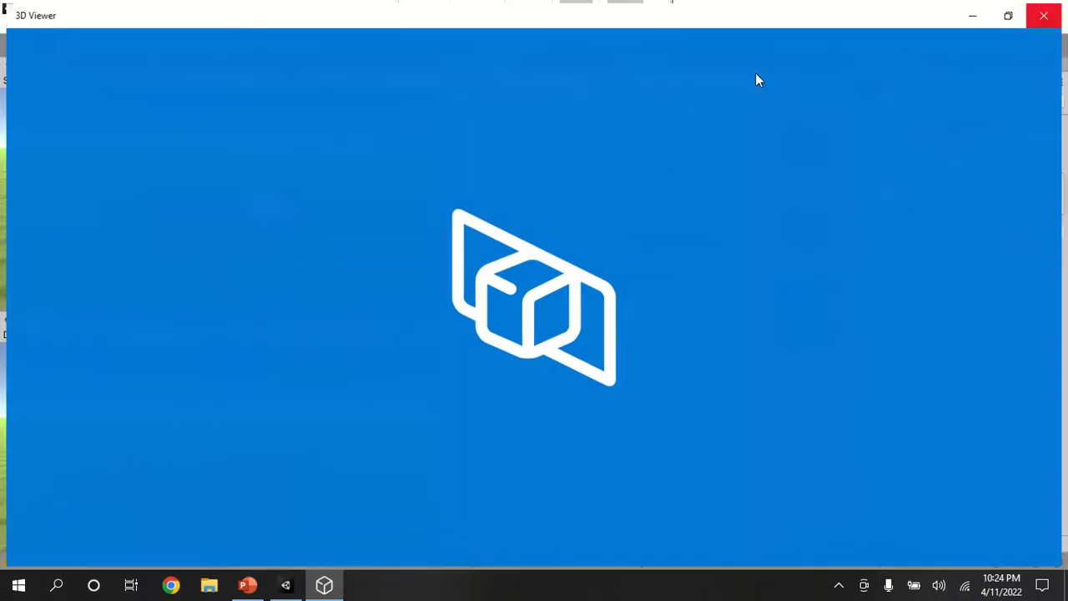
{"action": "left_click", "coordinate": [1044, 15]}
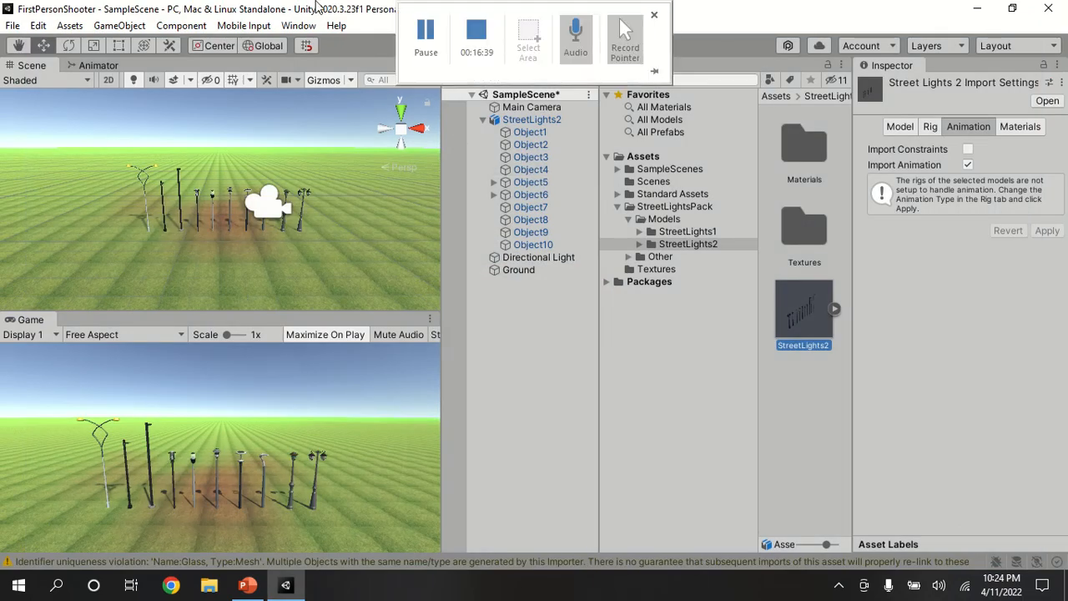
{"action": "left_click", "coordinate": [538, 355]}
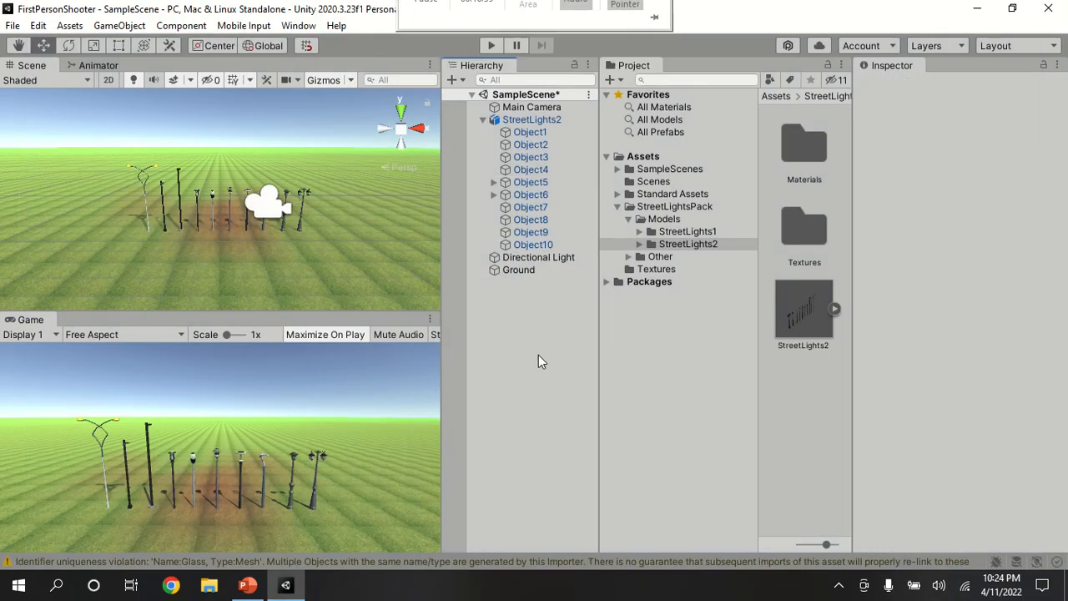
Unpack the StreetLights2 prefab instance completely.
{"action": "left_click", "coordinate": [554, 121]}
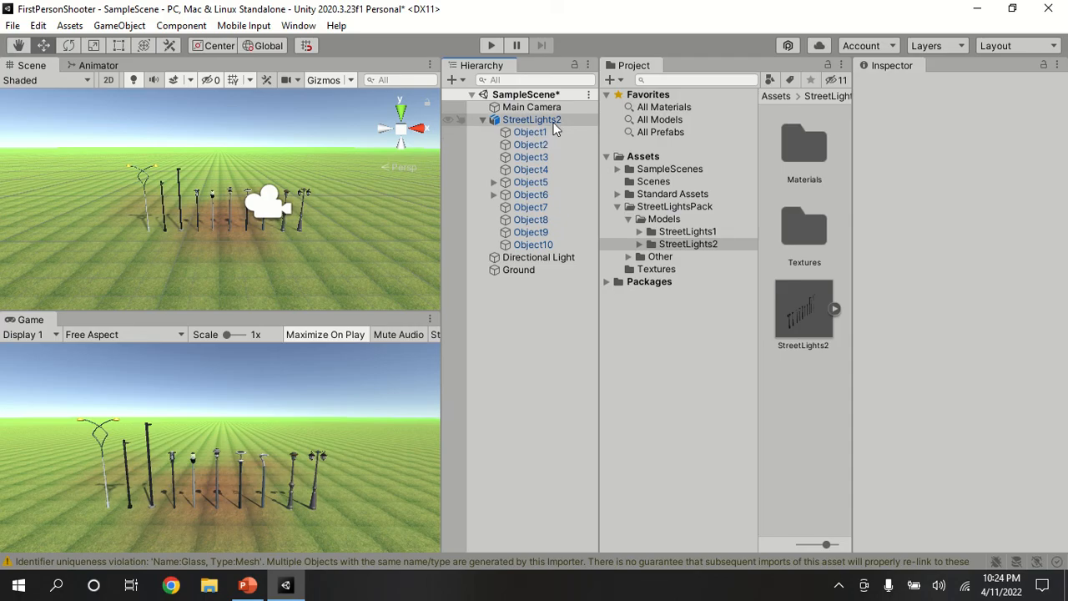
{"action": "right_click", "coordinate": [555, 127]}
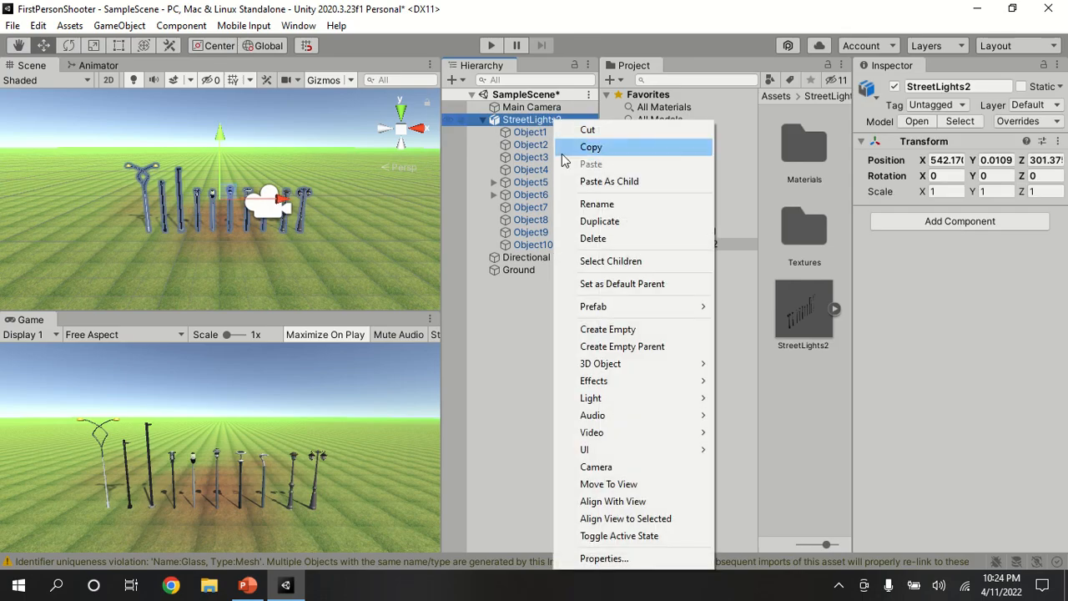
{"action": "mouse_move", "coordinate": [635, 310]}
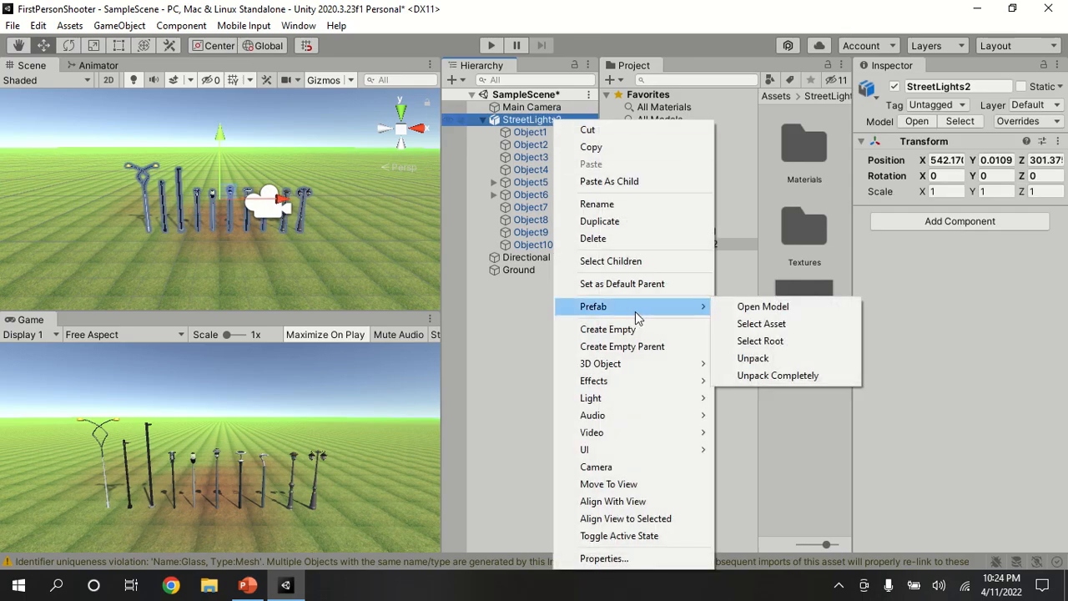
{"action": "left_click", "coordinate": [757, 378]}
{"action": "left_click", "coordinate": [524, 368]}
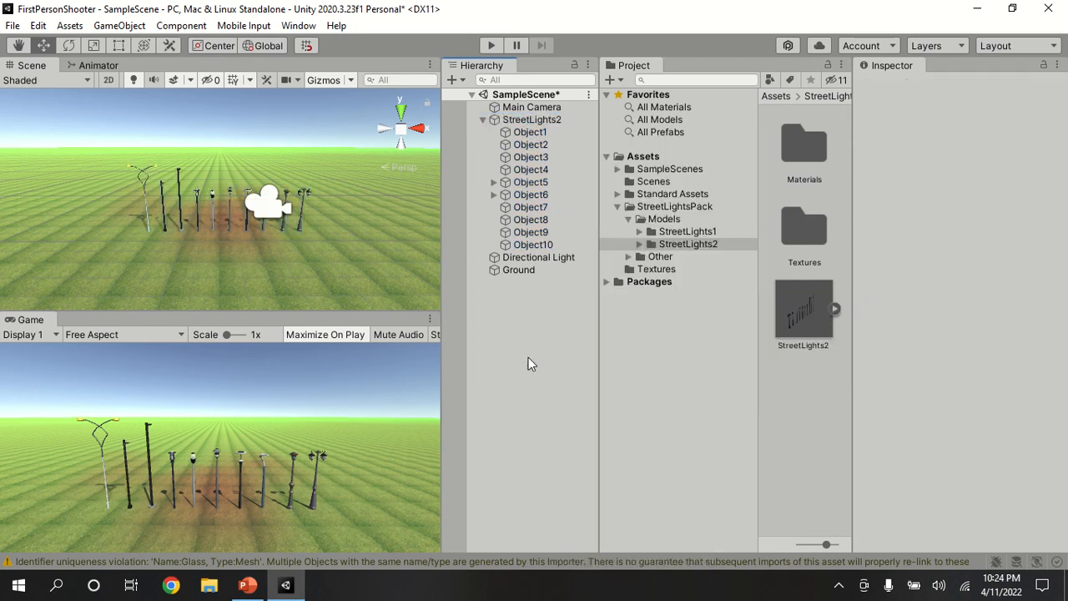
Move Object1 out of StreetLights2 to the scene's root level, and delete StreetLights2 with its remaining street lights.
{"action": "double_click", "coordinate": [523, 135]}
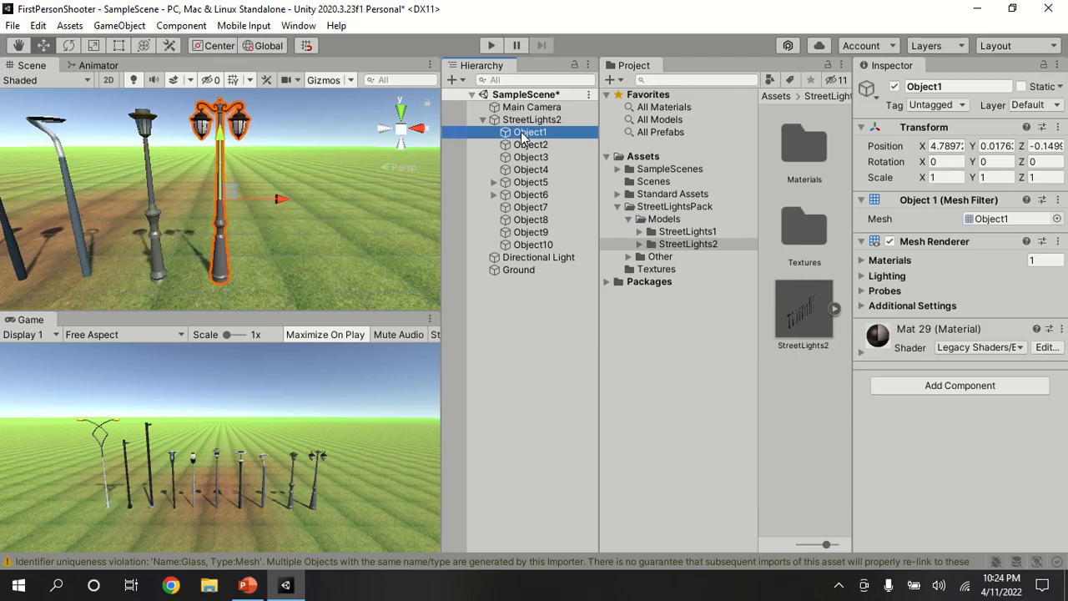
{"action": "left_click_drag", "start_coordinate": [523, 136], "coordinate": [524, 123]}
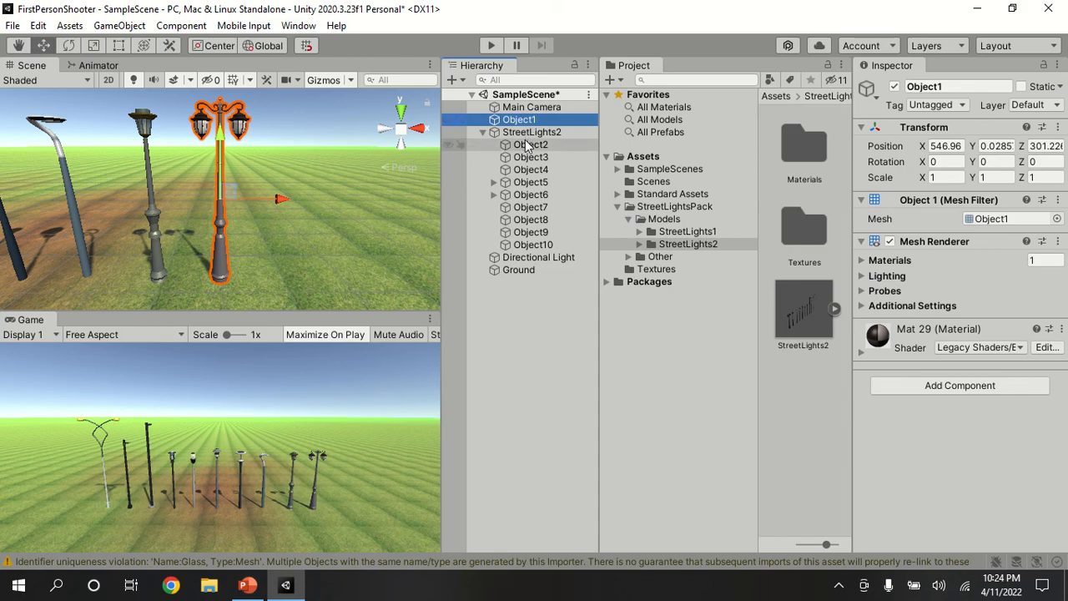
{"action": "left_click", "coordinate": [531, 133]}
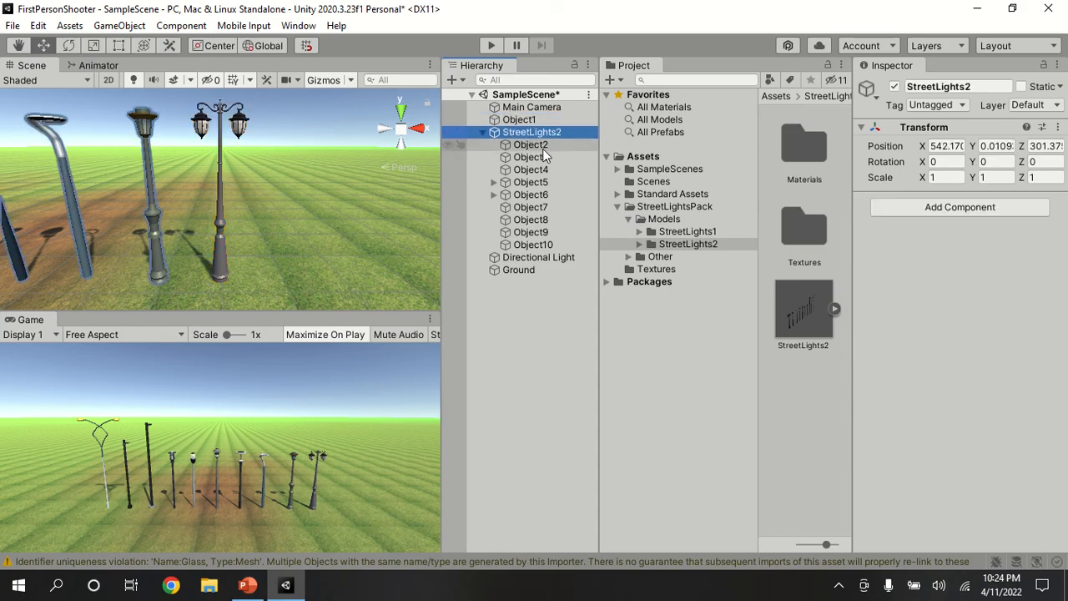
{"action": "key", "text": "shift+Down"}
{"action": "key", "text": "shift+Down"}
{"action": "key", "text": "shift+Down"}
{"action": "key", "text": "shift+Down"}
{"action": "key", "text": "shift+Down"}
{"action": "key", "text": "shift+Down"}
{"action": "key", "text": "shift+Down"}
{"action": "key", "text": "shift+Down"}
{"action": "key", "text": "shift+Down"}
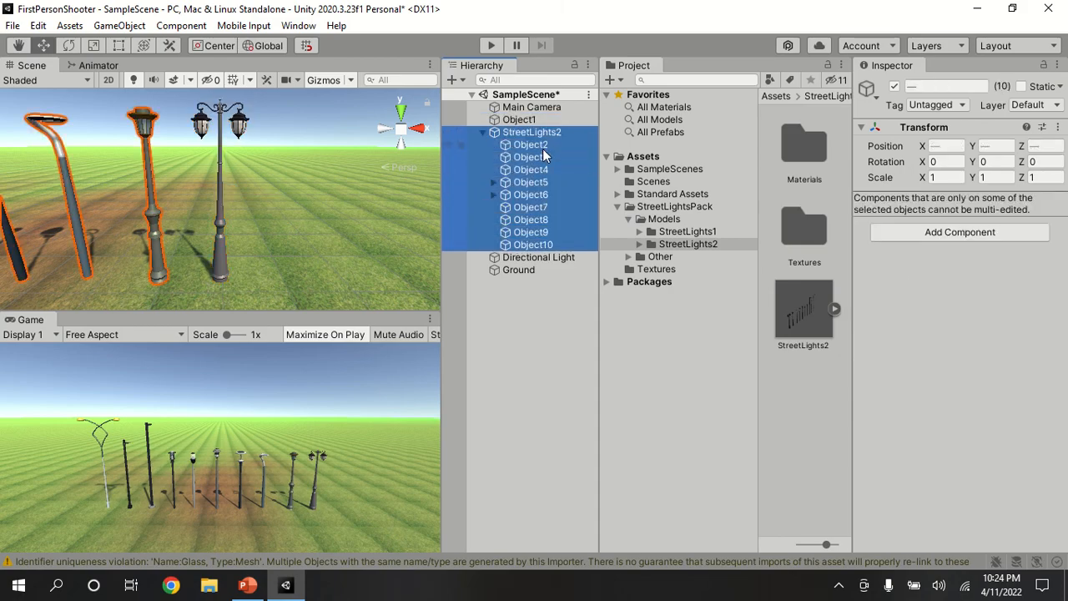
{"action": "key", "text": "Delete"}
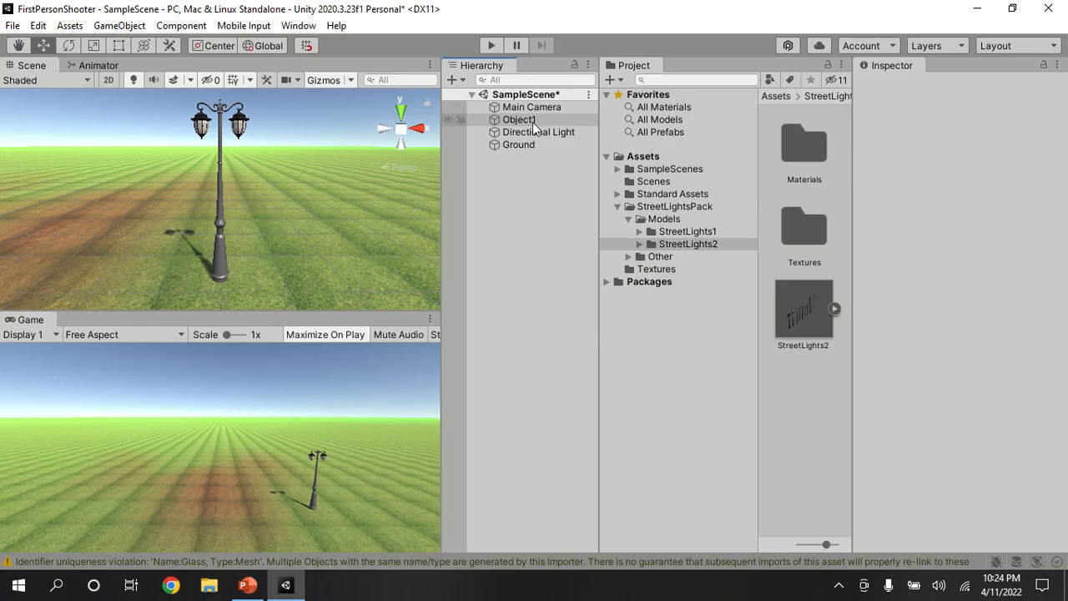
Rename Object1 in the scene as MyStreetLight.
{"action": "left_click", "coordinate": [524, 122]}
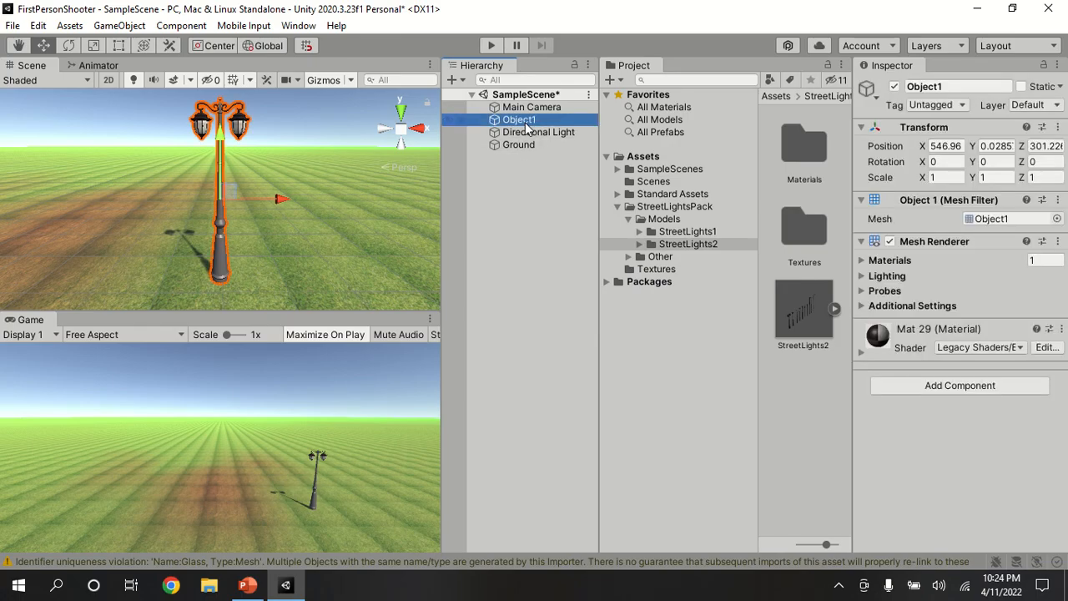
{"action": "right_click", "coordinate": [526, 125]}
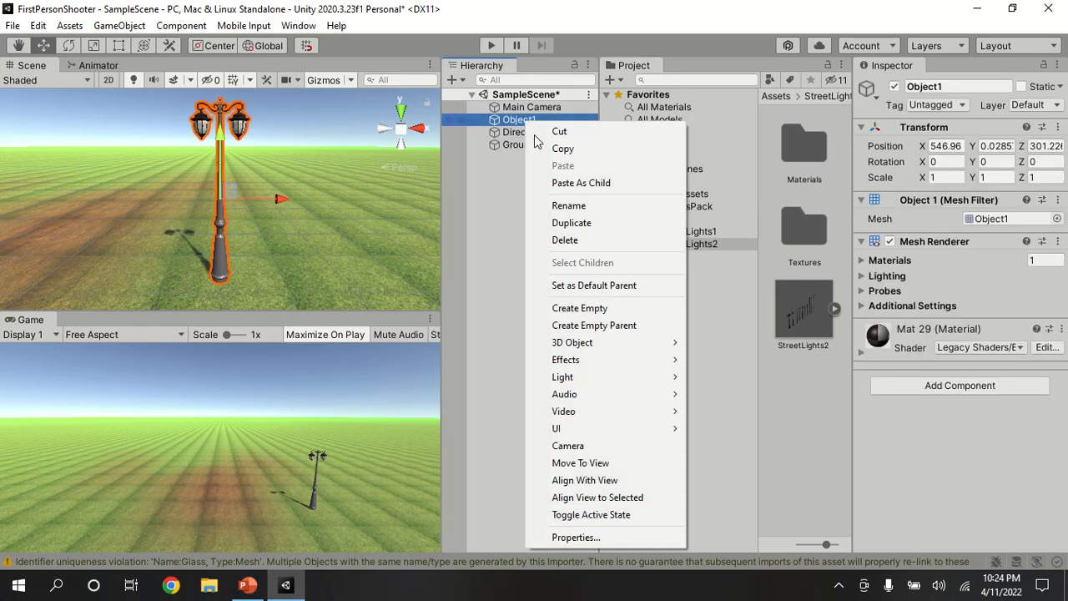
{"action": "left_click", "coordinate": [550, 206]}
{"action": "type", "text": "St"}
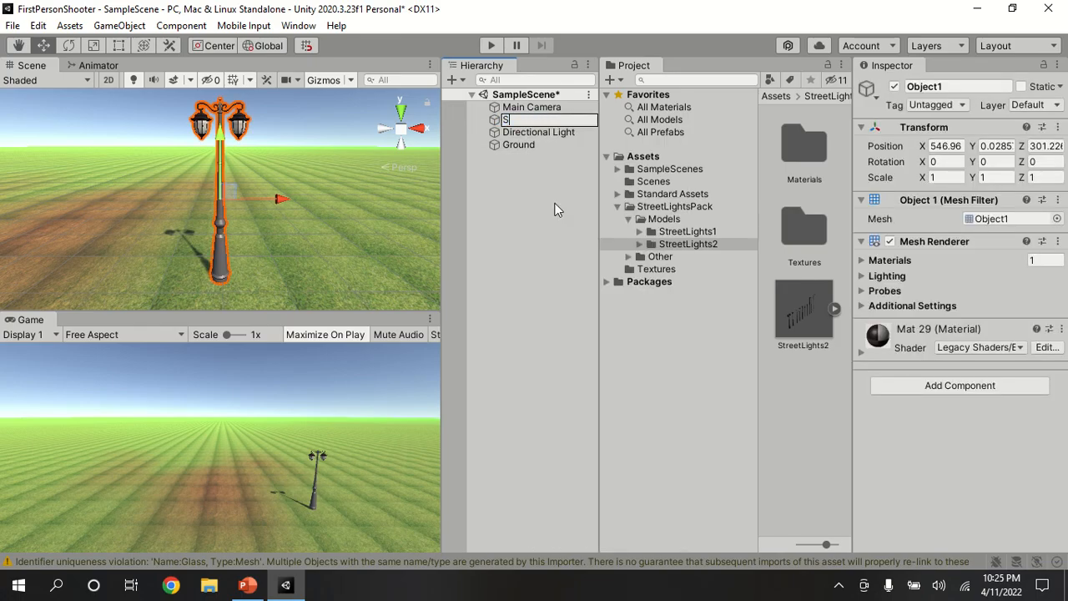
{"action": "key", "text": "BackSpace"}
{"action": "key", "text": "BackSpace"}
{"action": "type", "text": "MySteet"}
{"action": "key", "text": "BackSpace"}
{"action": "key", "text": "BackSpace"}
{"action": "key", "text": "BackSpace"}
{"action": "type", "text": "reetLight"}
{"action": "left_click", "coordinate": [510, 229]}
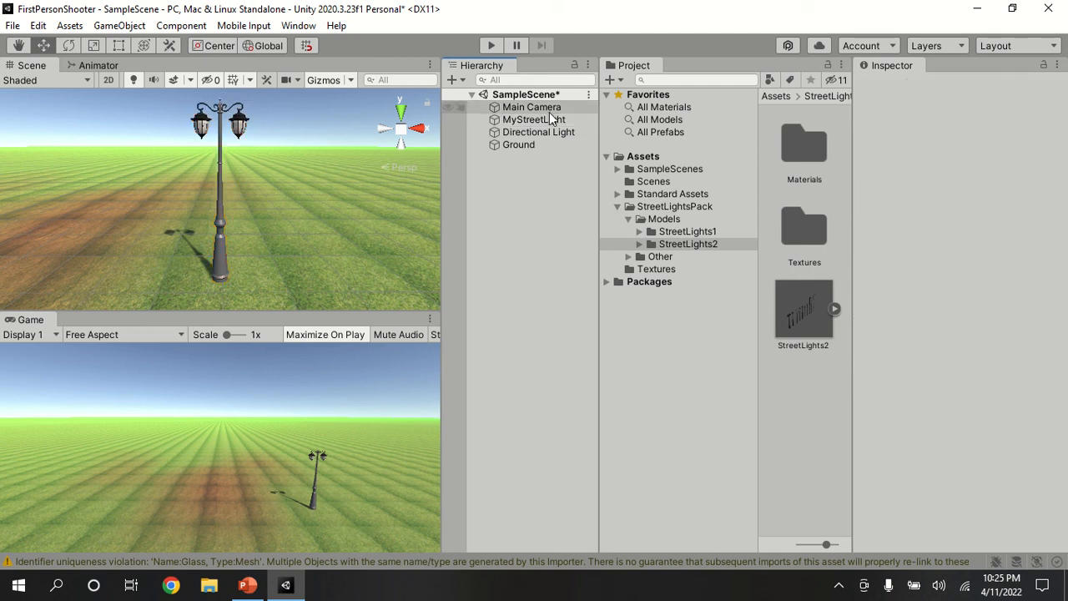
Align the Main Camera with the scene's close-up view of MyStreetLight.
{"action": "left_click", "coordinate": [541, 122]}
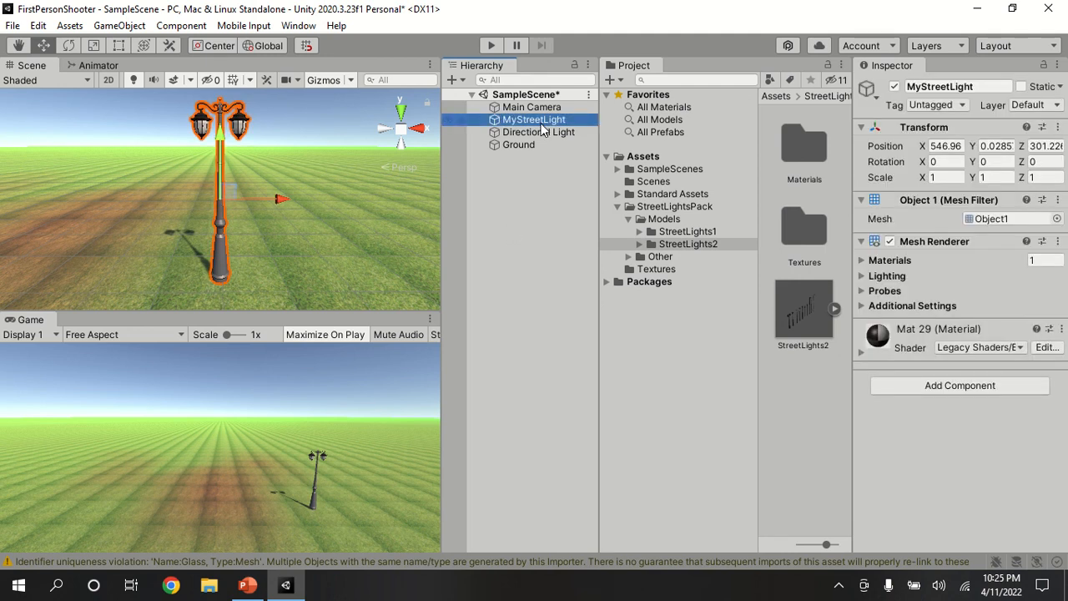
{"action": "right_click", "coordinate": [522, 107]}
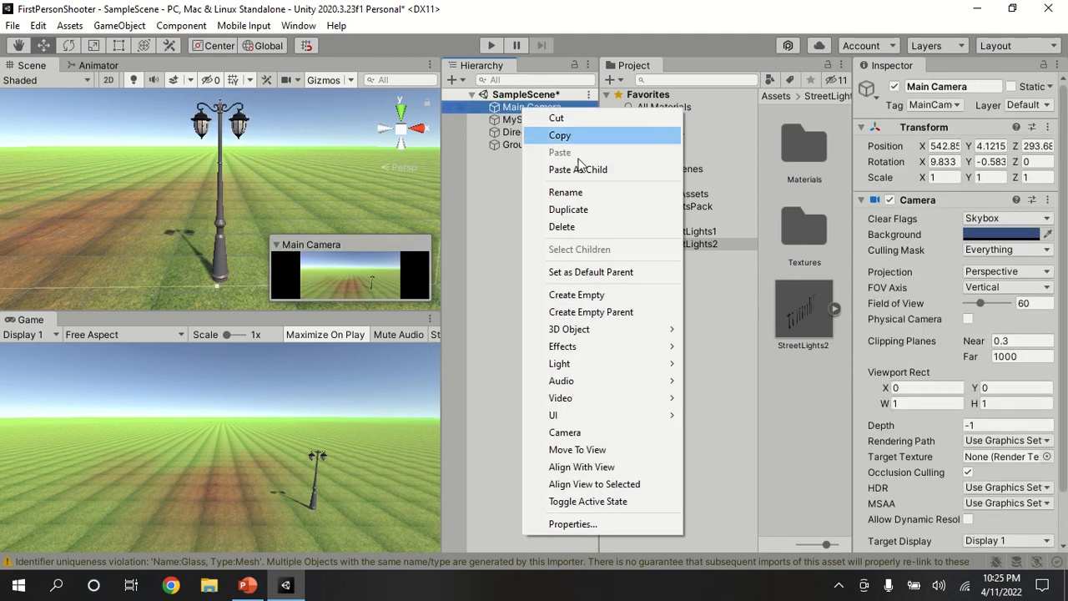
{"action": "left_click", "coordinate": [590, 469]}
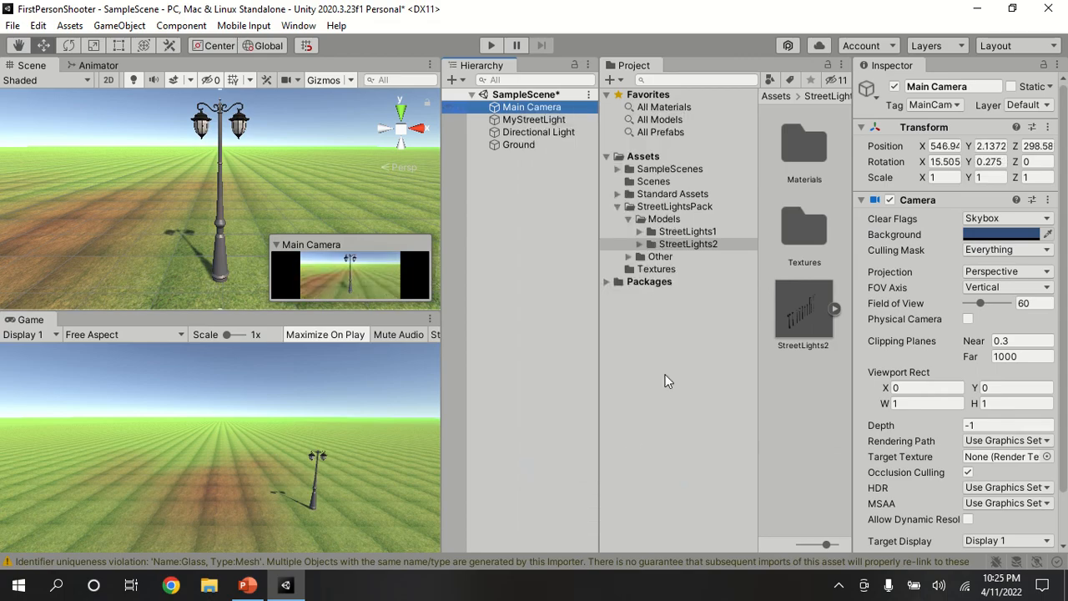
{"action": "right_click", "coordinate": [515, 109]}
{"action": "left_click", "coordinate": [587, 468]}
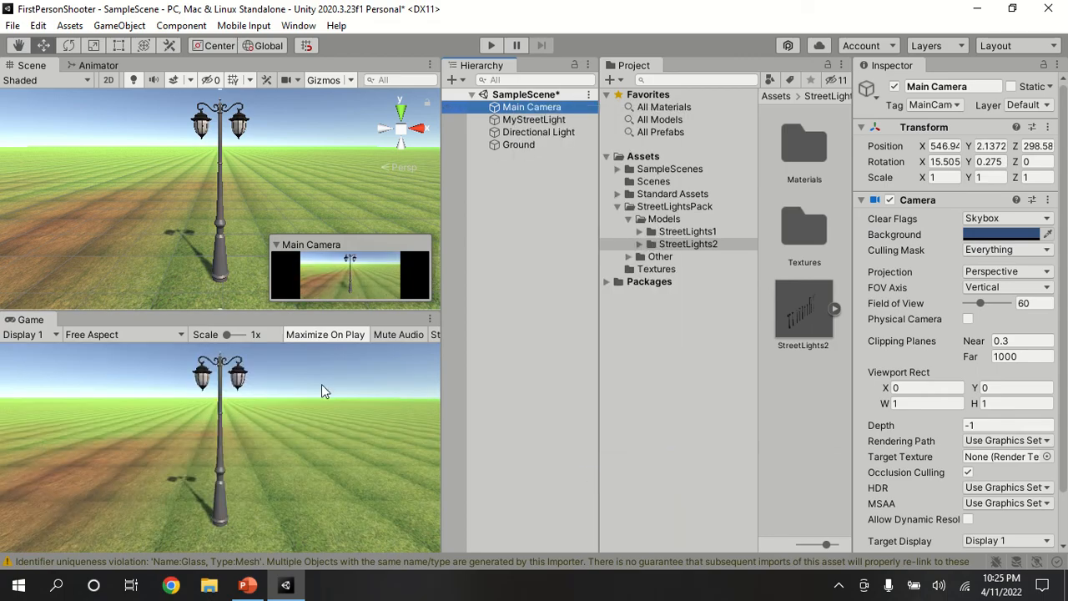
{"action": "left_click", "coordinate": [522, 255]}
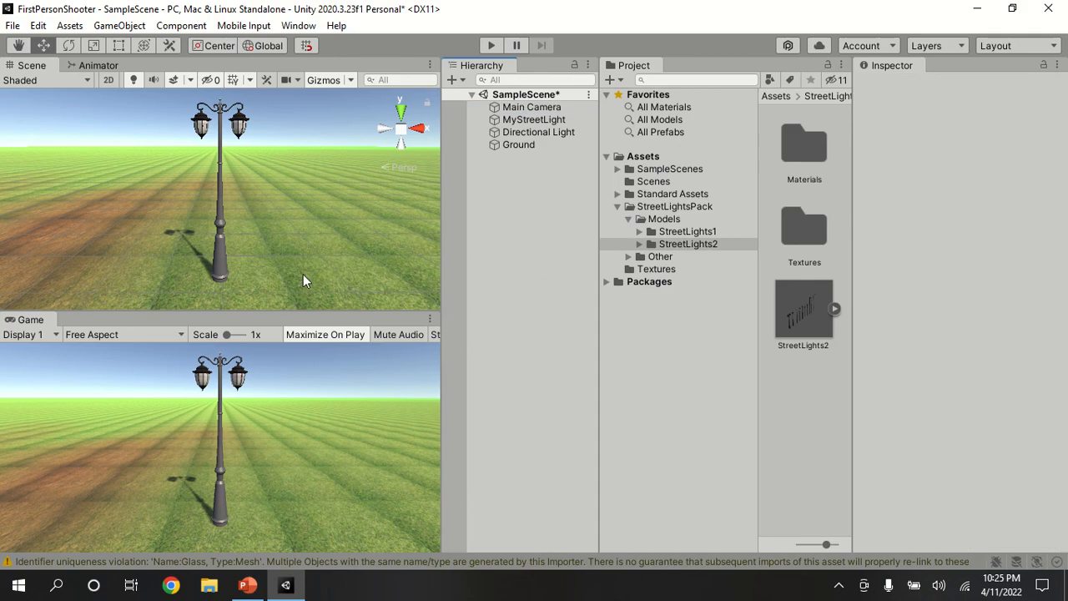
Delete the Directional Light from the scene.
{"action": "scroll", "coordinate": [291, 261], "scroll_direction": "down", "scroll_amount": 2}
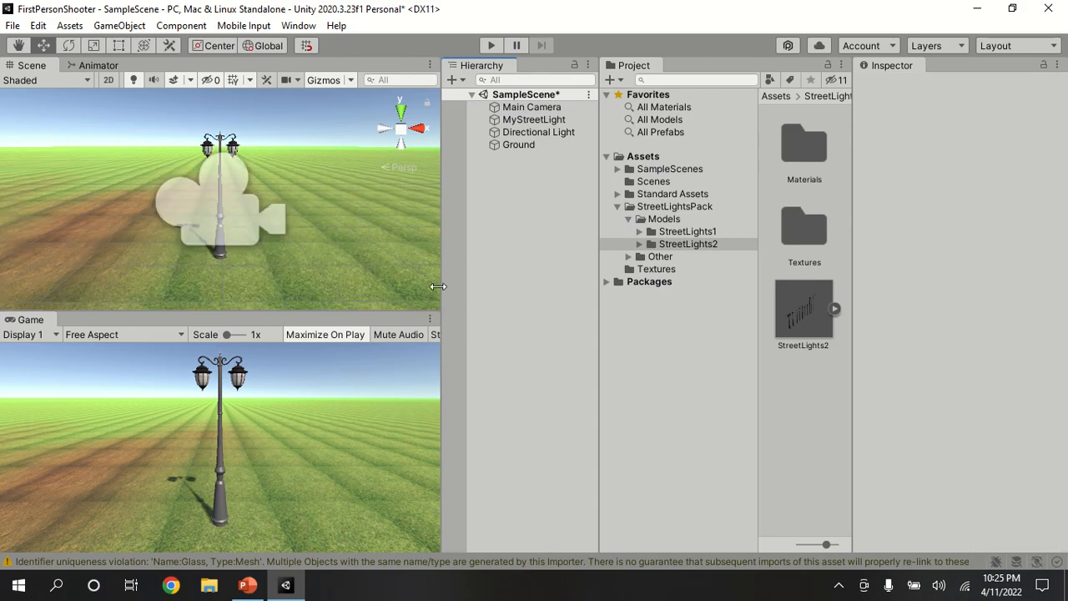
{"action": "scroll", "coordinate": [355, 275], "scroll_direction": "up", "scroll_amount": 2}
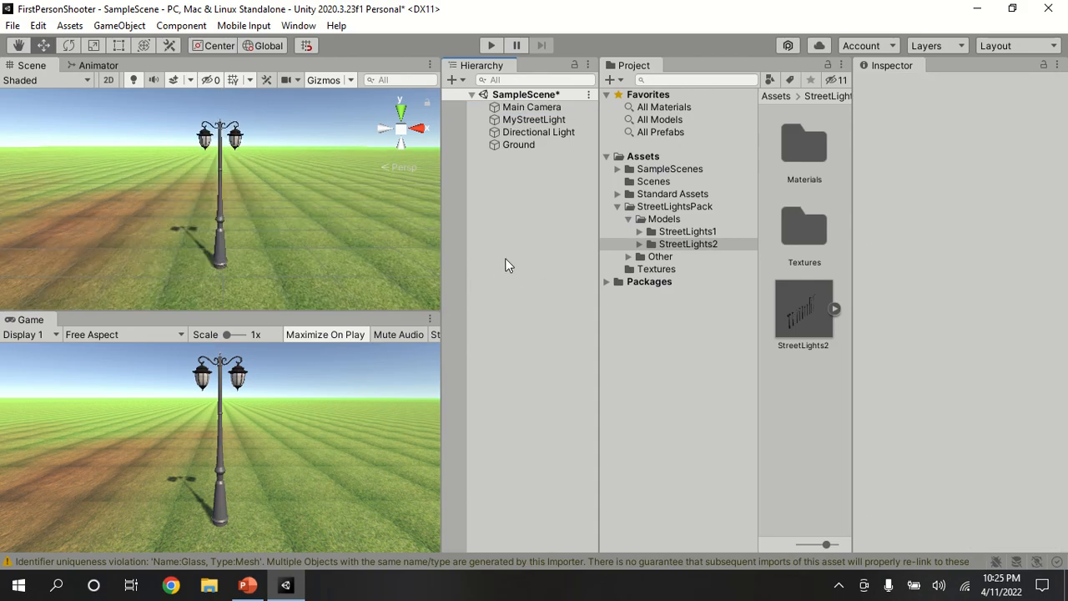
{"action": "left_click", "coordinate": [556, 135]}
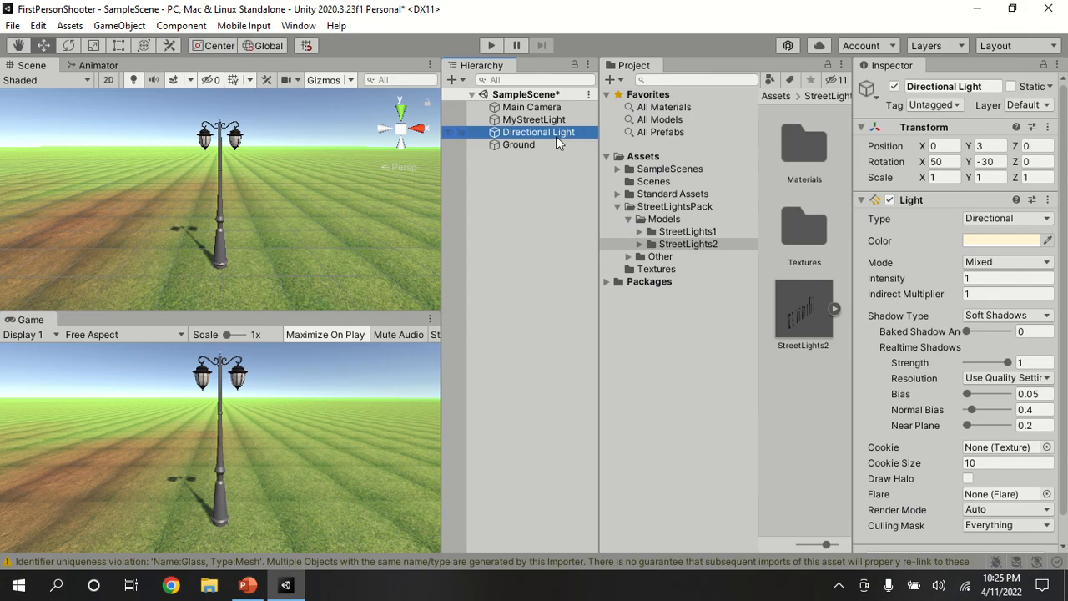
{"action": "key", "text": "Delete"}
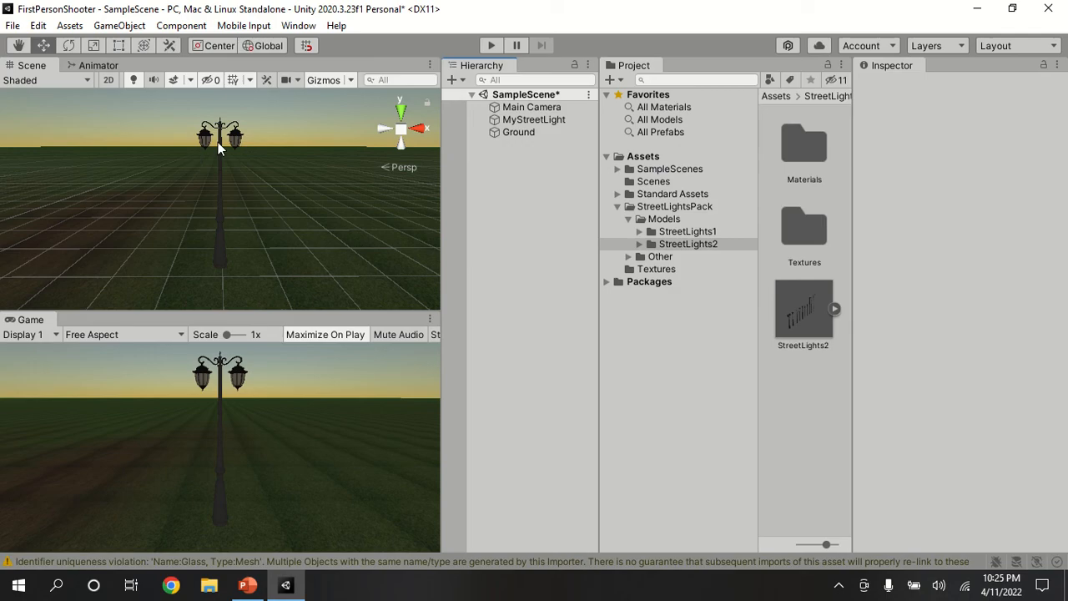
Add a point light and move it up to the street light's right-hand lamp, at about X 547.33, Y 2.3.
{"action": "left_click", "coordinate": [147, 26]}
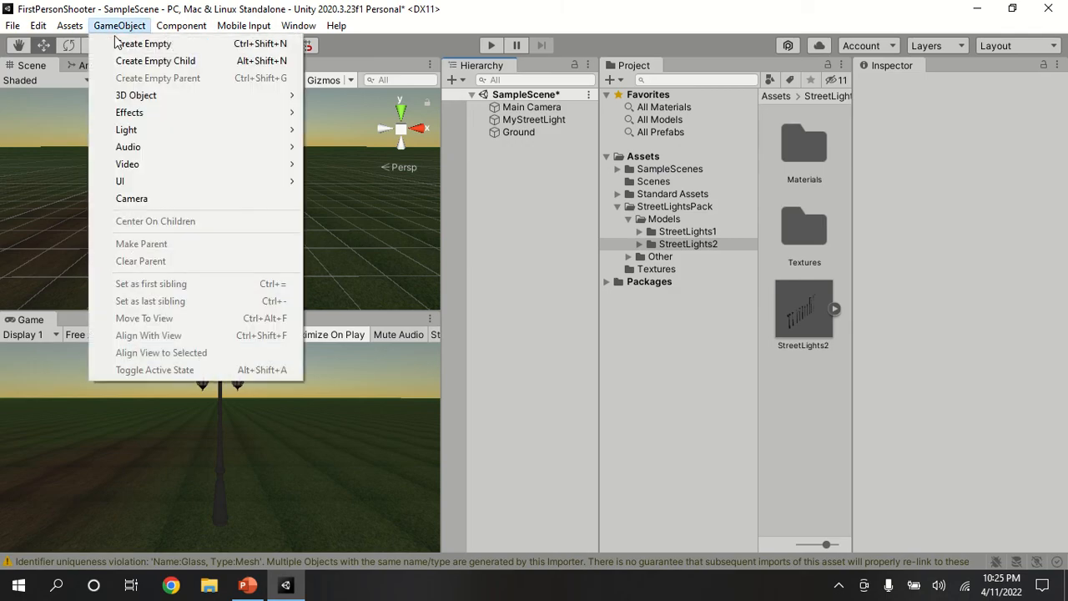
{"action": "mouse_move", "coordinate": [131, 130]}
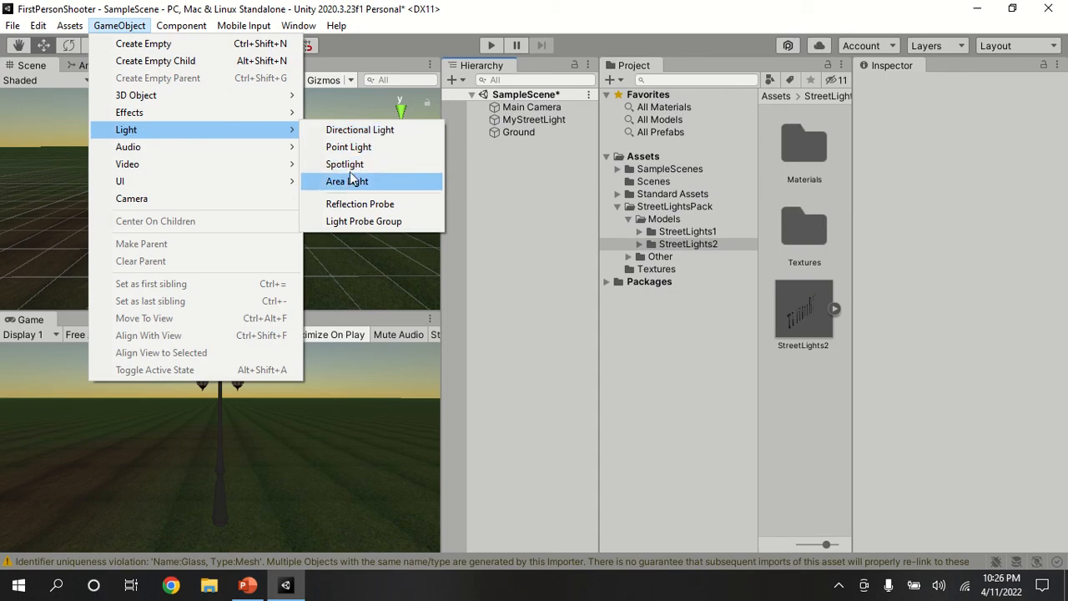
{"action": "left_click", "coordinate": [348, 147]}
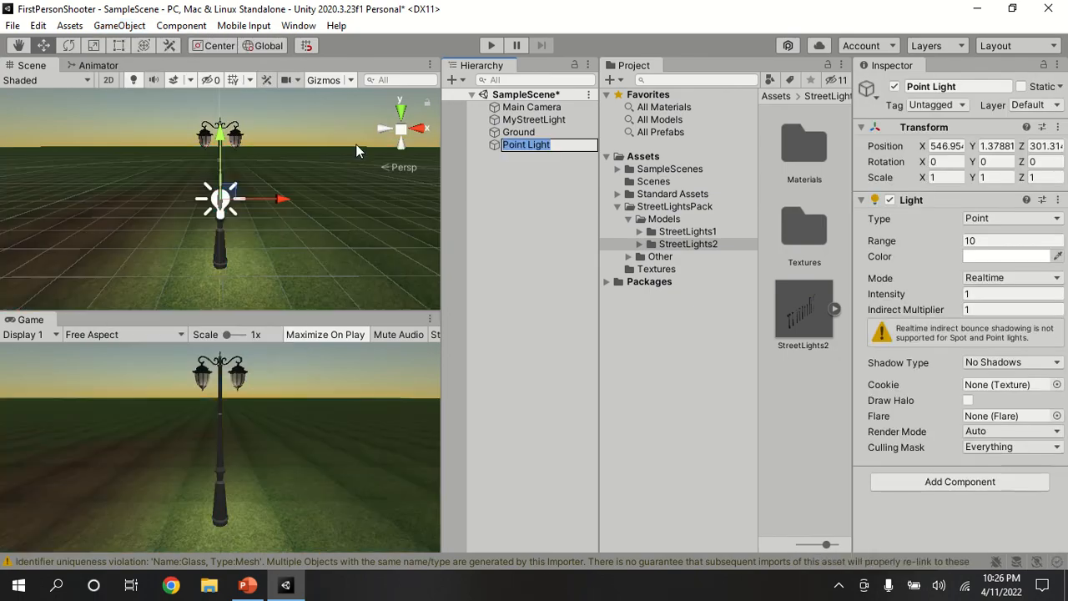
{"action": "left_click_drag", "start_coordinate": [221, 142], "coordinate": [226, 100]}
{"action": "left_click_drag", "start_coordinate": [281, 156], "coordinate": [305, 150]}
{"action": "left_click_drag", "start_coordinate": [244, 95], "coordinate": [239, 84]}
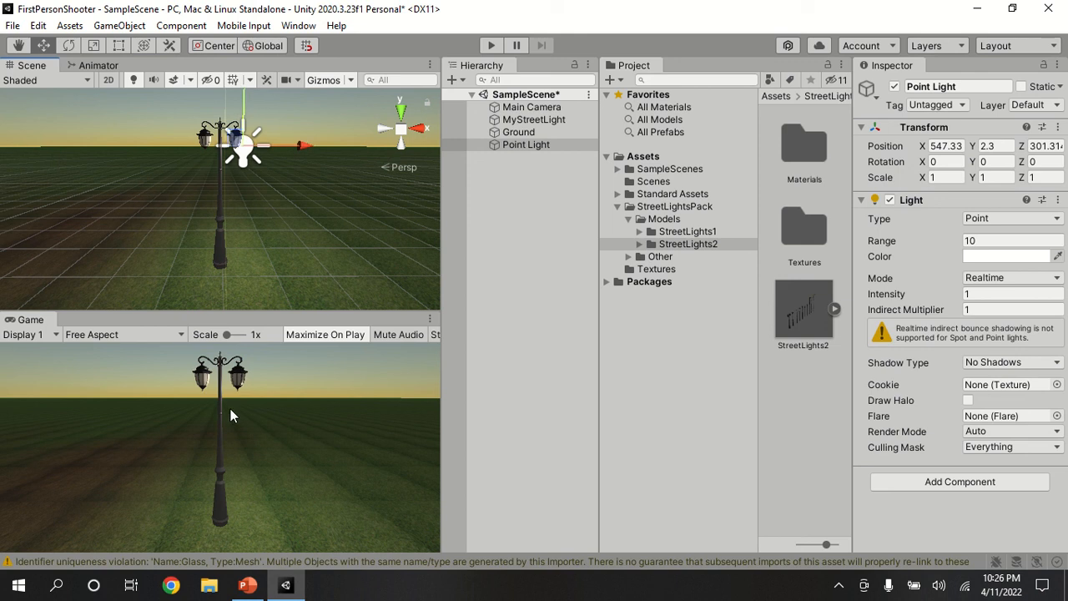
Set the point light's range to 12 and its intensity to 1.5.
{"action": "left_click", "coordinate": [978, 240]}
{"action": "type", "text": "12"}
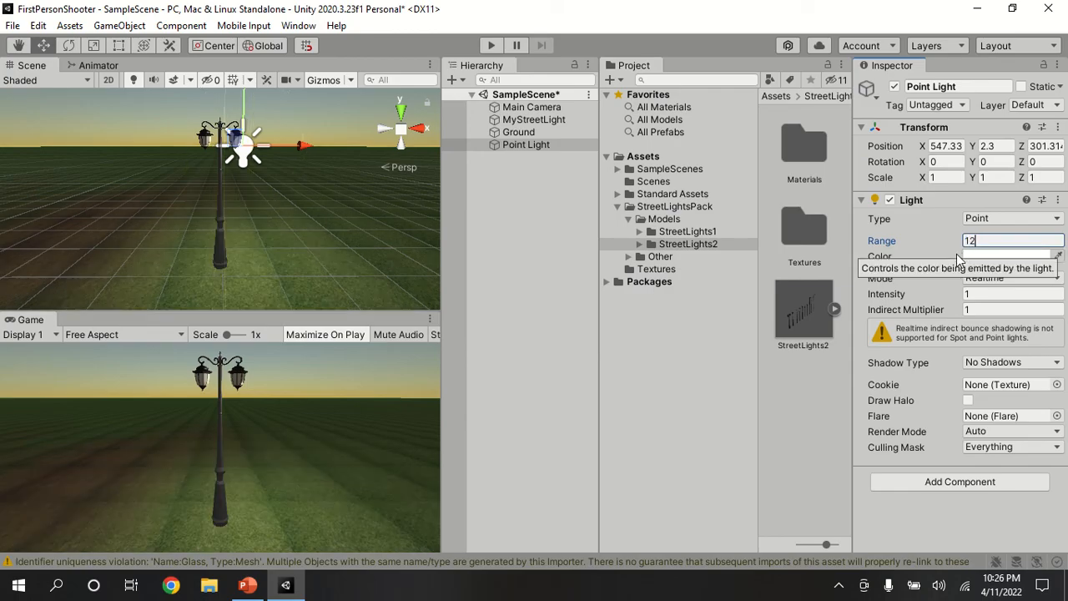
{"action": "left_click", "coordinate": [1018, 294]}
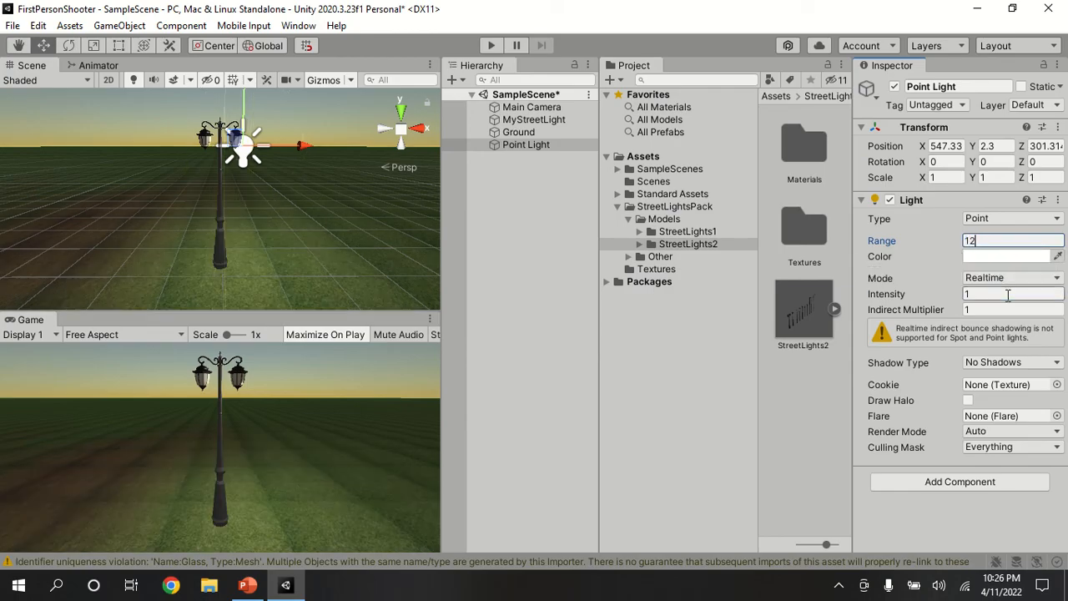
{"action": "type", "text": "1.5"}
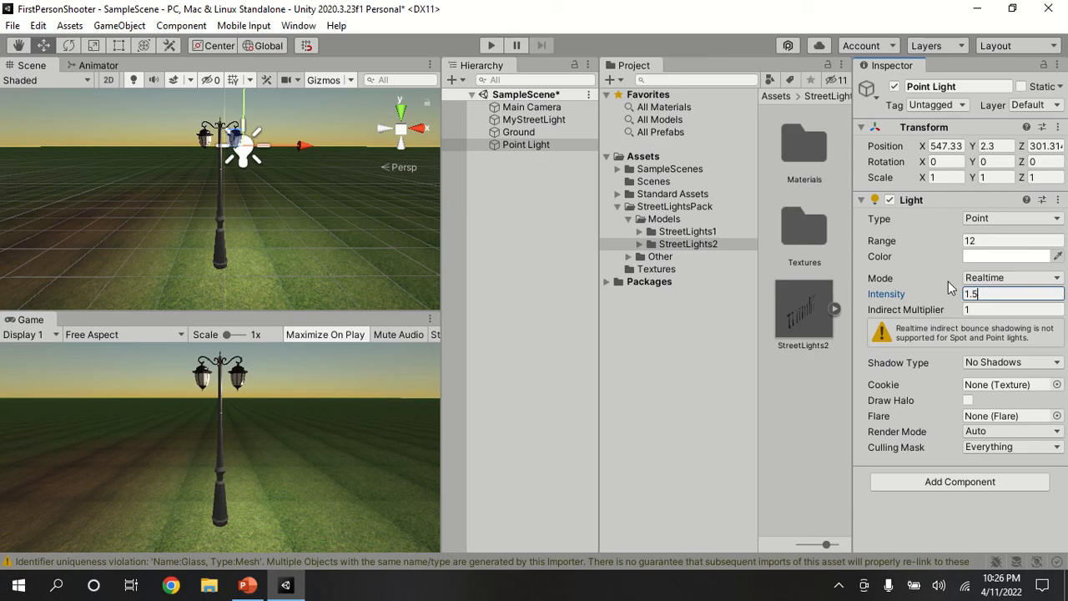
Duplicate the point light and move the copy along X to the street light's left-hand lamp, at about X 546.48.
{"action": "left_click", "coordinate": [510, 145]}
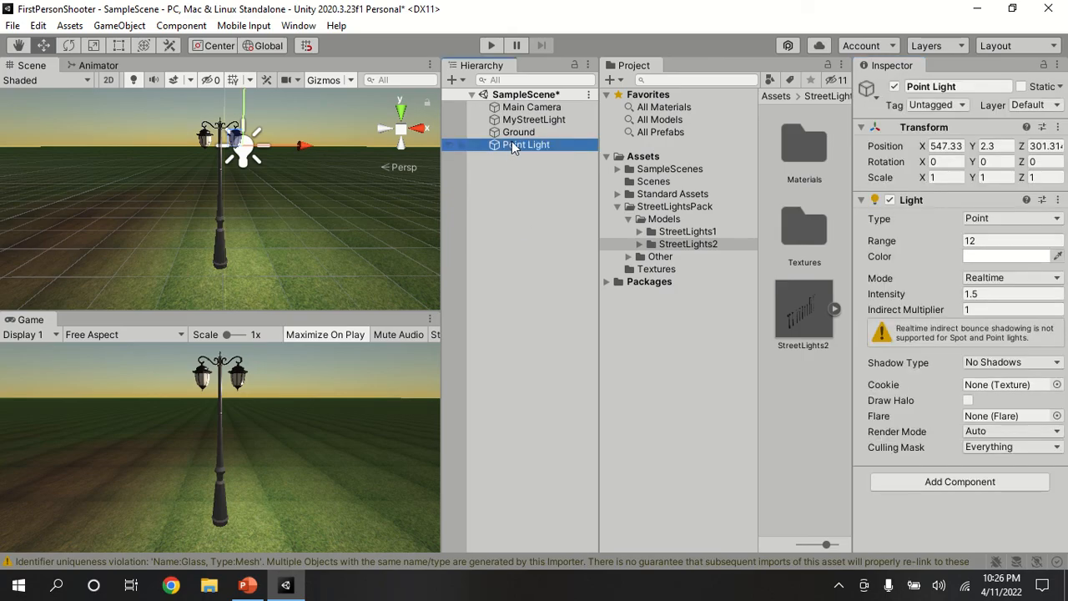
{"action": "key", "text": "ctrl+d"}
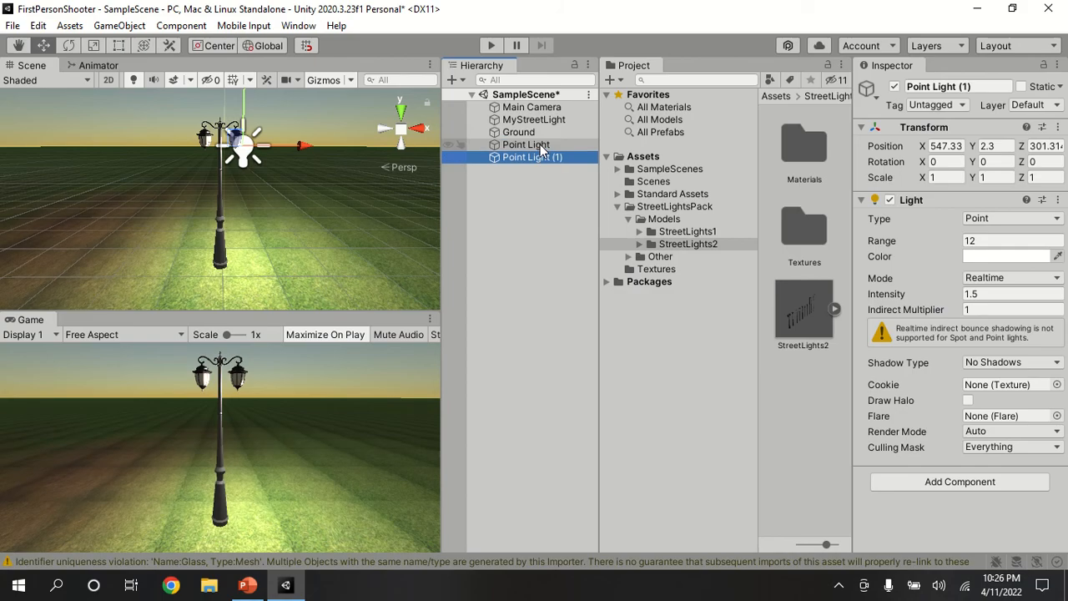
{"action": "left_click_drag", "start_coordinate": [300, 145], "coordinate": [248, 149]}
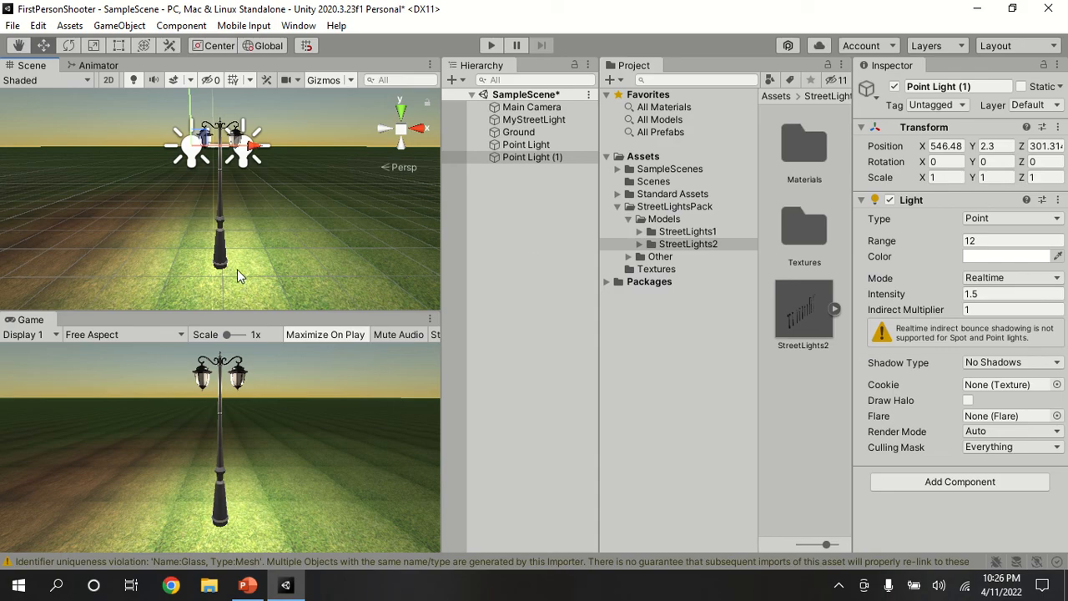
Align the Main Camera with a more distant scene view that shows the lit ground around the street light.
{"action": "scroll", "coordinate": [242, 263], "scroll_direction": "down", "scroll_amount": 4}
{"action": "scroll", "coordinate": [251, 253], "scroll_direction": "down", "scroll_amount": 2}
{"action": "left_click", "coordinate": [510, 302]}
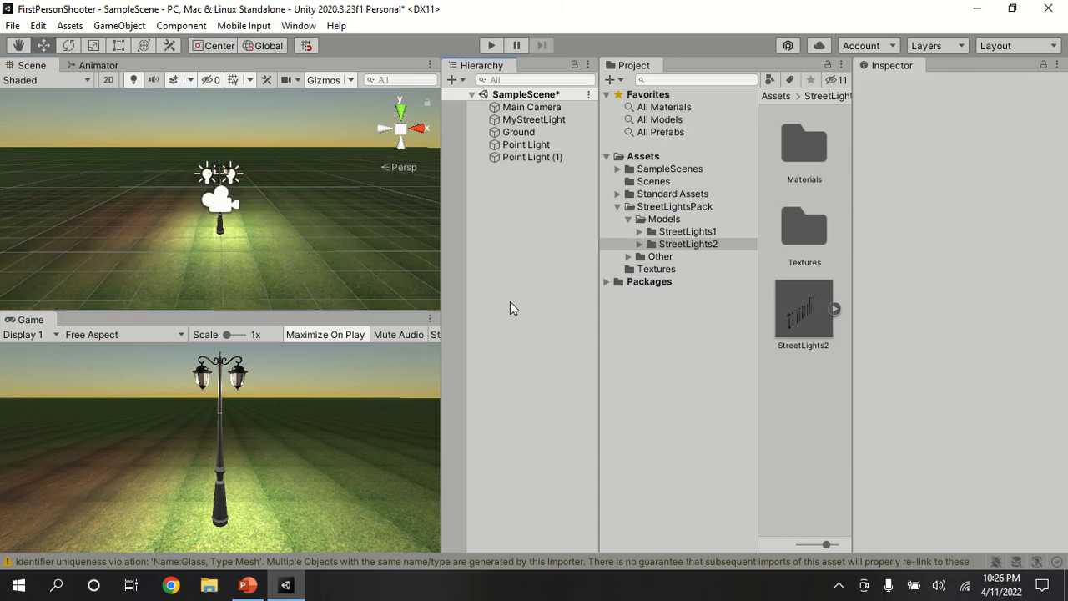
{"action": "left_click", "coordinate": [374, 252]}
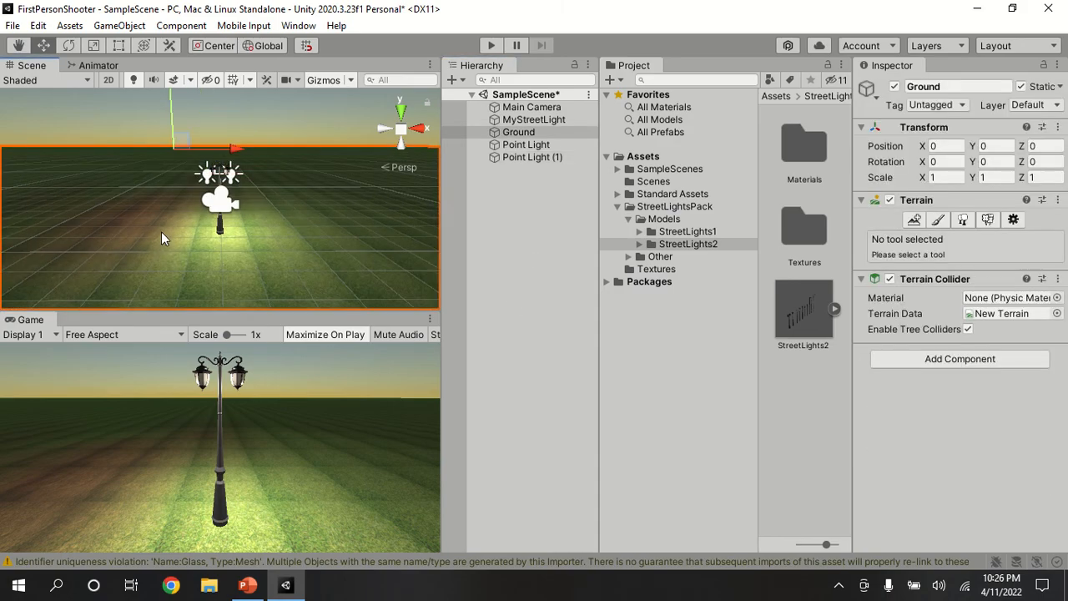
{"action": "right_click", "coordinate": [551, 109]}
{"action": "left_click", "coordinate": [639, 470]}
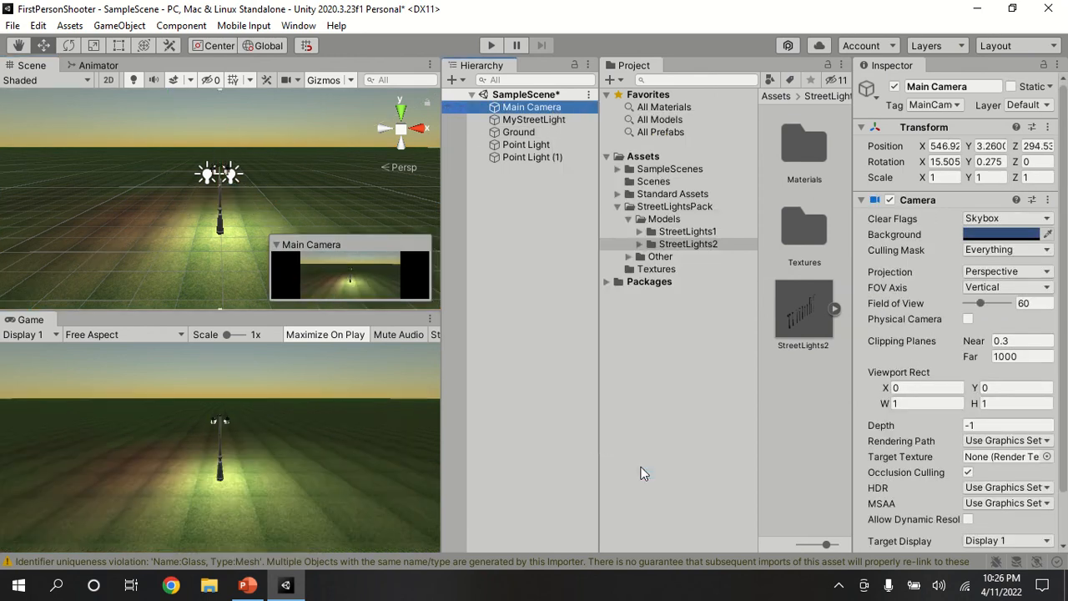
Test the lit street light in play mode, stop it, and parent both point lights to MyStreetLight.
{"action": "left_click", "coordinate": [492, 45]}
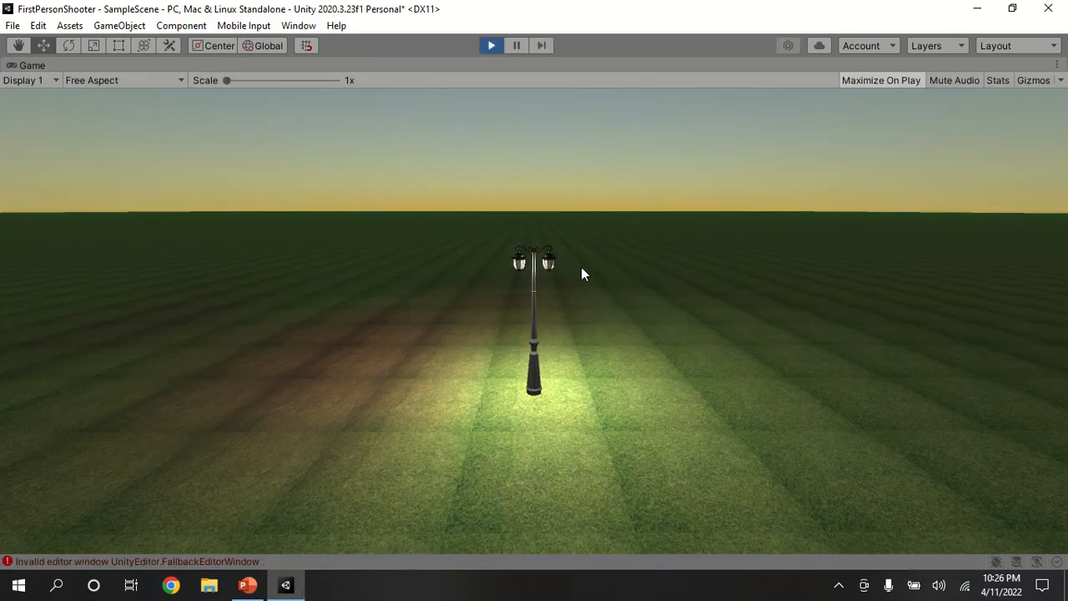
{"action": "left_click", "coordinate": [494, 43]}
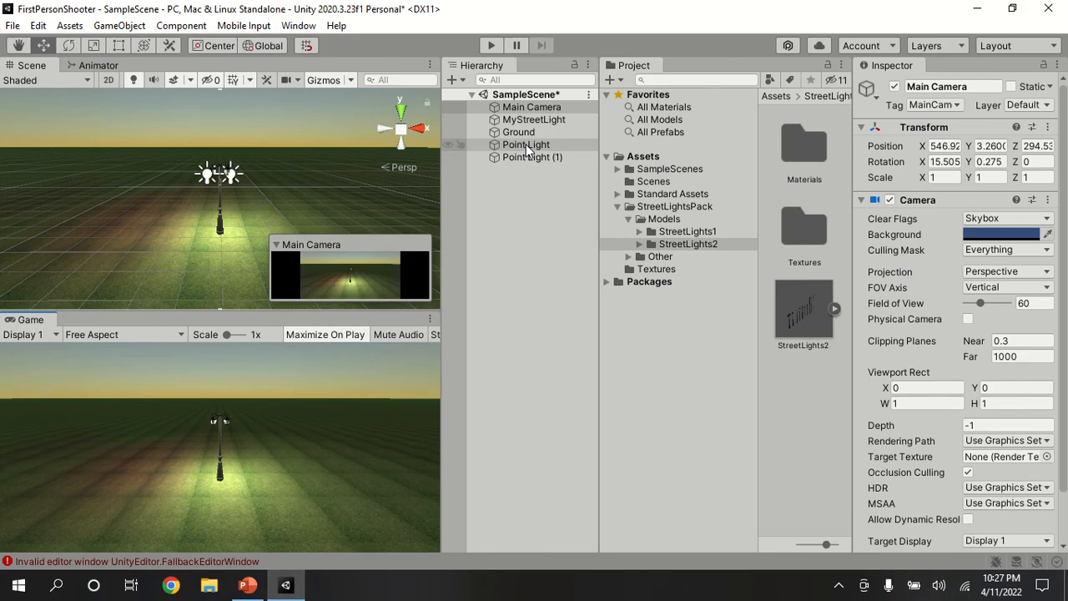
{"action": "mouse_move", "coordinate": [528, 149]}
{"action": "left_mouse_down"}
{"action": "mouse_move", "coordinate": [527, 119]}
{"action": "mouse_move", "coordinate": [537, 159]}
{"action": "mouse_move", "coordinate": [538, 145]}
{"action": "left_mouse_up"}
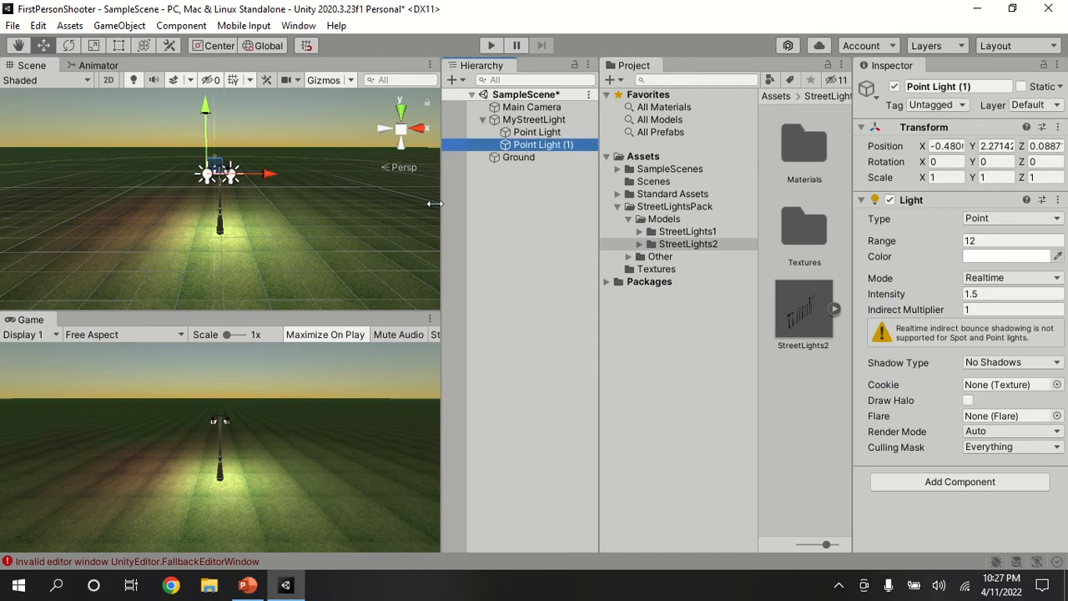
Align the Main Camera with a closer scene view of the street light, at about X 547.59, Y 1.17, Z 295.77.
{"action": "left_click_drag", "start_coordinate": [280, 231], "coordinate": [357, 237], "text": "alt"}
{"action": "scroll", "coordinate": [357, 237], "scroll_direction": "up", "scroll_amount": 2}
{"action": "middle_click_drag", "start_coordinate": [357, 237], "coordinate": [337, 243]}
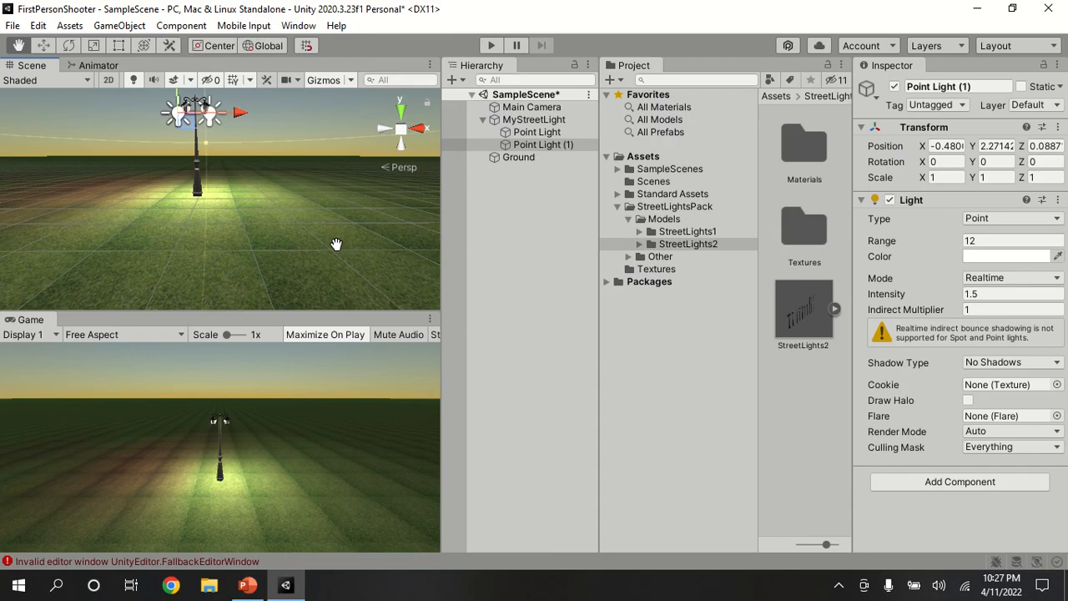
{"action": "left_click", "coordinate": [519, 107]}
{"action": "right_click", "coordinate": [517, 109]}
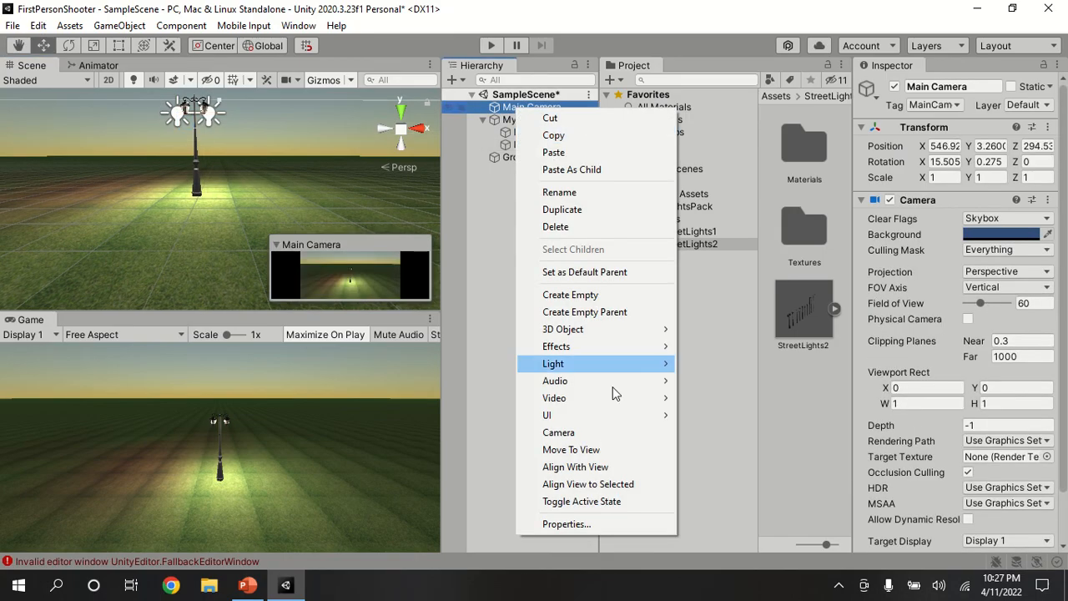
{"action": "left_click", "coordinate": [603, 470]}
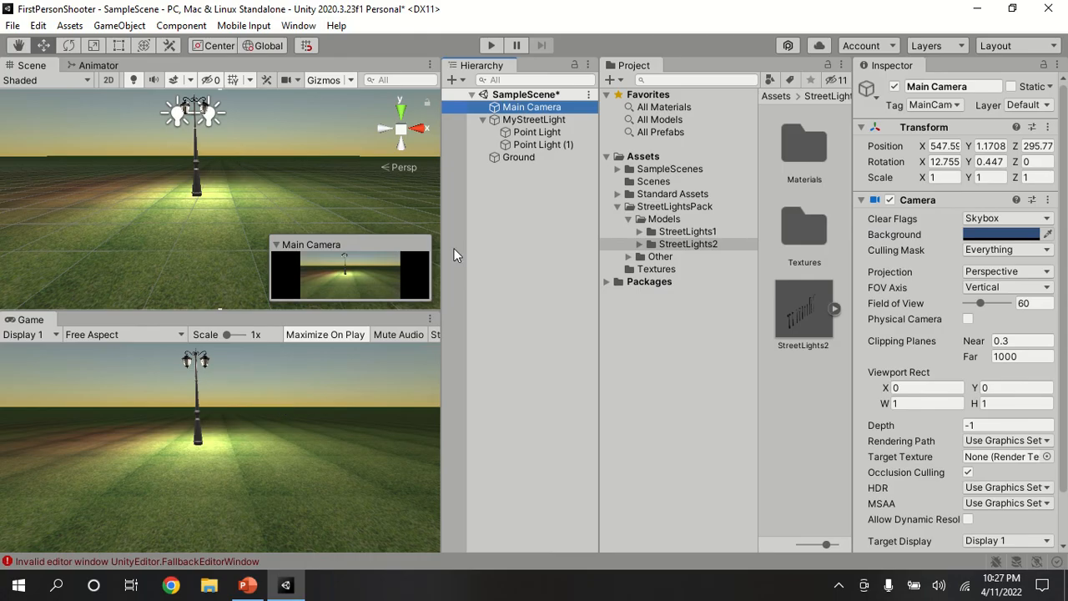
Review MyStreetLight and its two point lights, including the light types available for a point light.
{"action": "left_click", "coordinate": [518, 273]}
{"action": "left_click", "coordinate": [542, 119]}
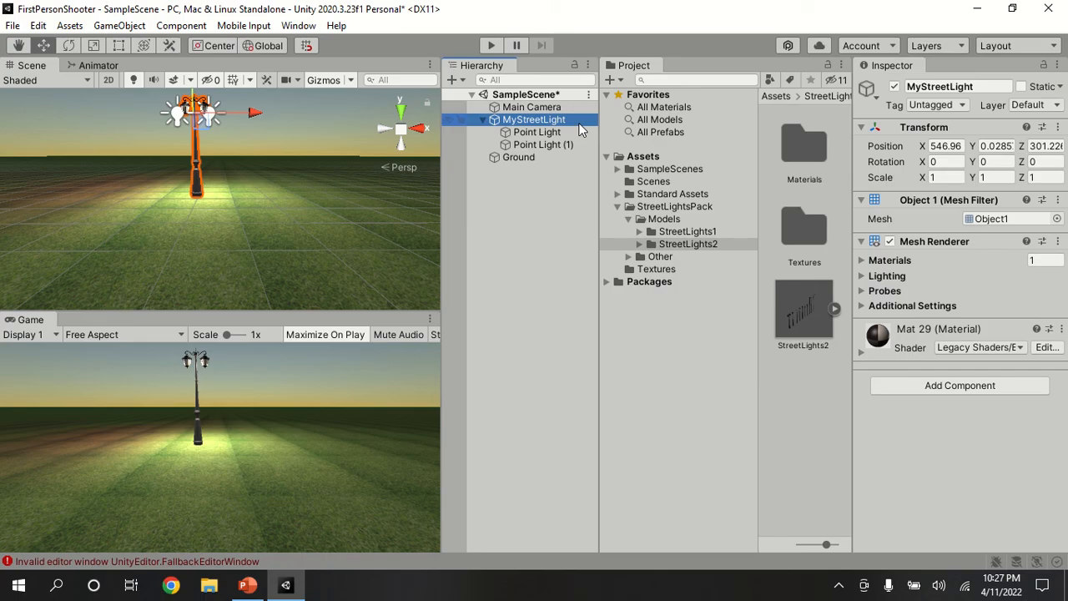
{"action": "left_click", "coordinate": [618, 207]}
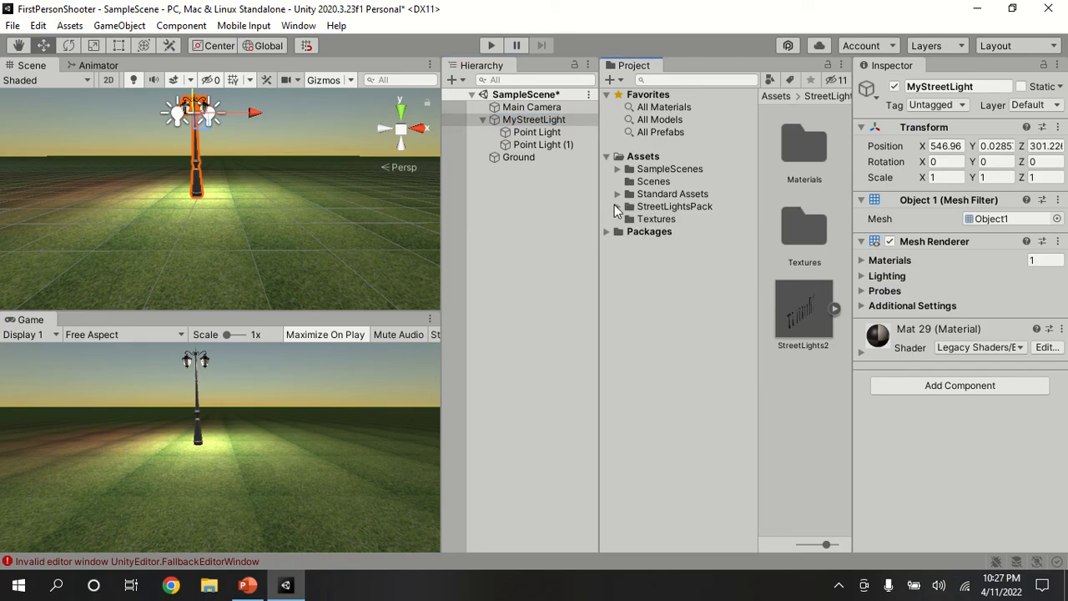
{"action": "left_click", "coordinate": [543, 146]}
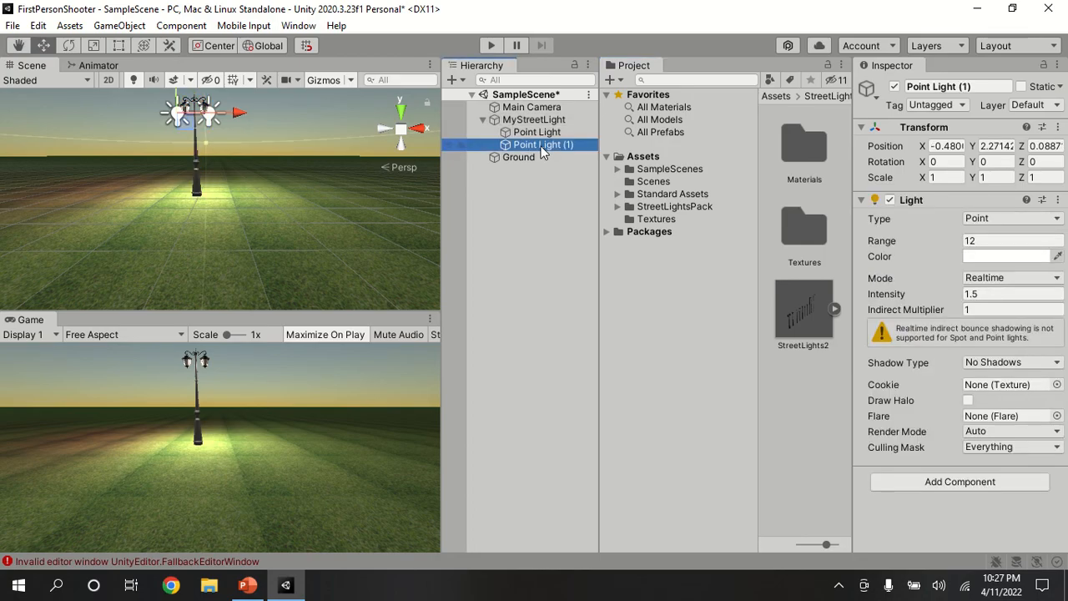
{"action": "left_click", "coordinate": [538, 133]}
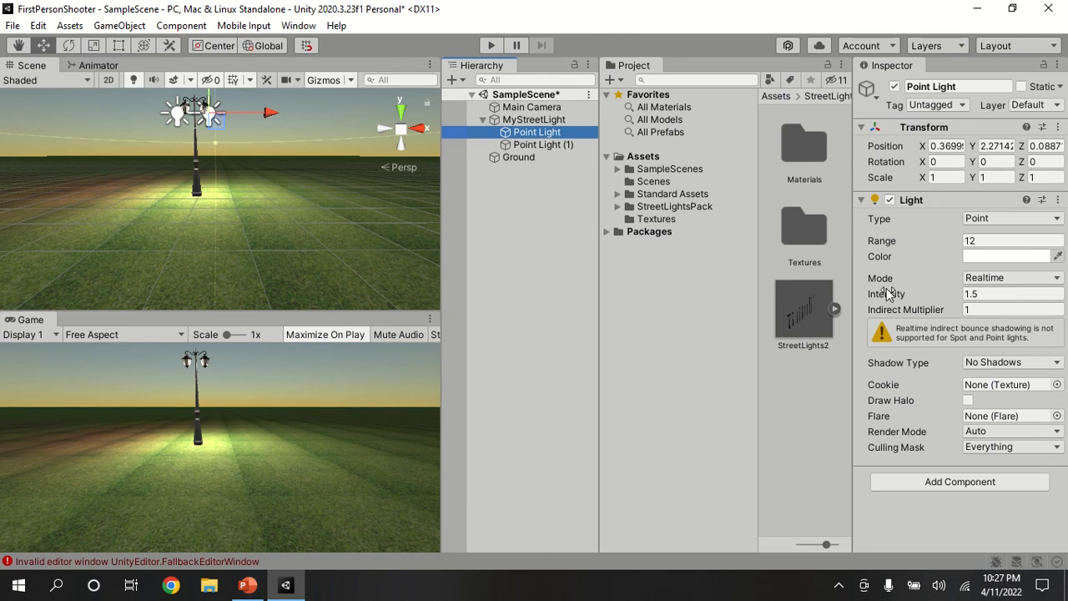
{"action": "left_click", "coordinate": [1038, 219]}
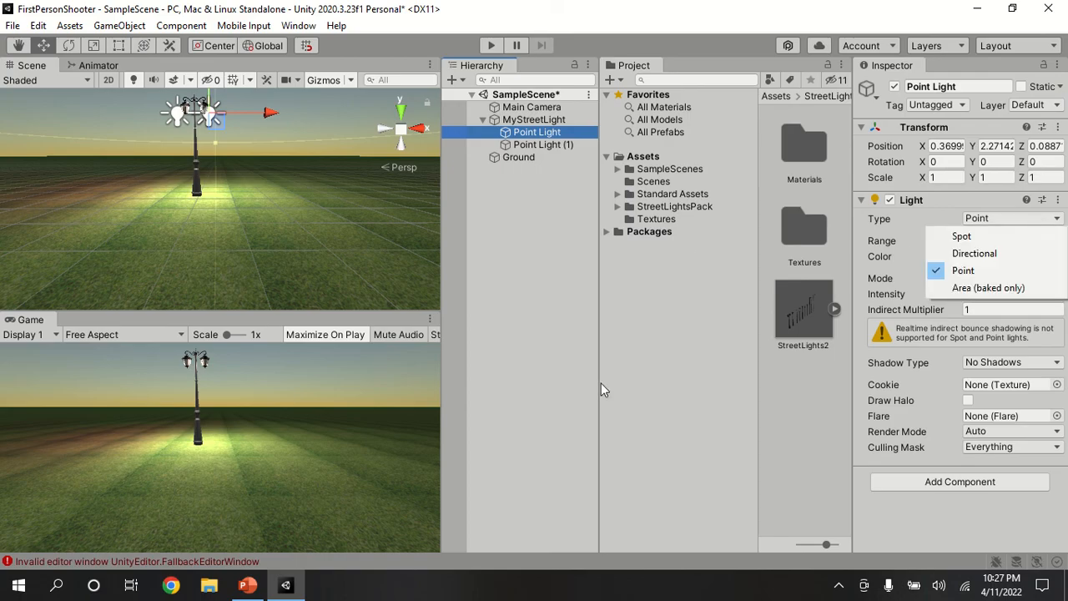
{"action": "left_click", "coordinate": [730, 245]}
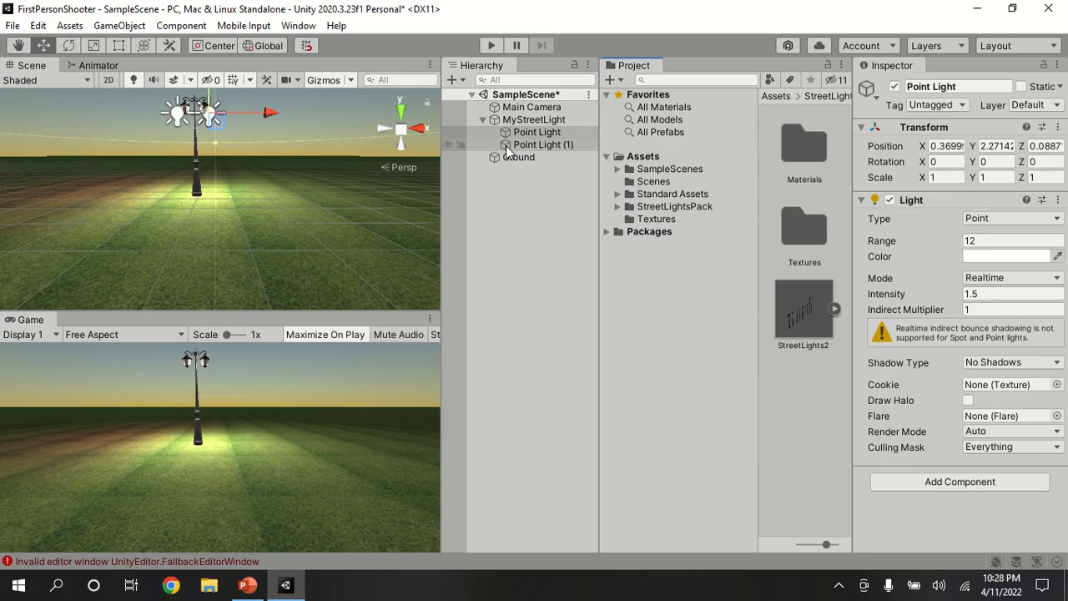
{"action": "left_click", "coordinate": [1058, 221]}
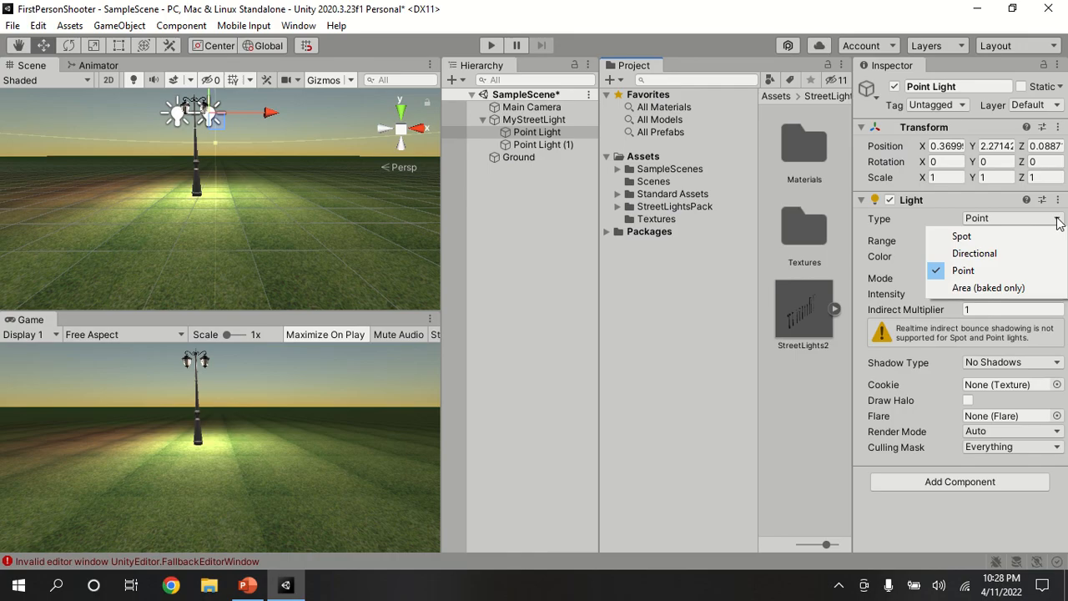
{"action": "left_click", "coordinate": [540, 346]}
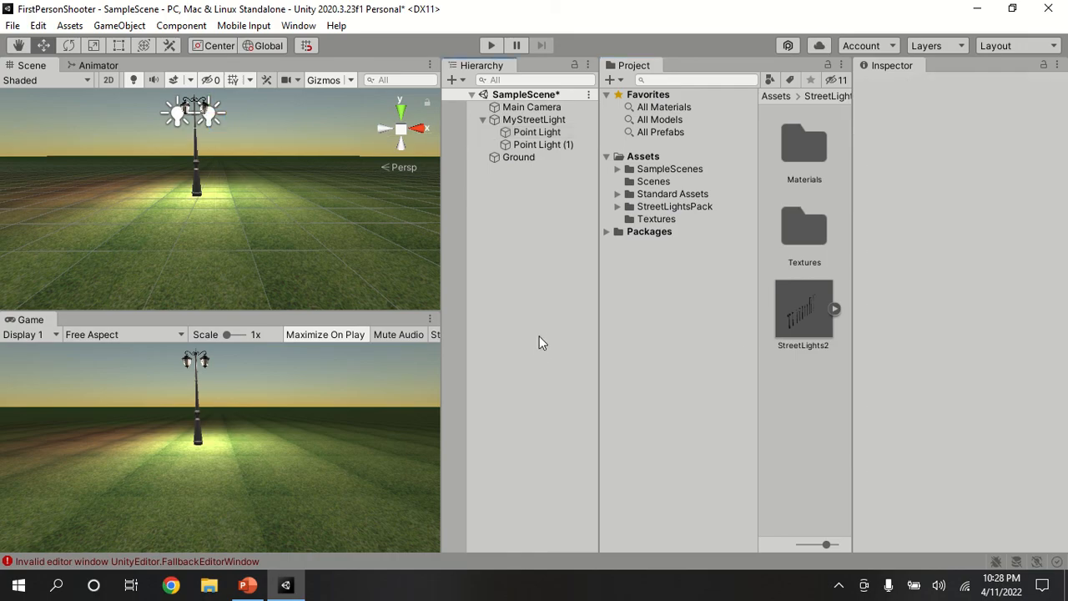
Create a new folder named Prefab in Assets.
{"action": "left_click", "coordinate": [568, 122]}
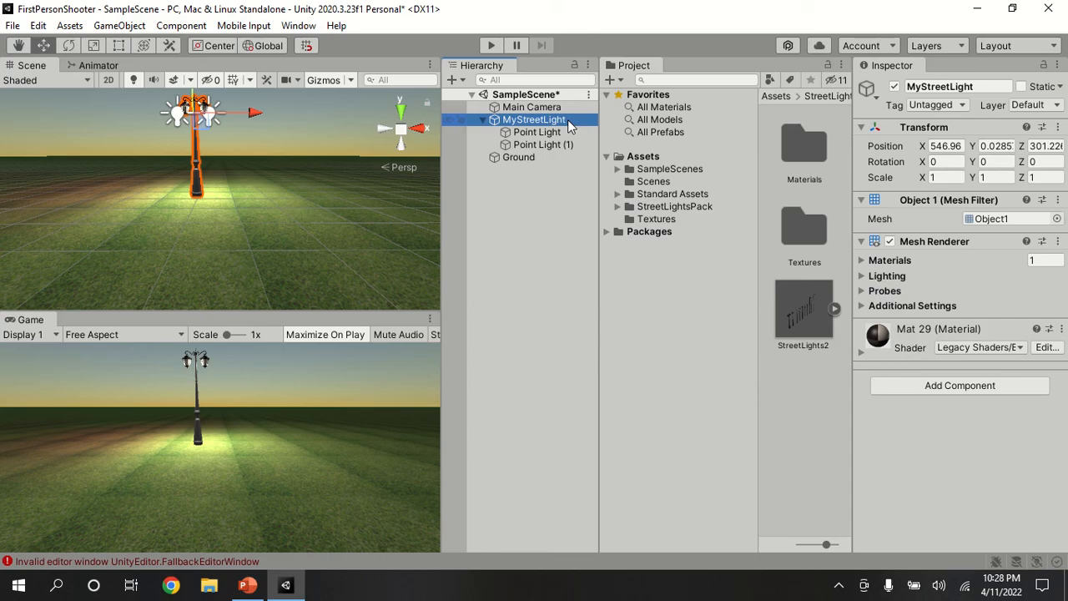
{"action": "left_click", "coordinate": [661, 157]}
{"action": "right_click", "coordinate": [662, 158]}
{"action": "mouse_move", "coordinate": [697, 159]}
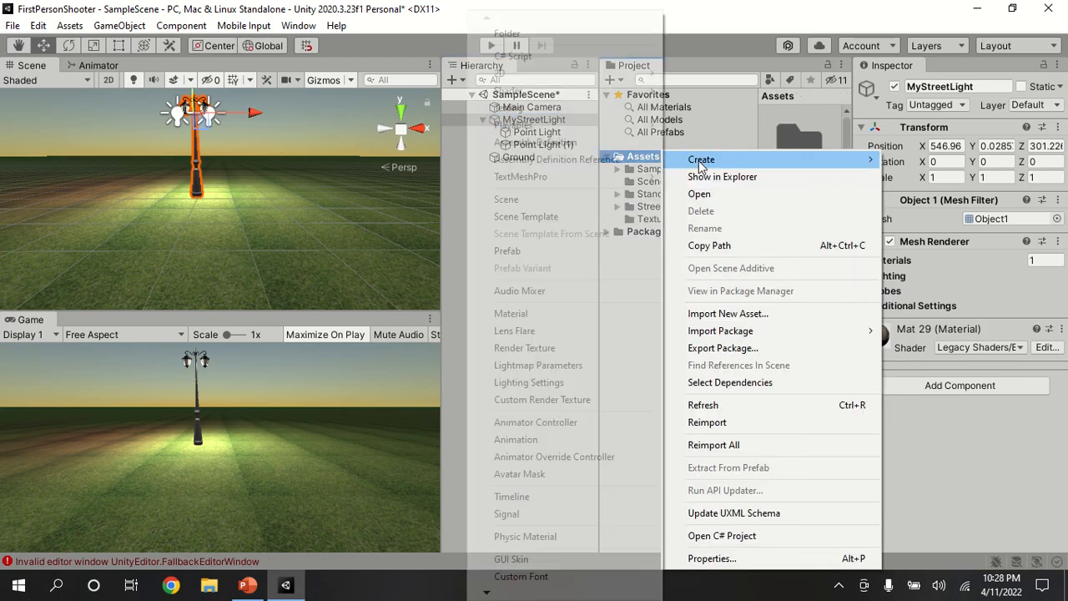
{"action": "left_click", "coordinate": [577, 39]}
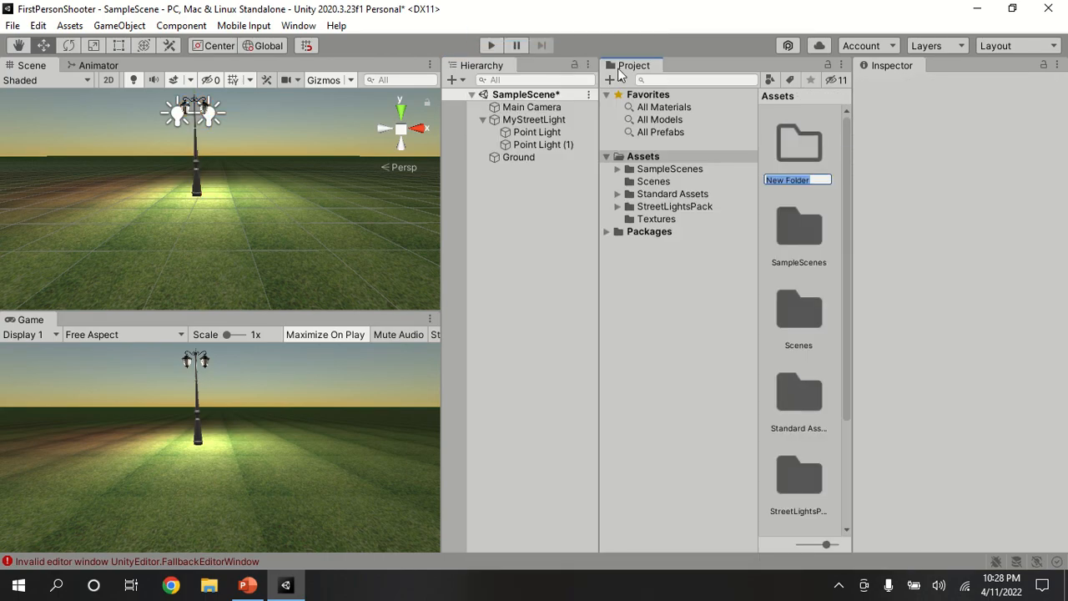
{"action": "type", "text": "Prefab"}
{"action": "key", "text": "Return"}
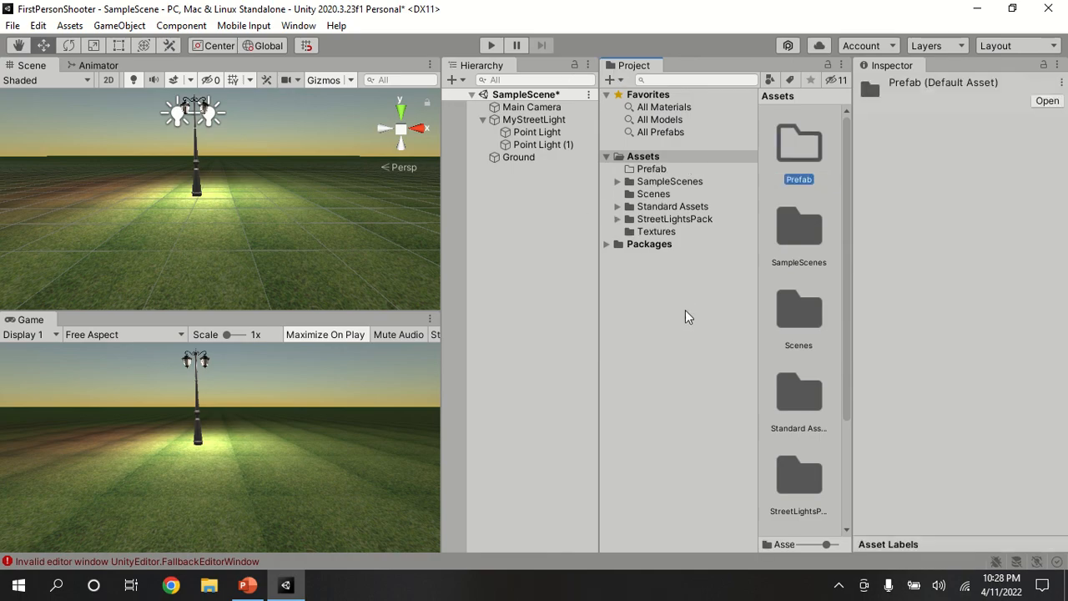
Turn MyStreetLight with its two point lights into a prefab stored in the Prefab folder.
{"action": "left_click", "coordinate": [673, 169]}
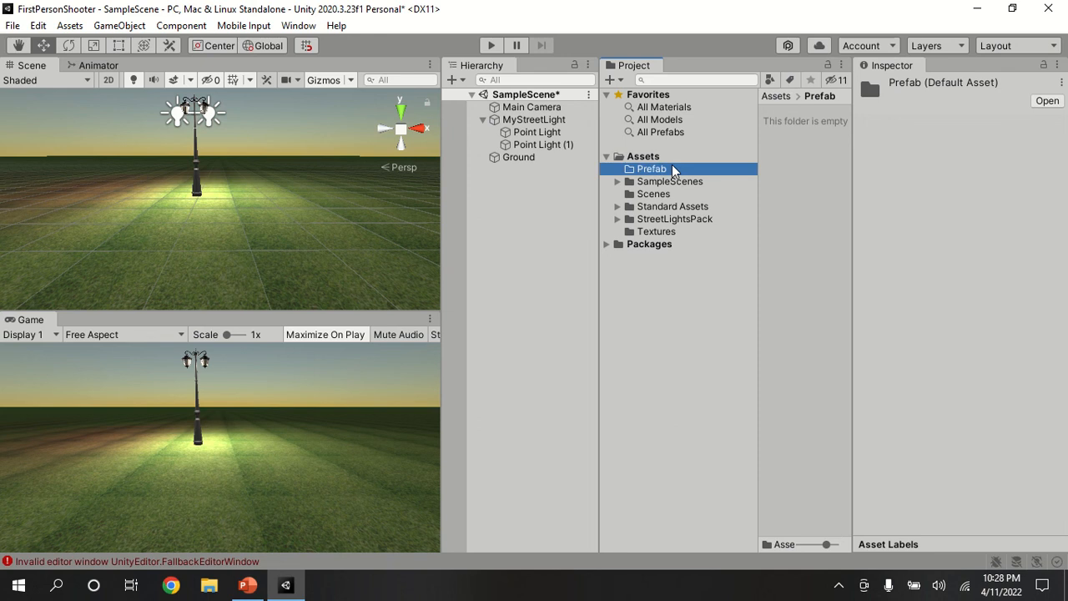
{"action": "left_click", "coordinate": [569, 124]}
{"action": "left_click_drag", "start_coordinate": [570, 123], "coordinate": [657, 176]}
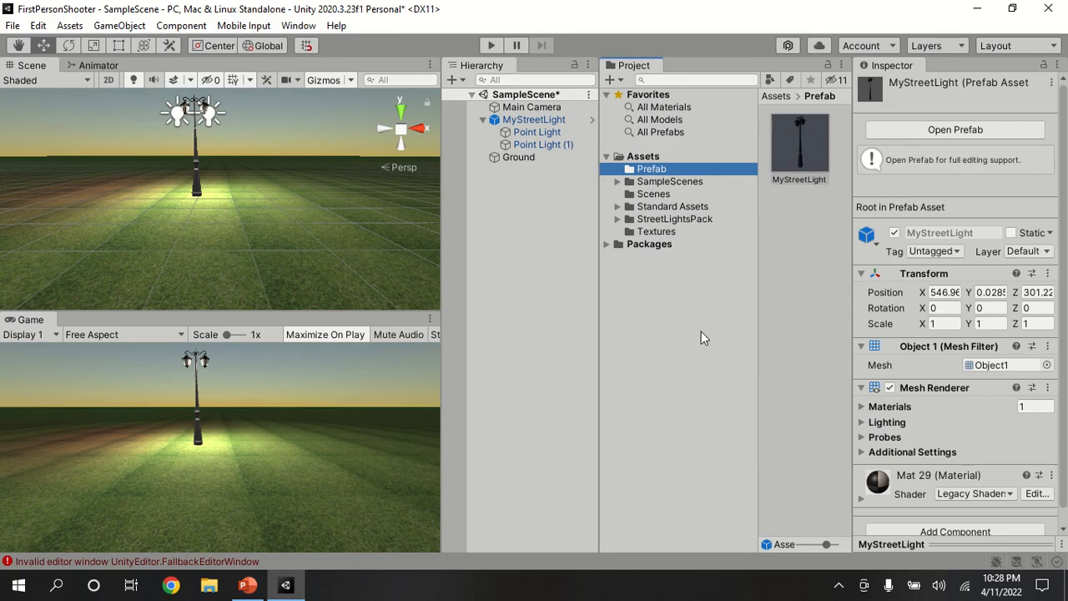
Place two MyStreetLight prefab instances on the ground, at about X 552.1, Z 300.96 and X 554.42, Z 310.75.
{"action": "left_click", "coordinate": [530, 122]}
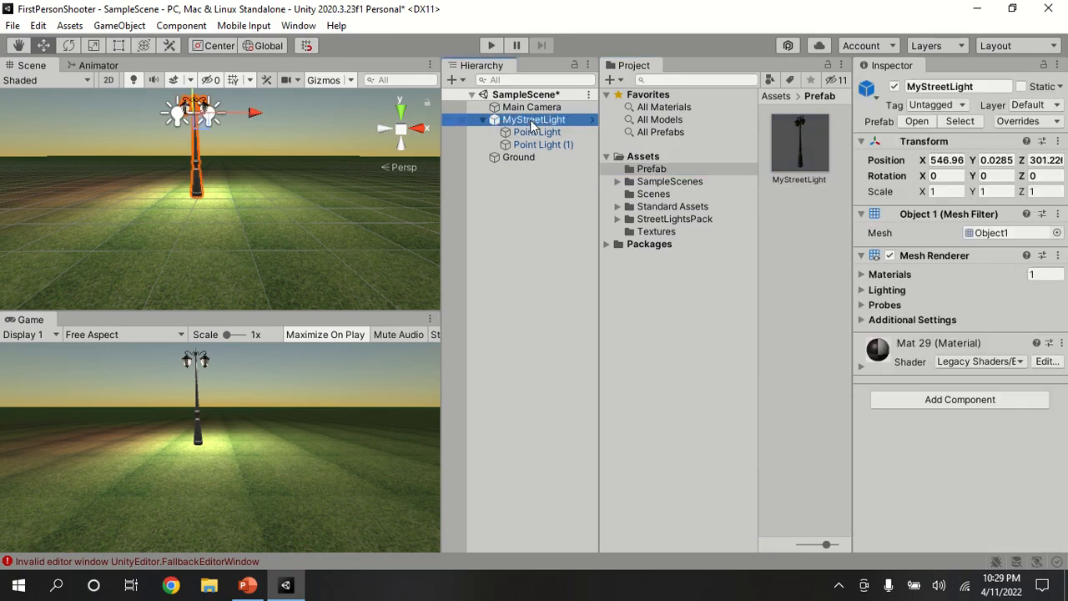
{"action": "left_click", "coordinate": [484, 121]}
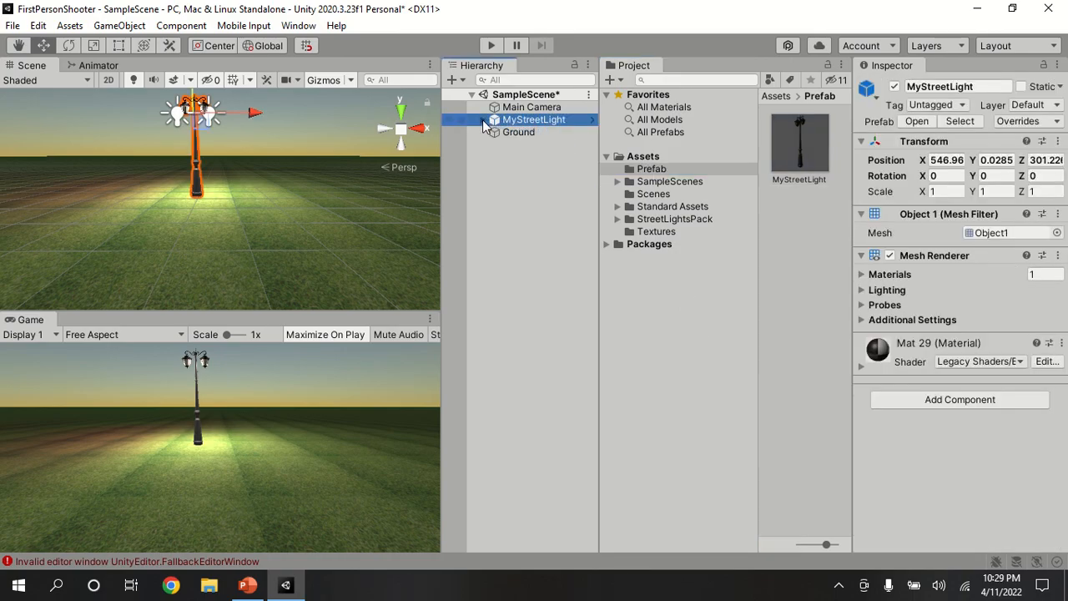
{"action": "left_click", "coordinate": [482, 119]}
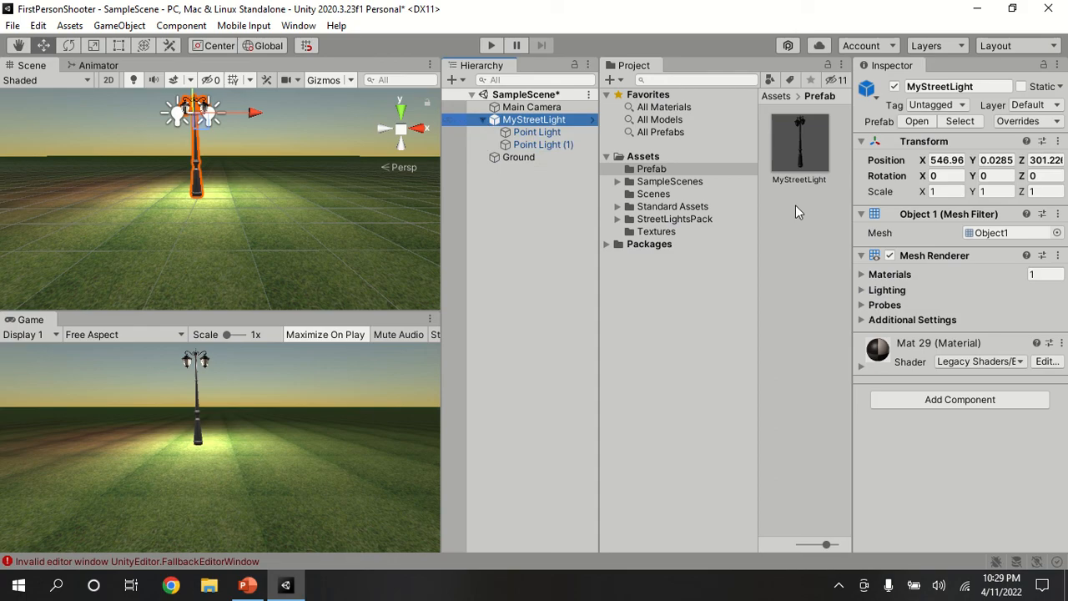
{"action": "left_click_drag", "start_coordinate": [802, 141], "coordinate": [383, 205]}
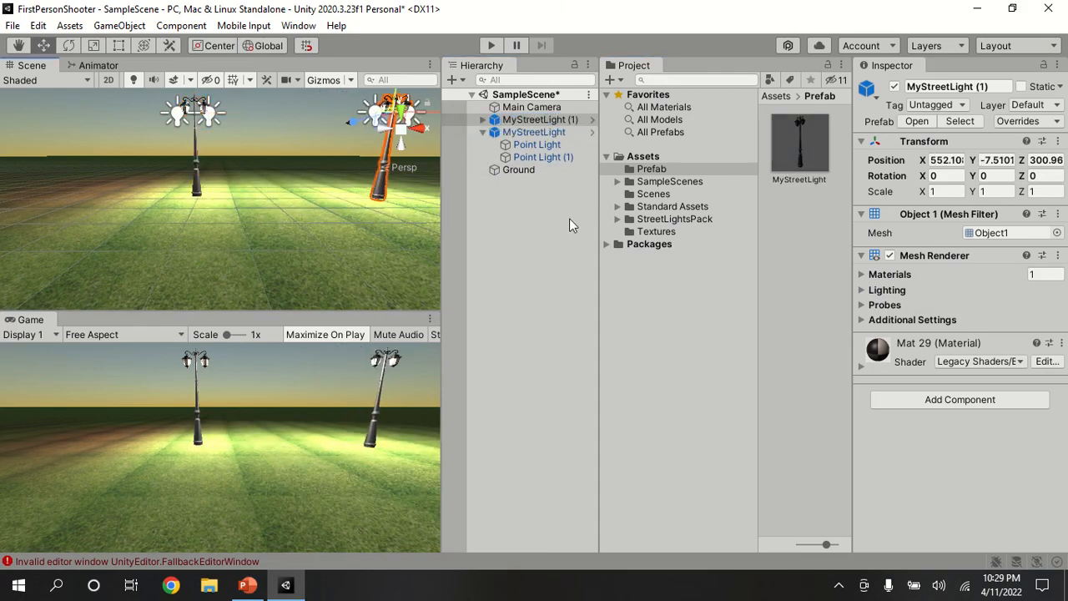
{"action": "left_click_drag", "start_coordinate": [788, 146], "coordinate": [307, 177]}
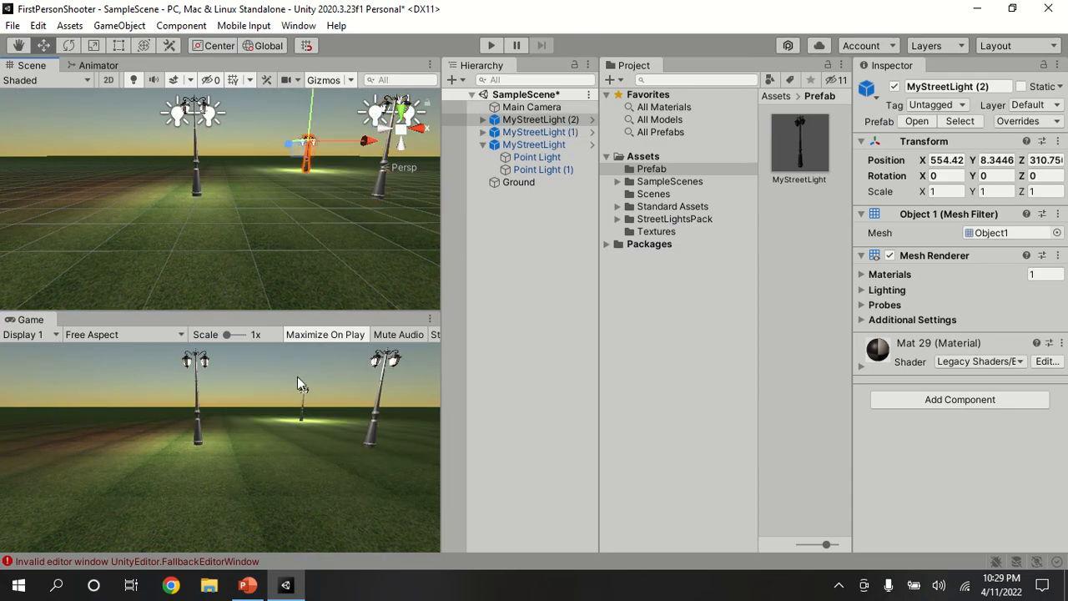
Move MyStreetLight (1) along X to the other side of the original street light, at about X 543.94.
{"action": "scroll", "coordinate": [309, 212], "scroll_direction": "down", "scroll_amount": 6}
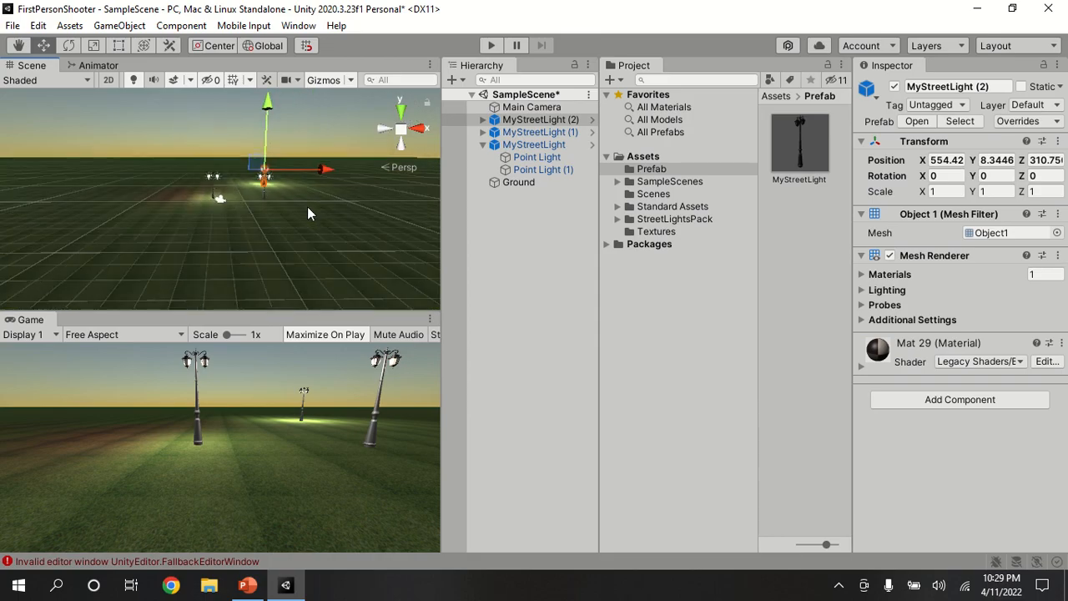
{"action": "right_click_drag", "start_coordinate": [318, 239], "coordinate": [341, 234]}
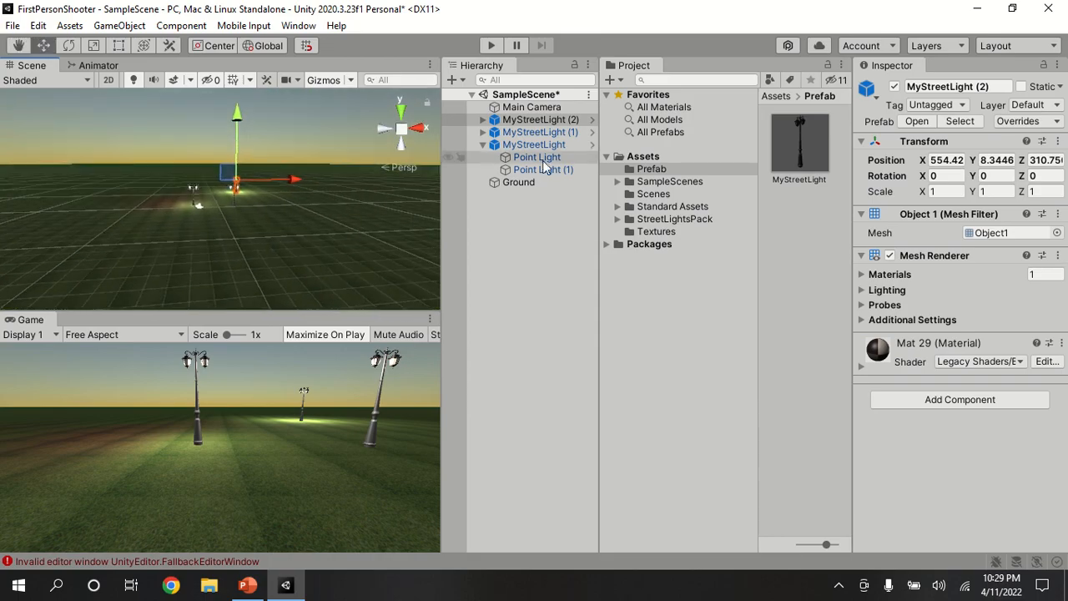
{"action": "left_click", "coordinate": [484, 145]}
{"action": "left_click", "coordinate": [533, 131]}
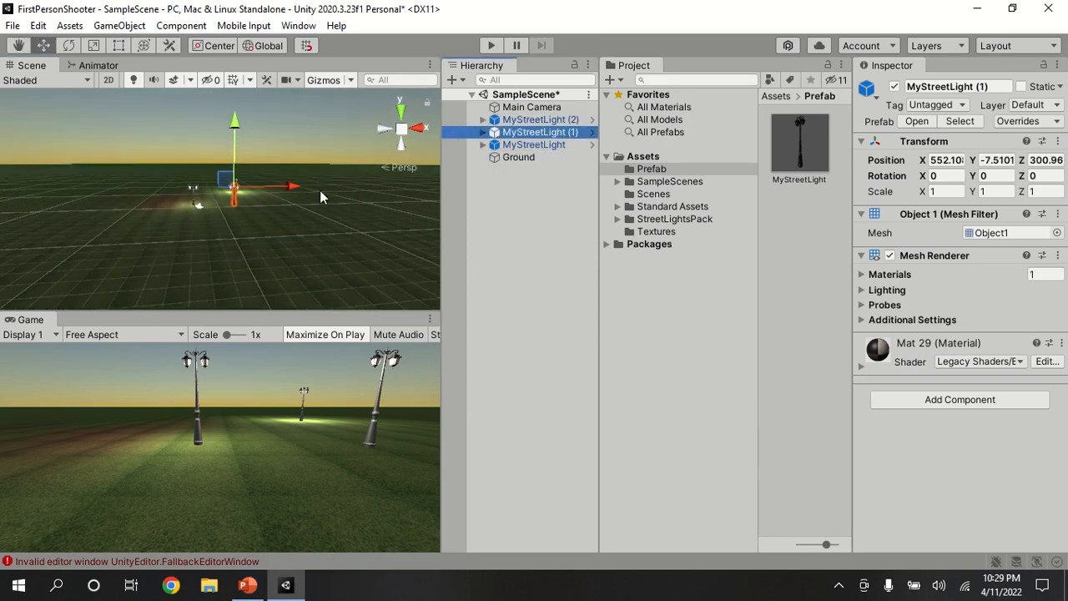
{"action": "left_click_drag", "start_coordinate": [298, 182], "coordinate": [332, 179]}
{"action": "left_click", "coordinate": [532, 134]}
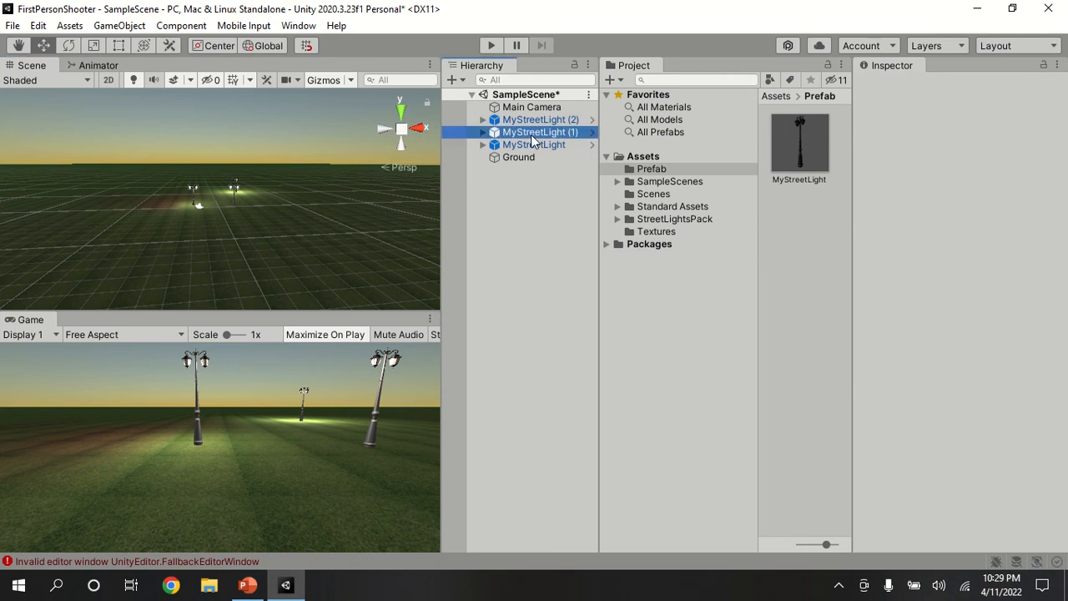
{"action": "left_click_drag", "start_coordinate": [294, 185], "coordinate": [229, 177]}
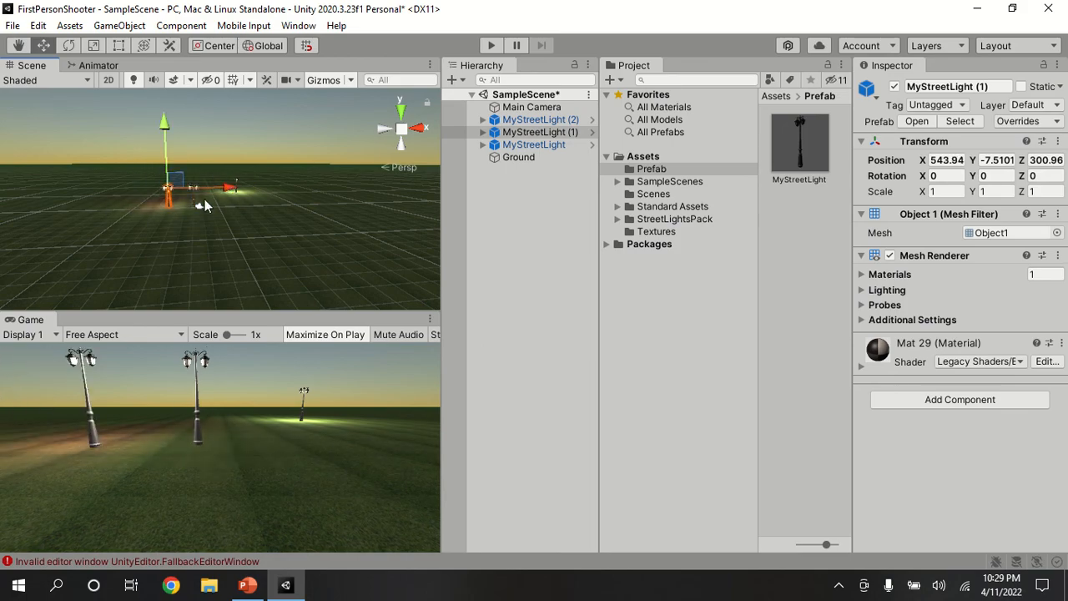
Move MyStreetLight (1) along X farther from the original street light, to about X 539.7.
{"action": "double_click", "coordinate": [494, 123]}
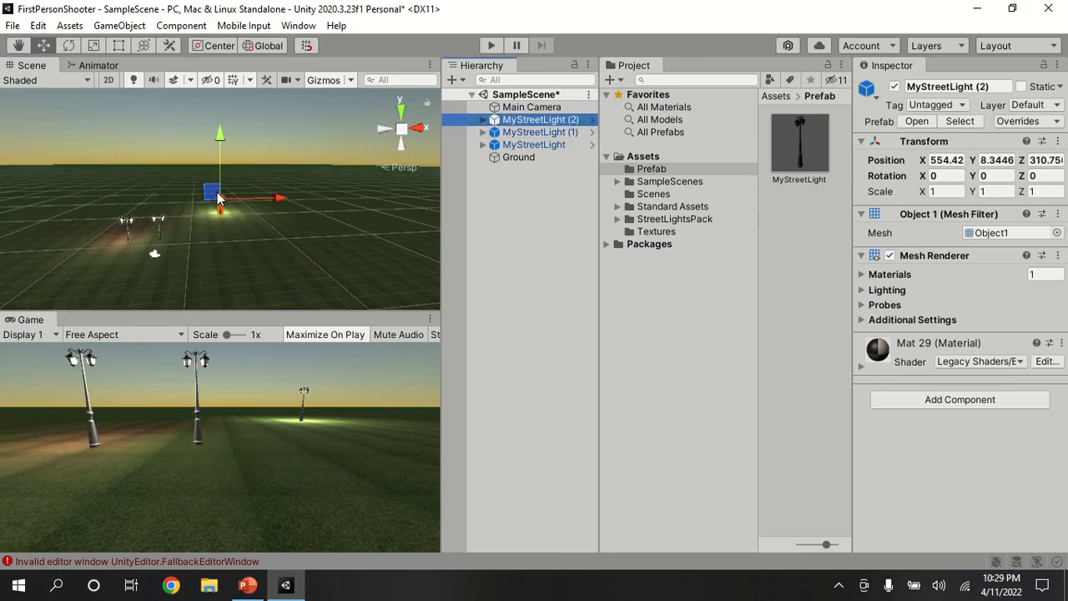
{"action": "middle_click_drag", "start_coordinate": [267, 237], "coordinate": [260, 221]}
{"action": "right_click_drag", "start_coordinate": [310, 240], "coordinate": [303, 251]}
{"action": "scroll", "coordinate": [283, 231], "scroll_direction": "up", "scroll_amount": 6}
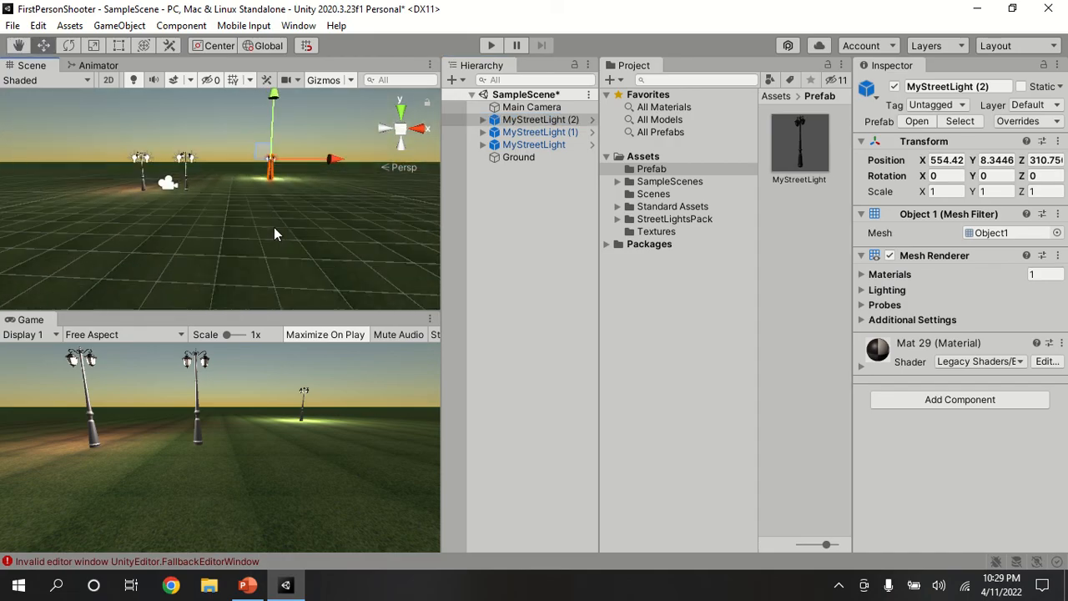
{"action": "scroll", "coordinate": [302, 234], "scroll_direction": "up", "scroll_amount": 5}
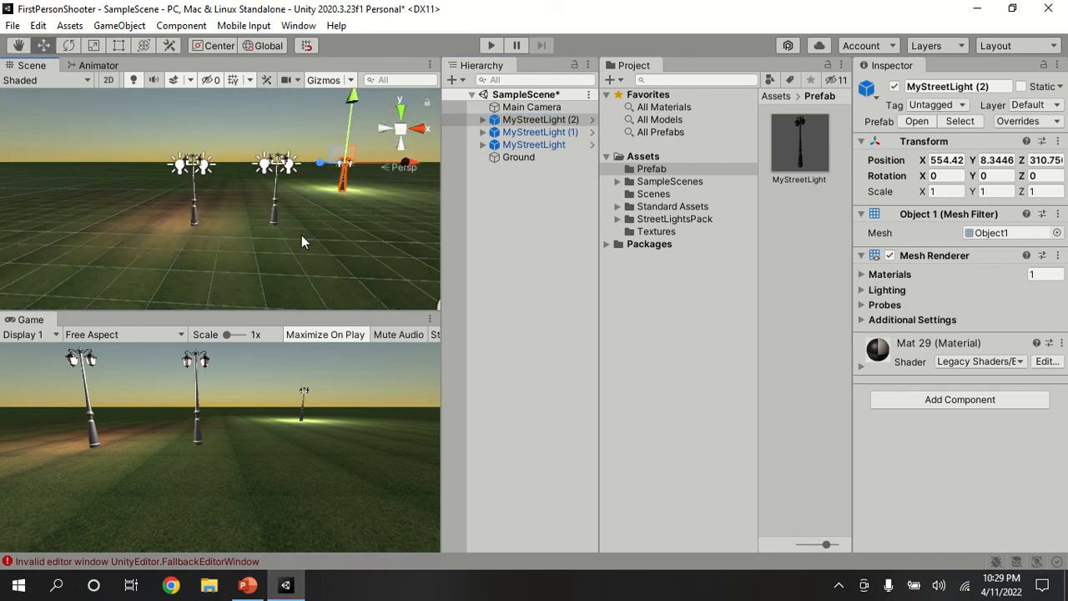
{"action": "scroll", "coordinate": [301, 234], "scroll_direction": "down", "scroll_amount": 8}
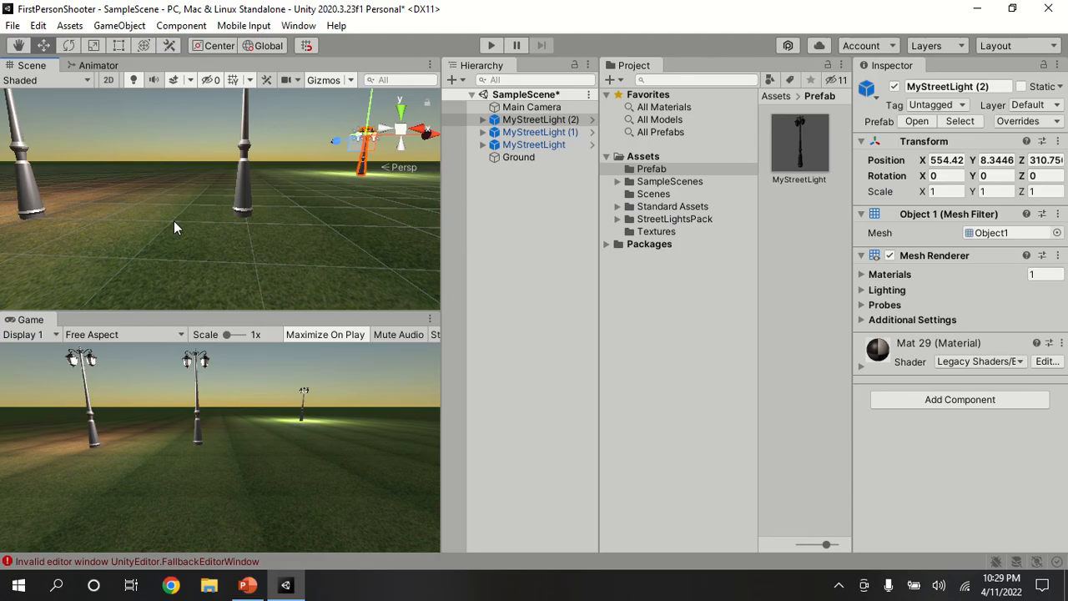
{"action": "left_click", "coordinate": [147, 193]}
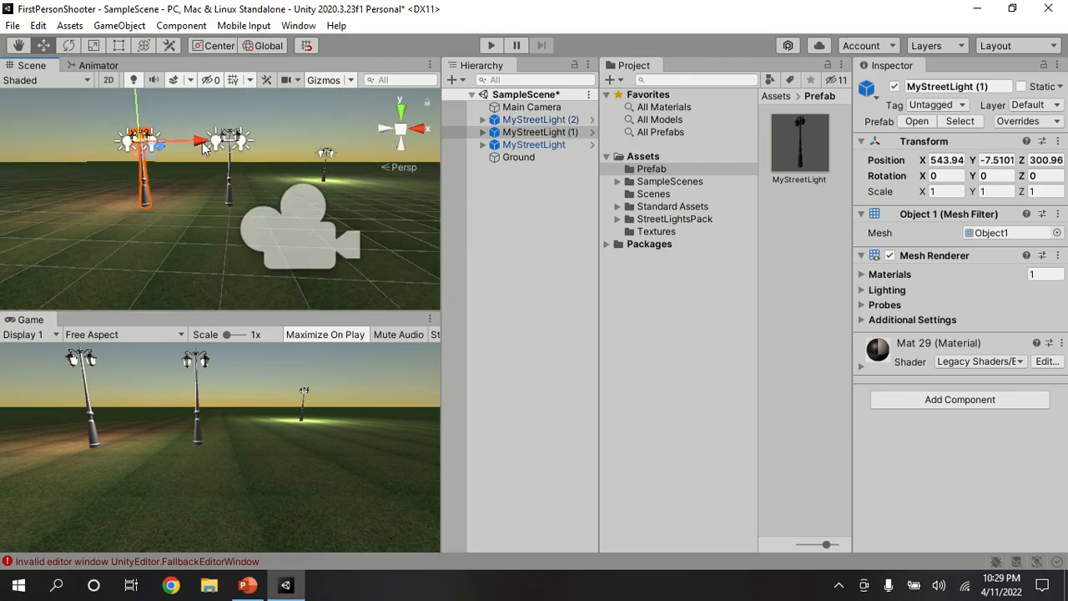
{"action": "left_click_drag", "start_coordinate": [190, 142], "coordinate": [81, 134]}
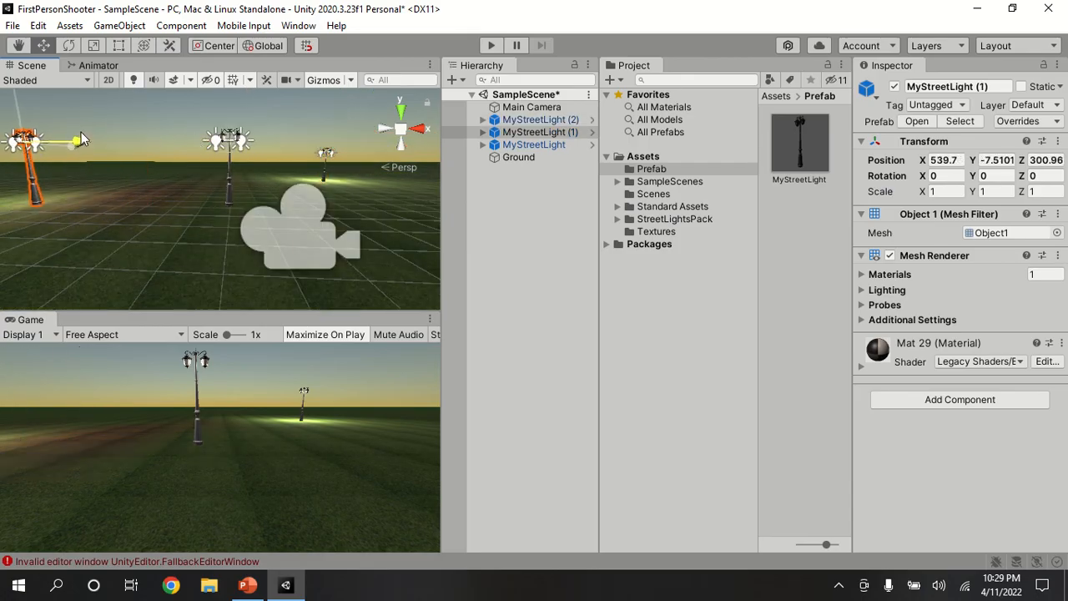
Move the original MyStreetLight along X toward MyStreetLight (1), to about X 545.96.
{"action": "left_click", "coordinate": [229, 165]}
{"action": "left_click_drag", "start_coordinate": [276, 140], "coordinate": [238, 179]}
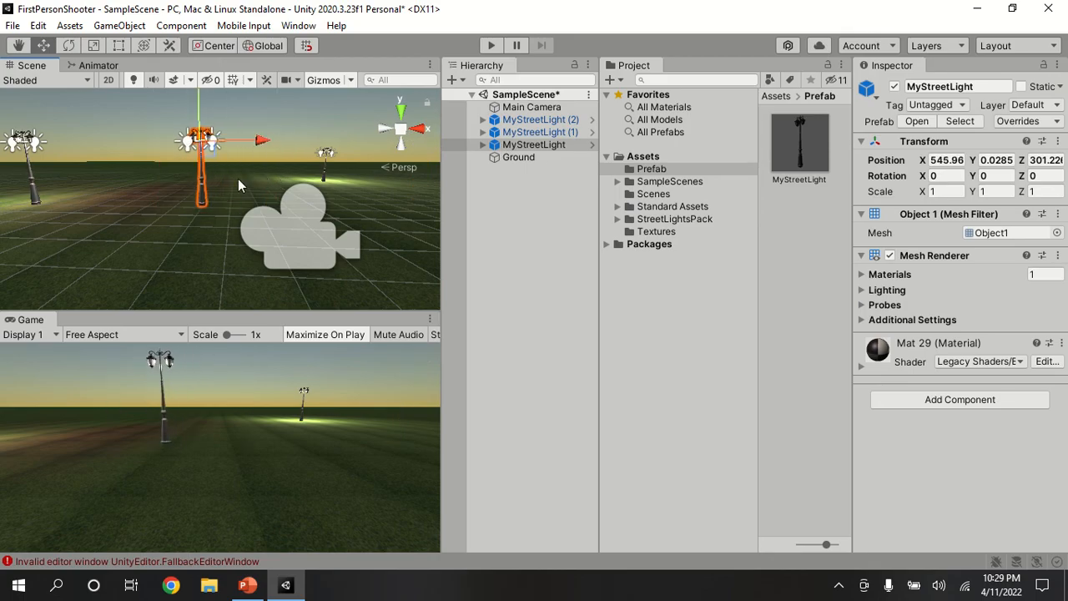
{"action": "scroll", "coordinate": [226, 185], "scroll_direction": "down", "scroll_amount": 5}
{"action": "scroll", "coordinate": [224, 184], "scroll_direction": "down", "scroll_amount": 2}
Delete all three MyStreetLight instances from the scene.
{"action": "left_click", "coordinate": [521, 191]}
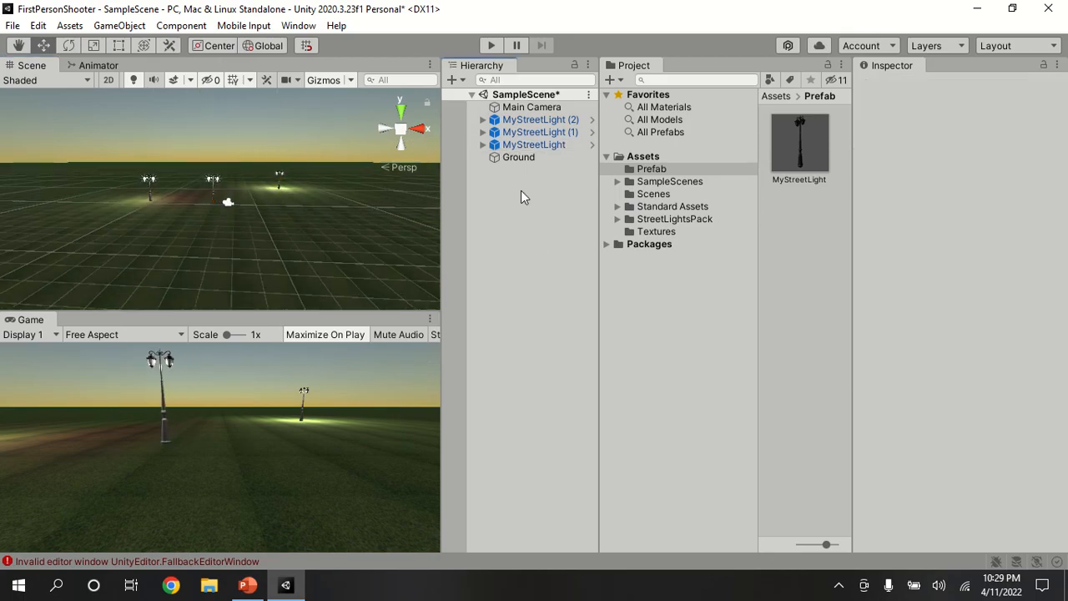
{"action": "left_click", "coordinate": [522, 122]}
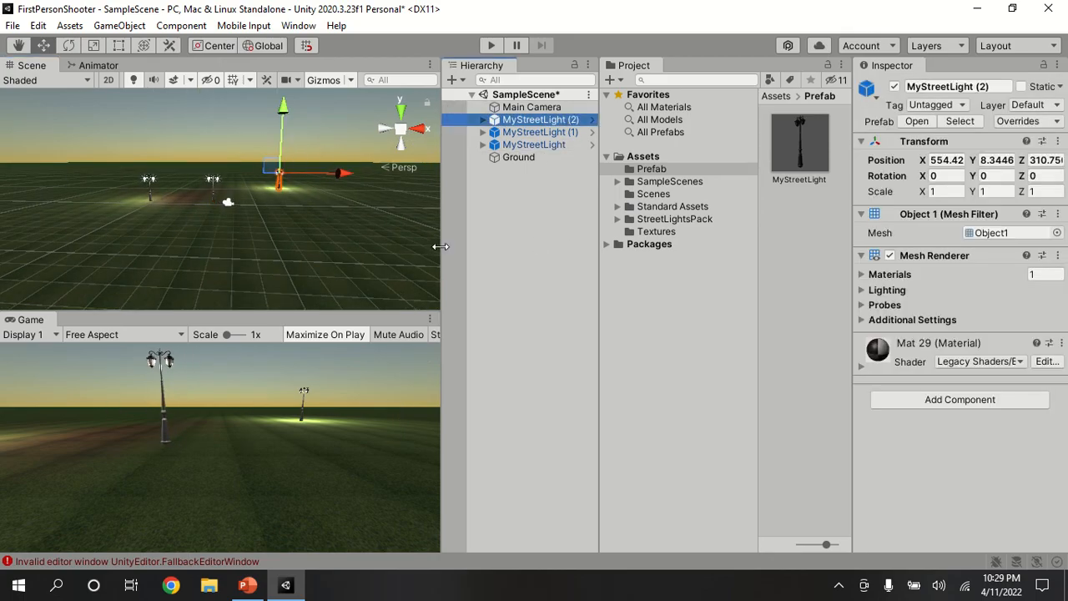
{"action": "left_click", "coordinate": [214, 182]}
{"action": "left_click", "coordinate": [231, 208]}
{"action": "left_click", "coordinate": [515, 256]}
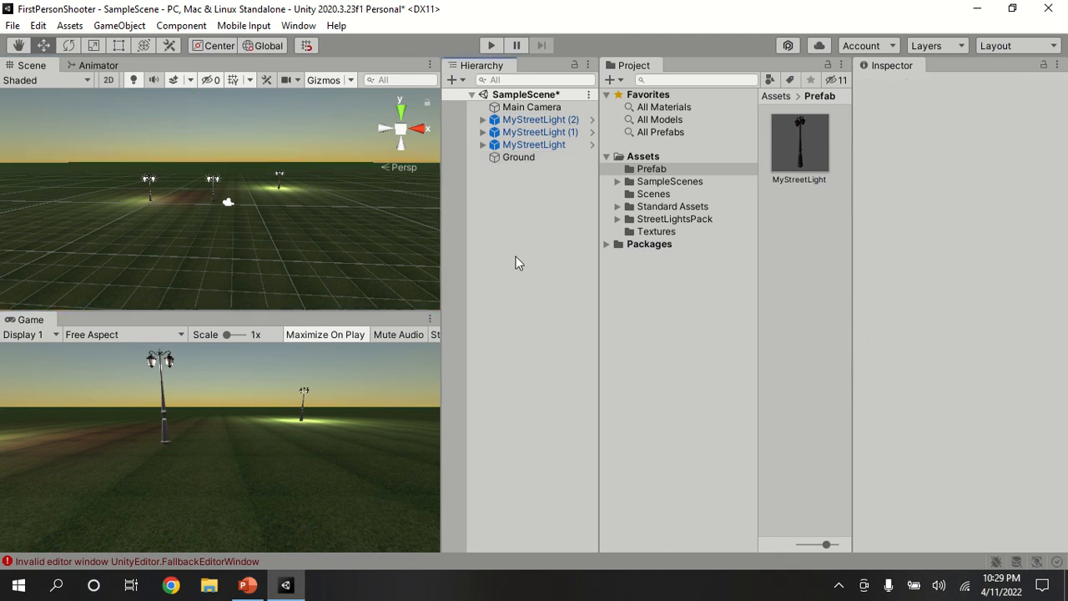
{"action": "left_click", "coordinate": [555, 145]}
{"action": "key", "text": "Delete"}
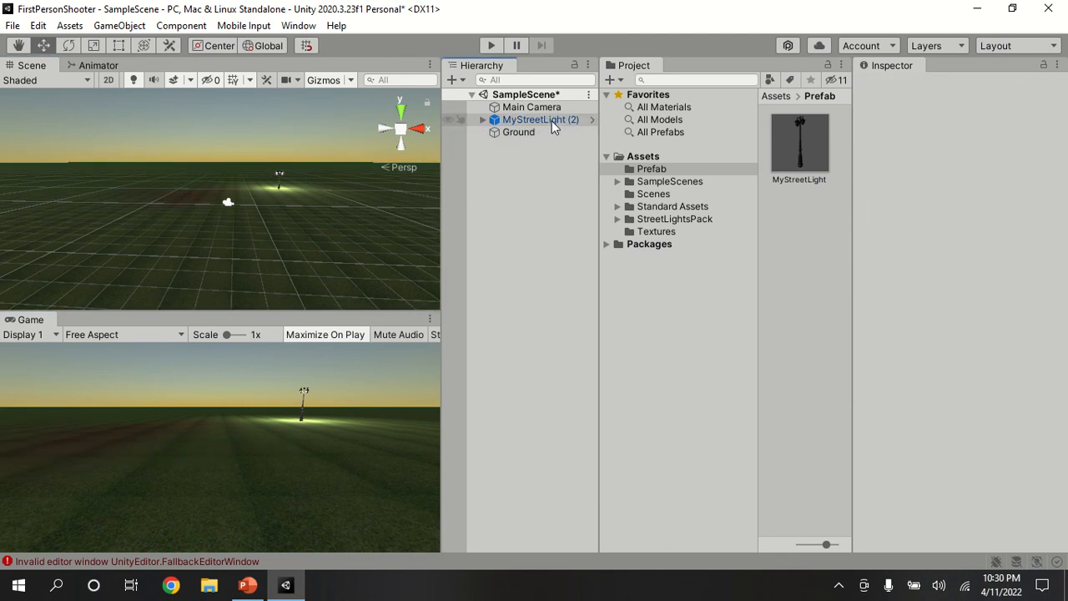
{"action": "double_click", "coordinate": [551, 121]}
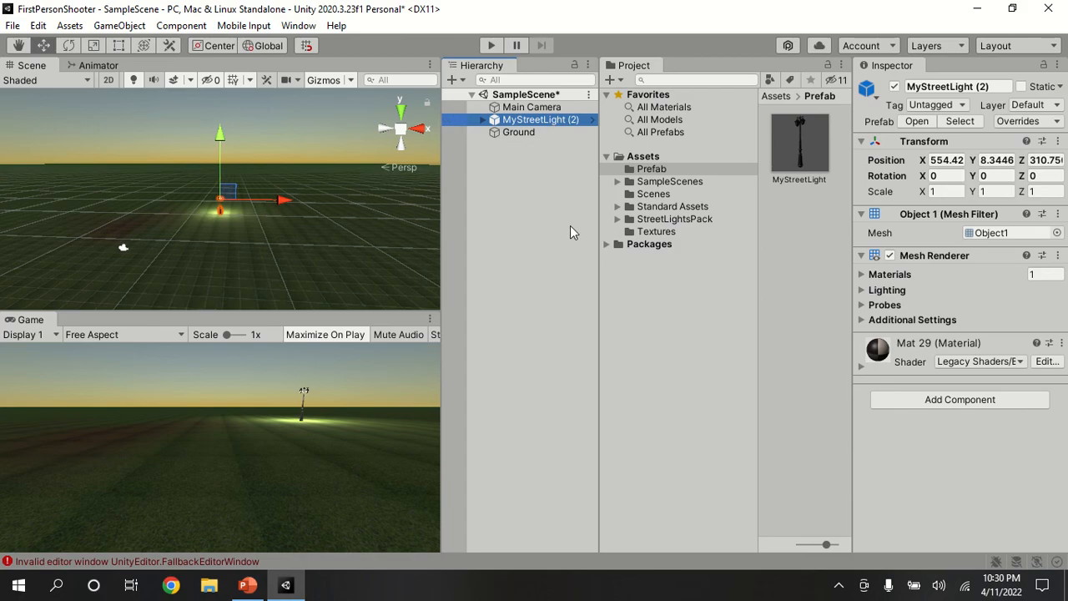
{"action": "key", "text": "Delete"}
Place three MyStreetLight prefab instances on the ground, the first at about X 574.19, Z 314.09 and the last at about X 547.04, Z 300.61.
{"action": "left_click_drag", "start_coordinate": [794, 138], "coordinate": [340, 215]}
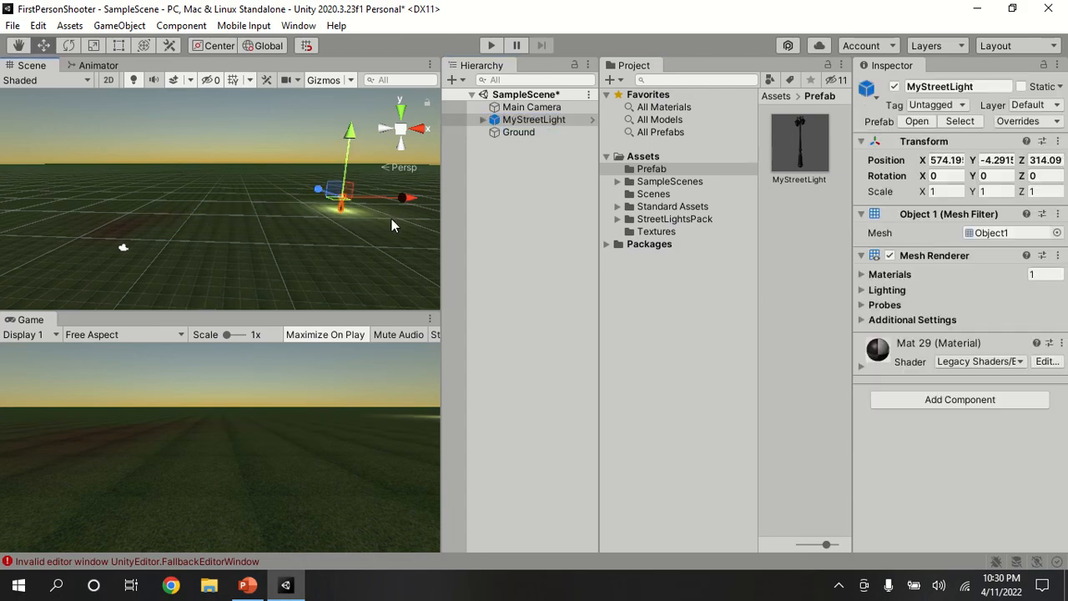
{"action": "left_click_drag", "start_coordinate": [802, 142], "coordinate": [242, 242]}
{"action": "left_click_drag", "start_coordinate": [808, 146], "coordinate": [146, 244]}
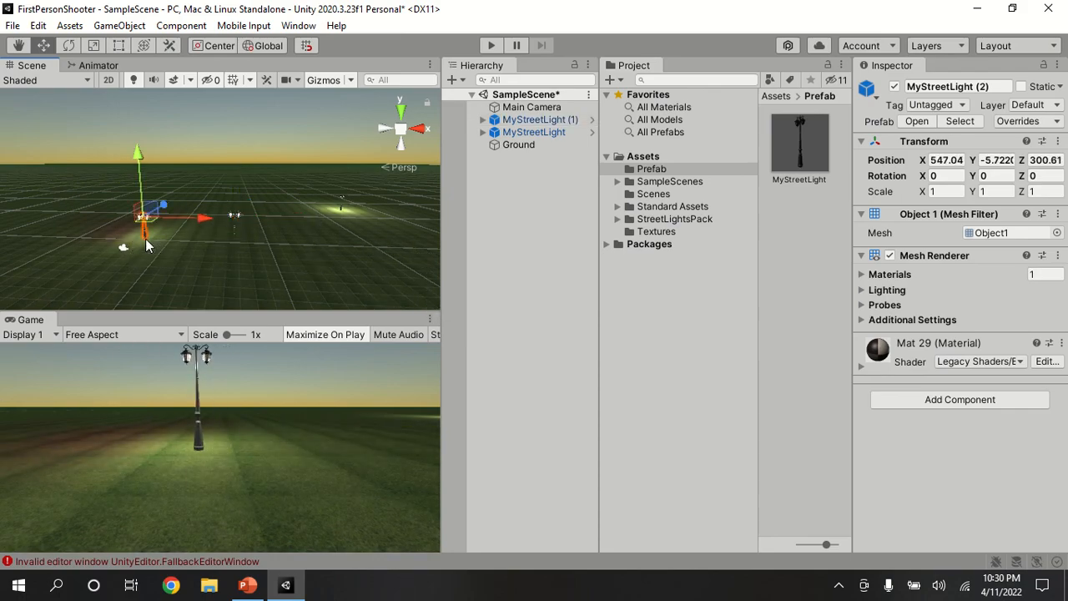
{"action": "scroll", "coordinate": [247, 242], "scroll_direction": "up", "scroll_amount": 5}
{"action": "middle_click_drag", "start_coordinate": [241, 252], "coordinate": [309, 211]}
{"action": "right_click_drag", "start_coordinate": [260, 241], "coordinate": [290, 237]}
{"action": "scroll", "coordinate": [270, 243], "scroll_direction": "up", "scroll_amount": 3}
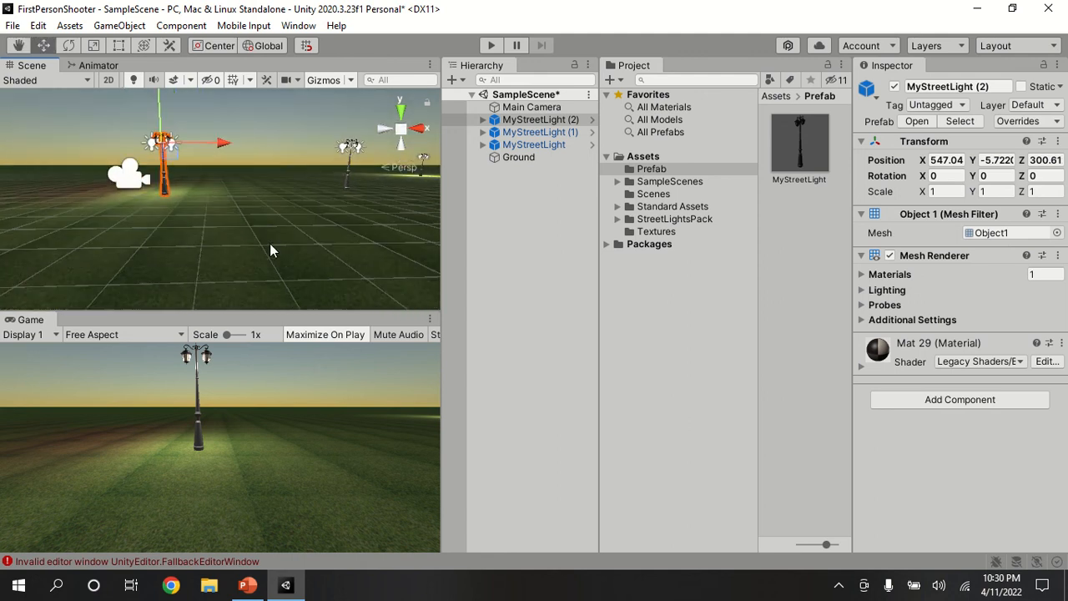
Delete the middle street light, MyStreetLight (1), from the scene.
{"action": "right_click_drag", "start_coordinate": [390, 245], "coordinate": [193, 250]}
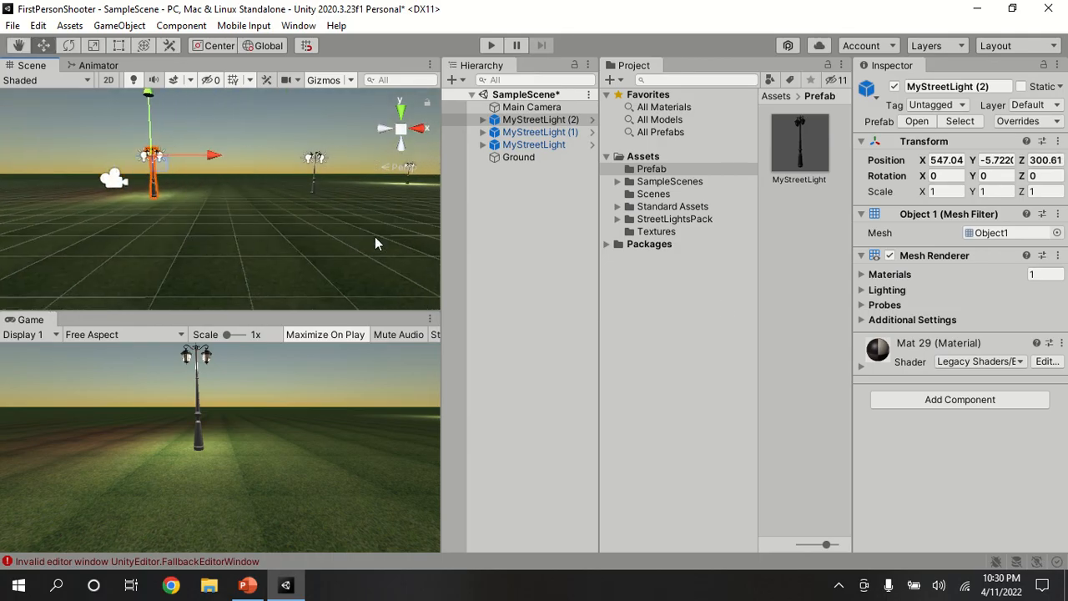
{"action": "right_click_drag", "start_coordinate": [376, 242], "coordinate": [293, 181]}
{"action": "left_click", "coordinate": [285, 181]}
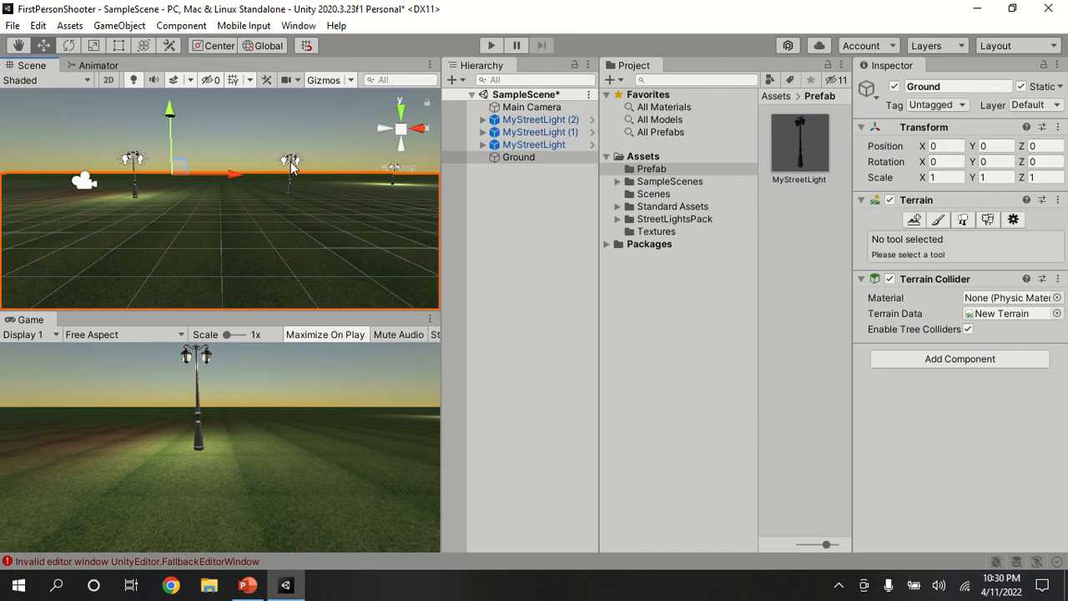
{"action": "left_click", "coordinate": [291, 162]}
{"action": "key", "text": "Delete"}
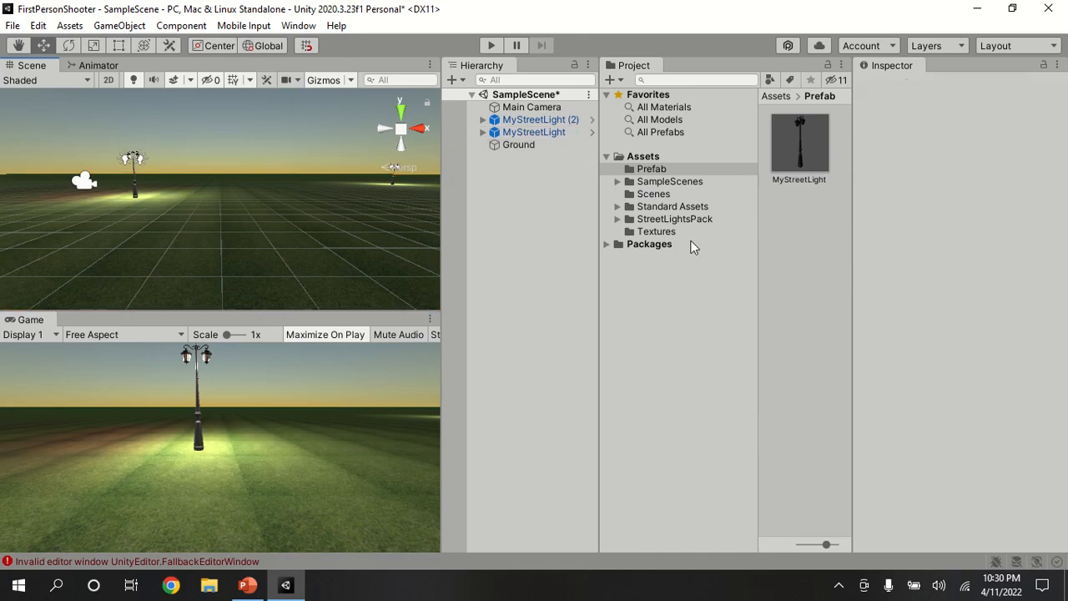
Move the far MyStreetLight along X closer to the other street light, to about X 562.11.
{"action": "left_click", "coordinate": [392, 179]}
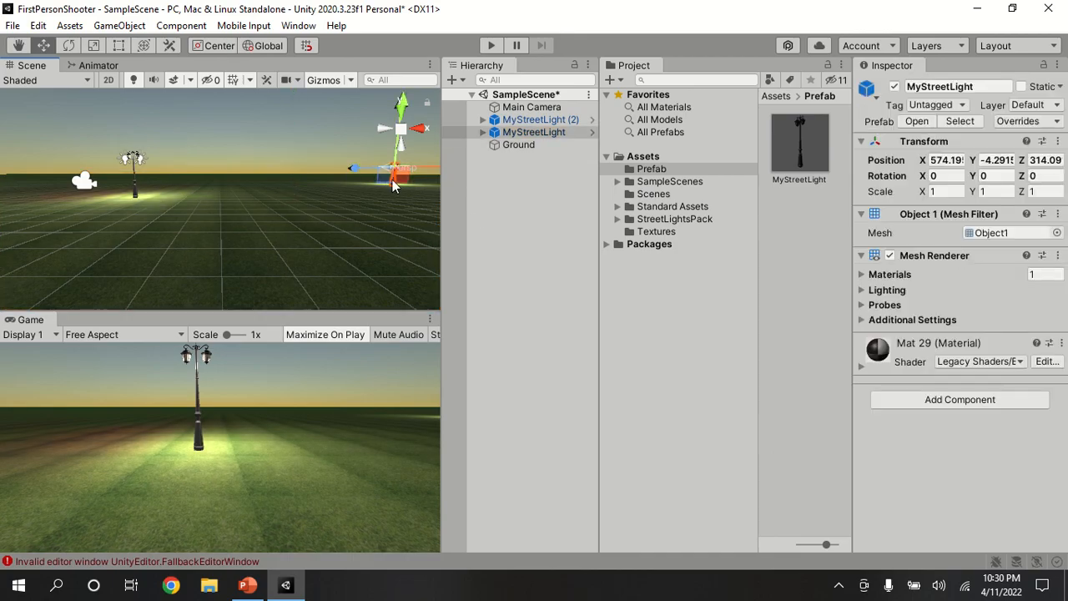
{"action": "left_click_drag", "start_coordinate": [430, 168], "coordinate": [334, 170]}
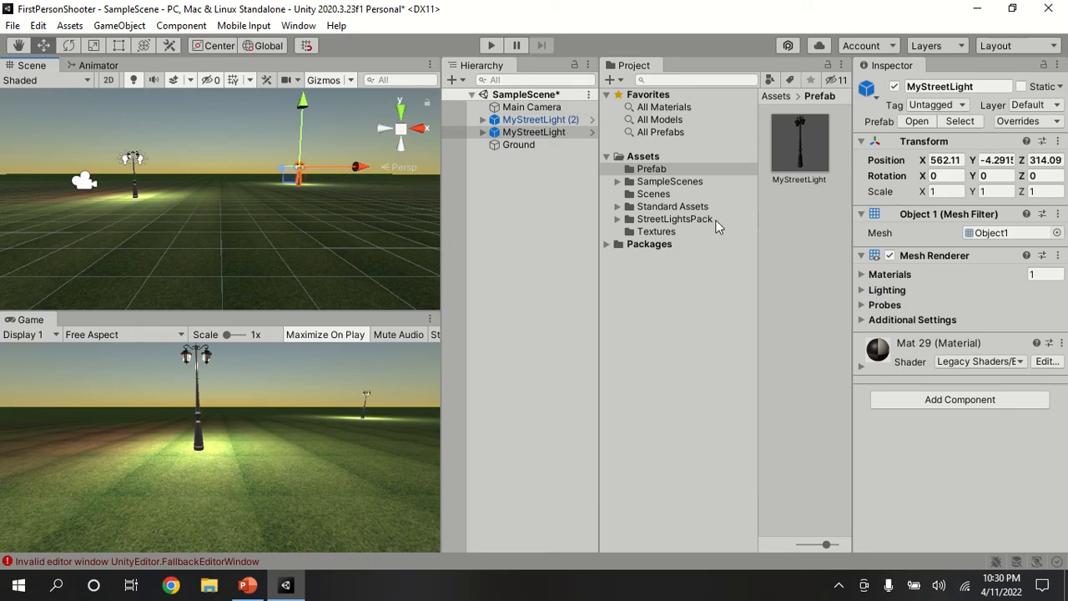
{"action": "left_click", "coordinate": [529, 209]}
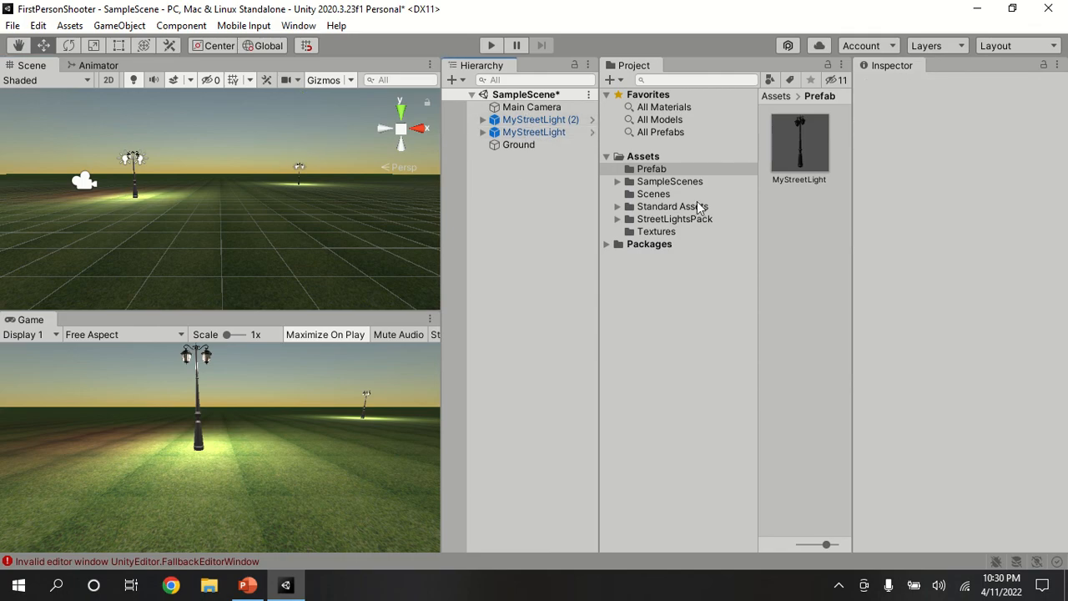
Open the MyStreetLight prefab from the Prefab folder, set its Y scale to 2, and return to the scene.
{"action": "left_click", "coordinate": [662, 170]}
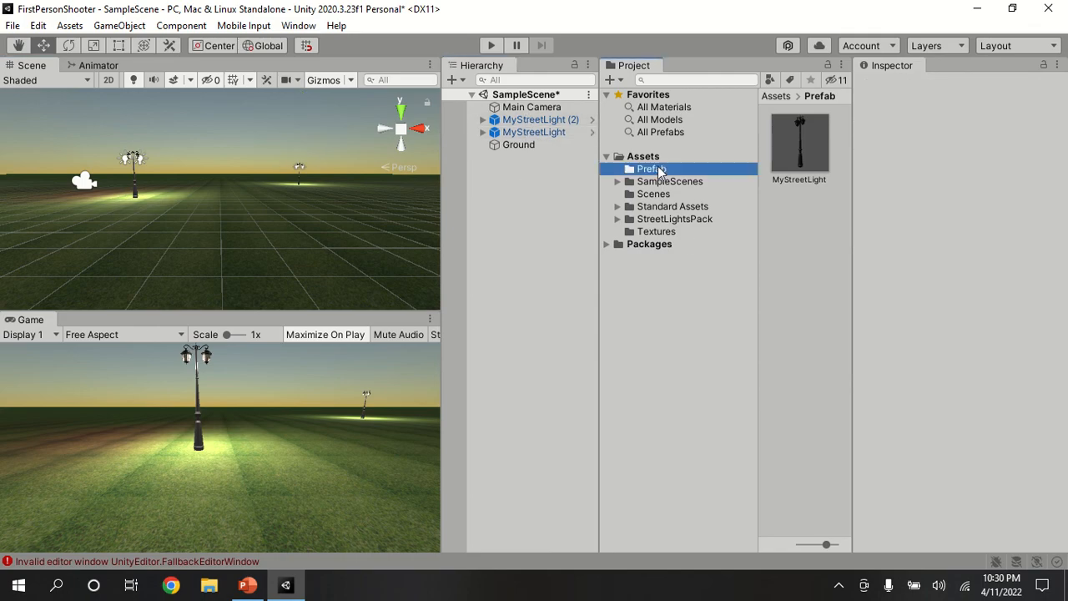
{"action": "double_click", "coordinate": [810, 150]}
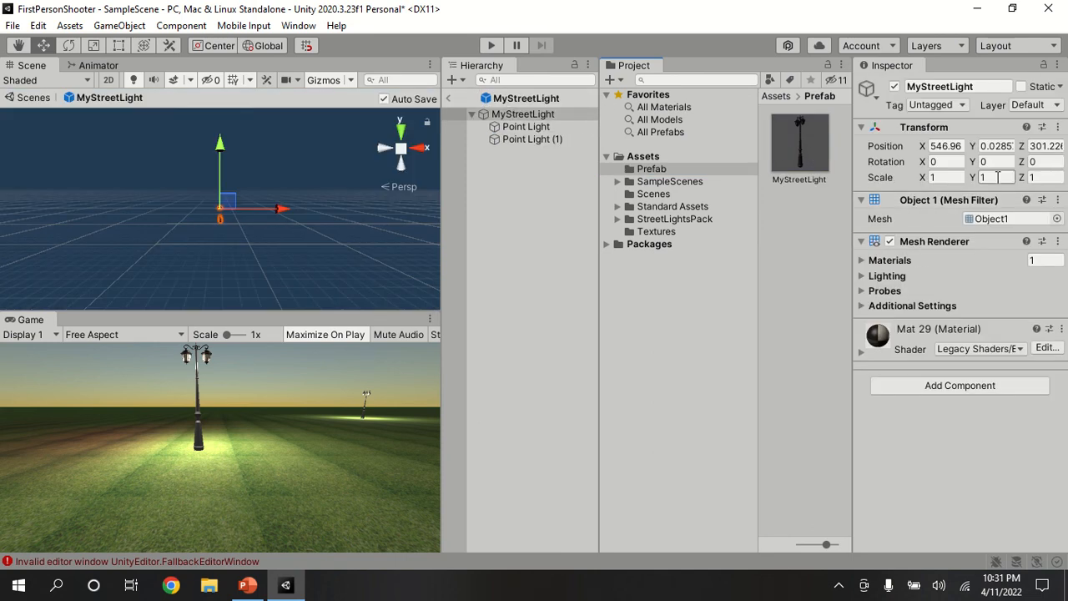
{"action": "left_click", "coordinate": [997, 177]}
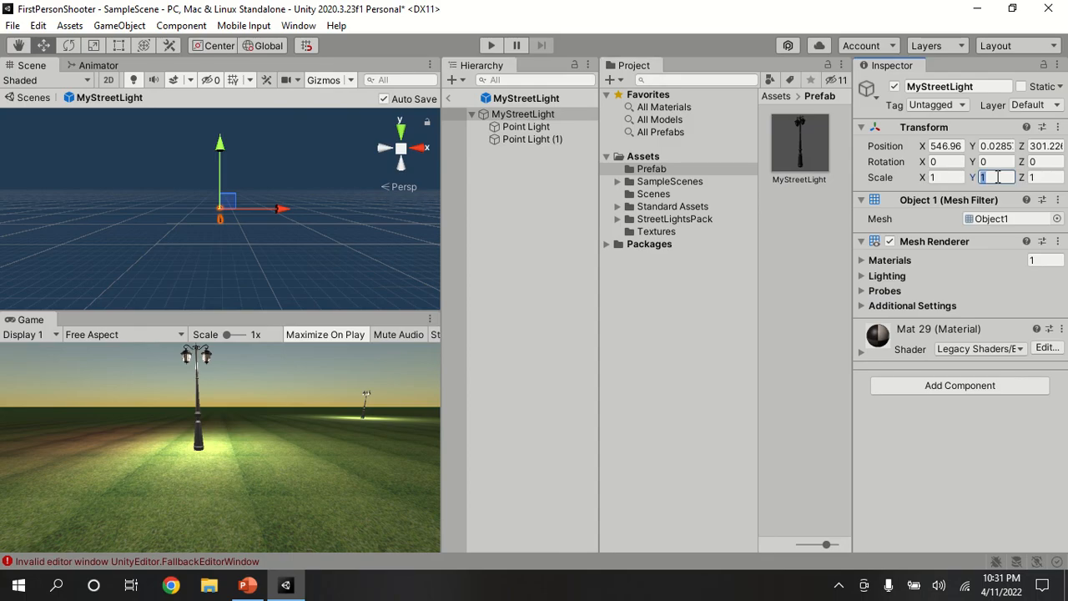
{"action": "type", "text": "2"}
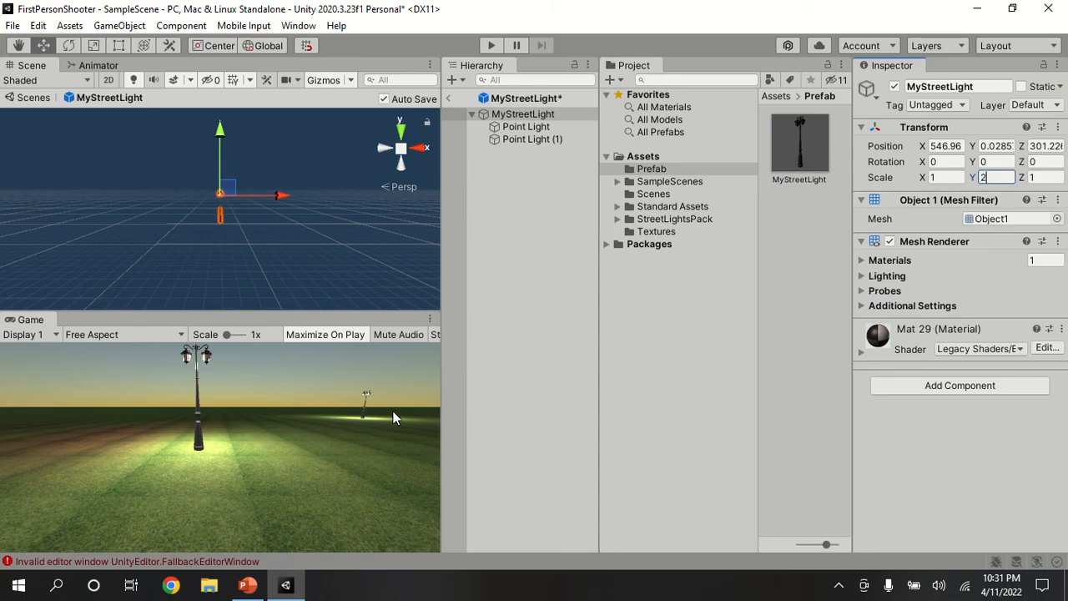
{"action": "left_click", "coordinate": [403, 278]}
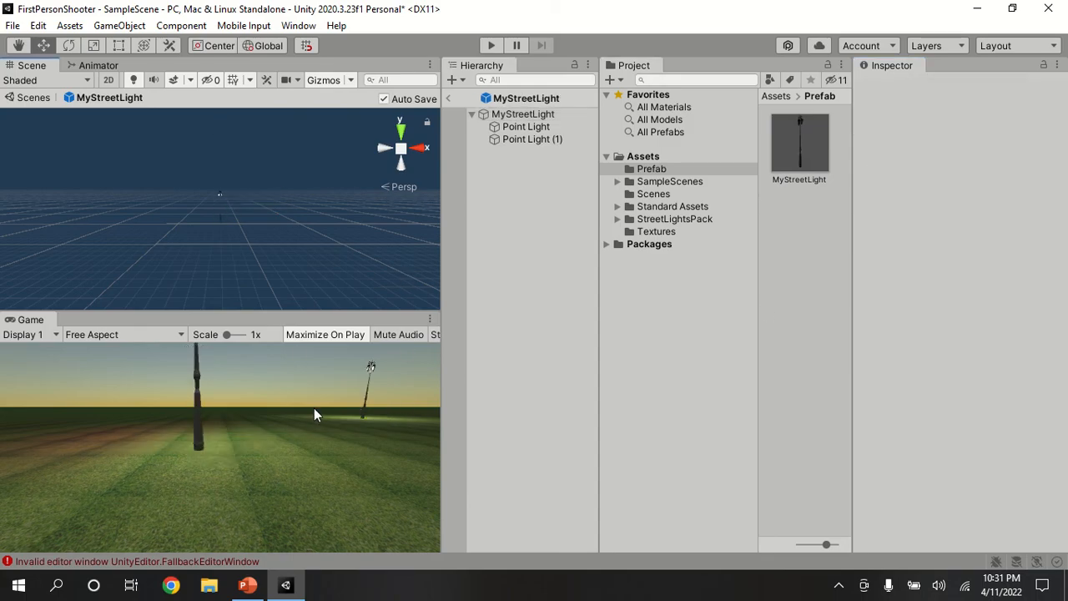
{"action": "left_click", "coordinate": [450, 98]}
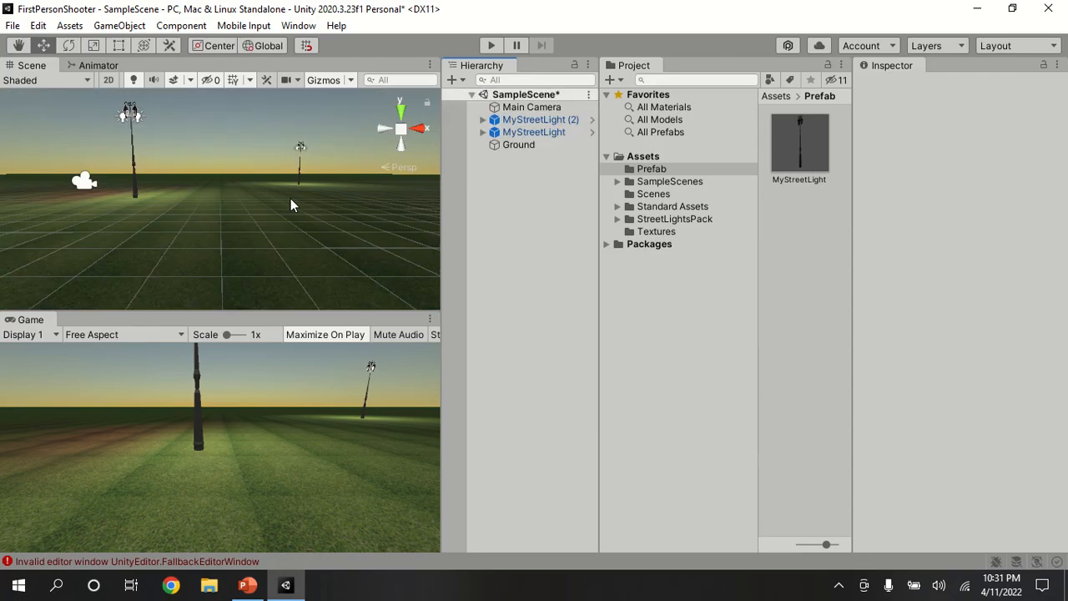
Set the MyStreetLight prefab's X scale to 2 in prefab editing and return to the scene.
{"action": "double_click", "coordinate": [801, 167]}
{"action": "left_click", "coordinate": [957, 178]}
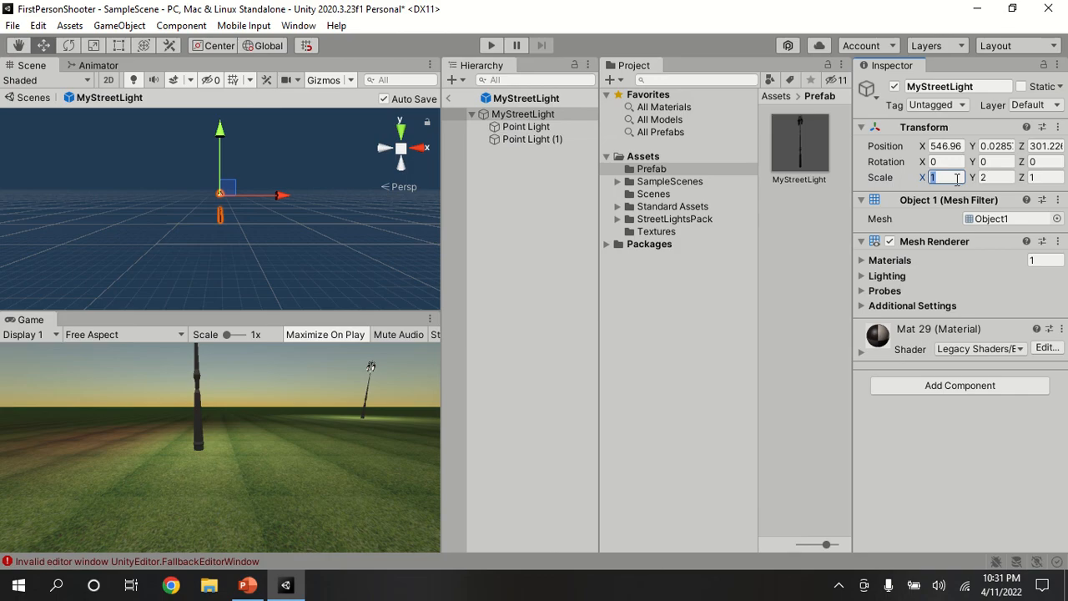
{"action": "type", "text": "2"}
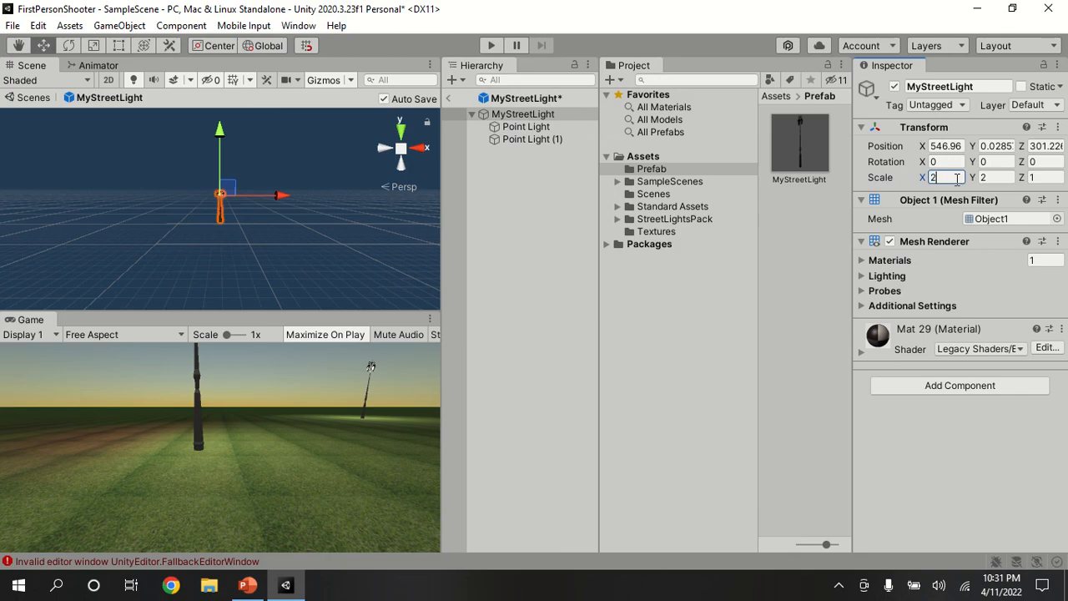
{"action": "left_click", "coordinate": [555, 284]}
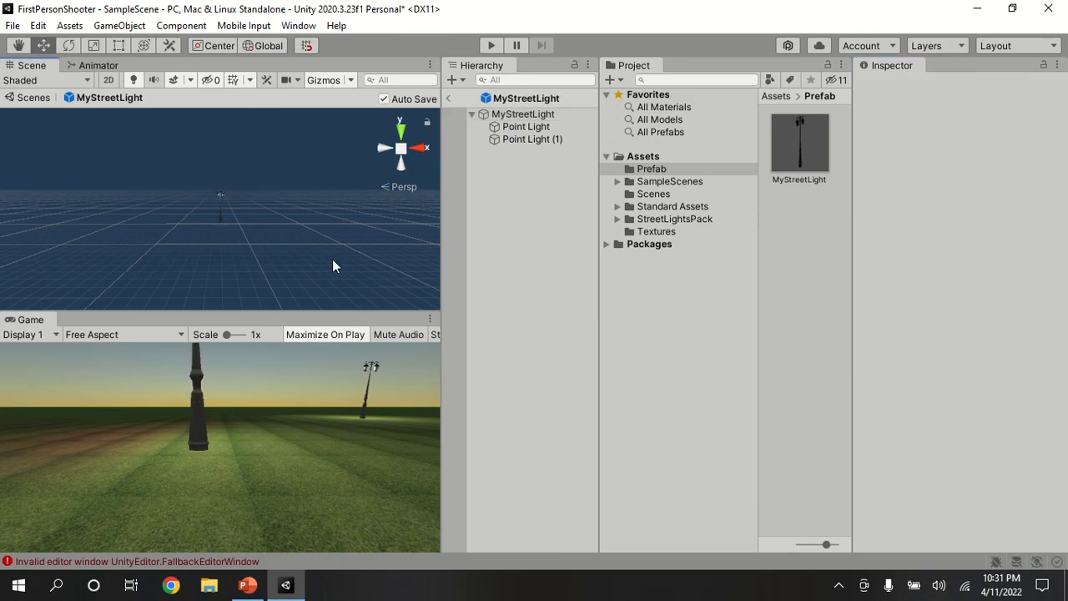
{"action": "left_click", "coordinate": [449, 98]}
{"action": "left_click", "coordinate": [355, 219]}
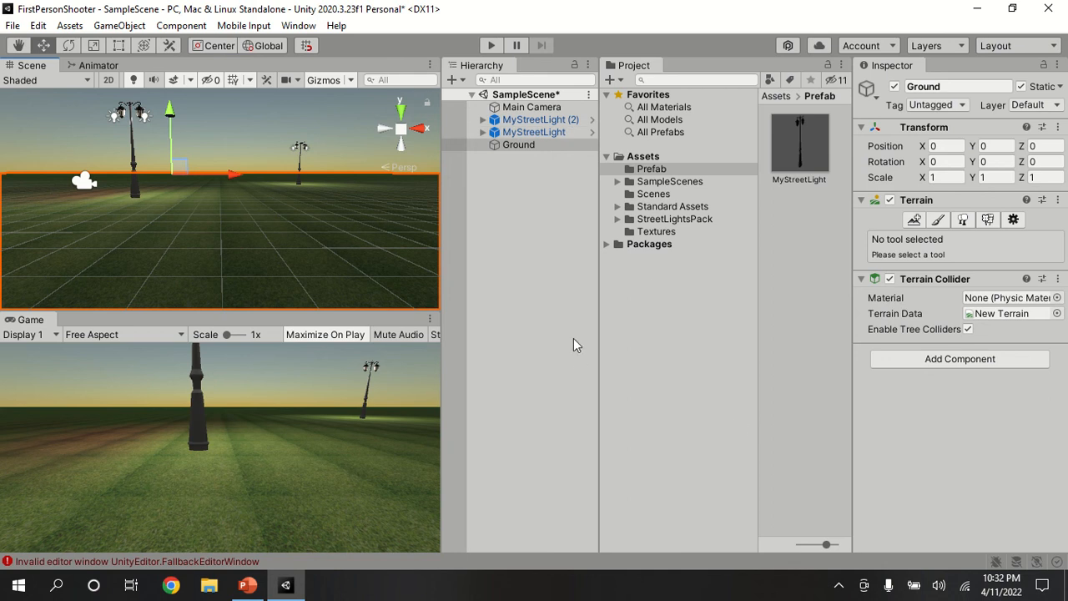
Reset the MyStreetLight prefab's X and Y scale to 1 in prefab editing and return to the scene.
{"action": "double_click", "coordinate": [825, 146]}
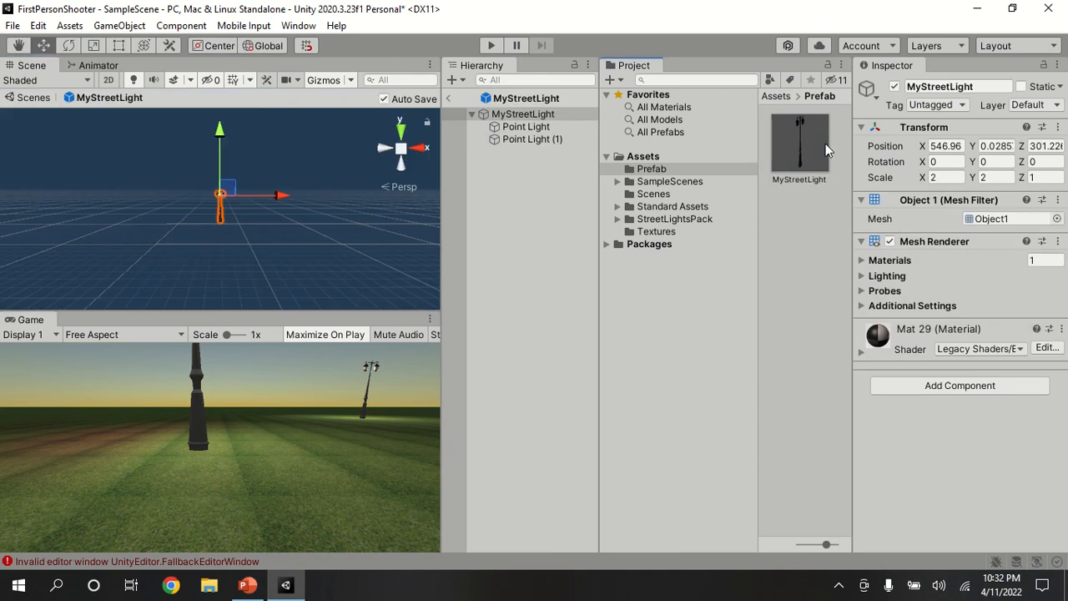
{"action": "left_click", "coordinate": [955, 177]}
{"action": "type", "text": "1"}
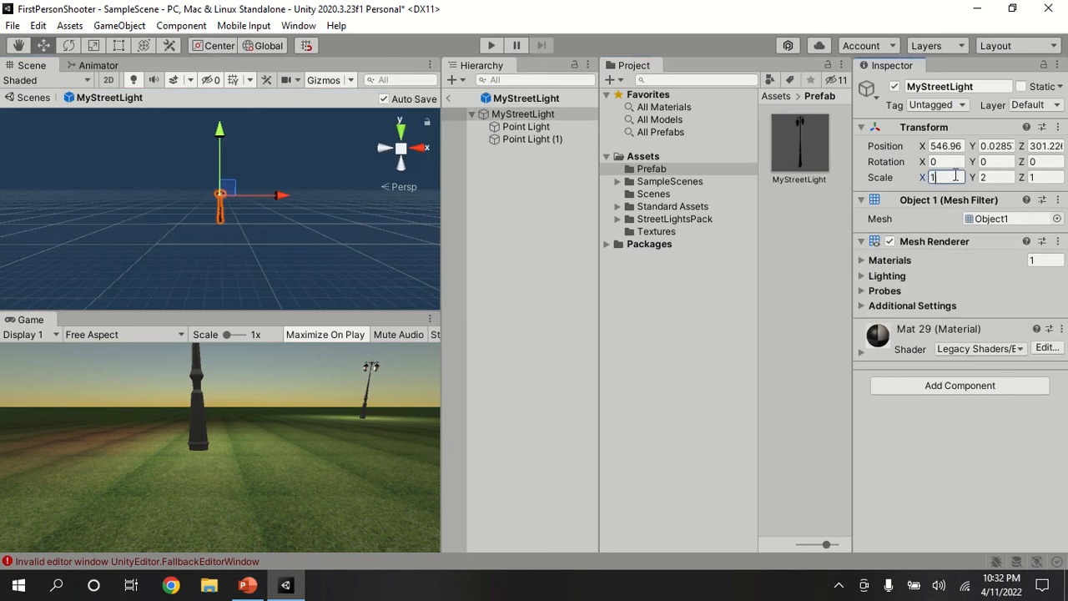
{"action": "key", "text": "Tab"}
{"action": "type", "text": "1"}
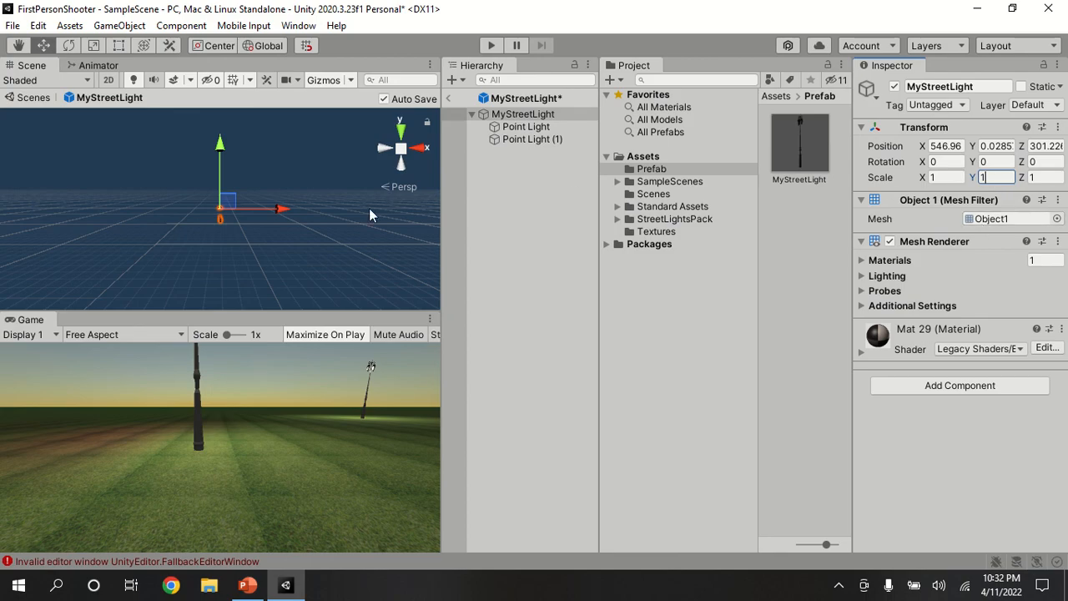
{"action": "left_click", "coordinate": [448, 97]}
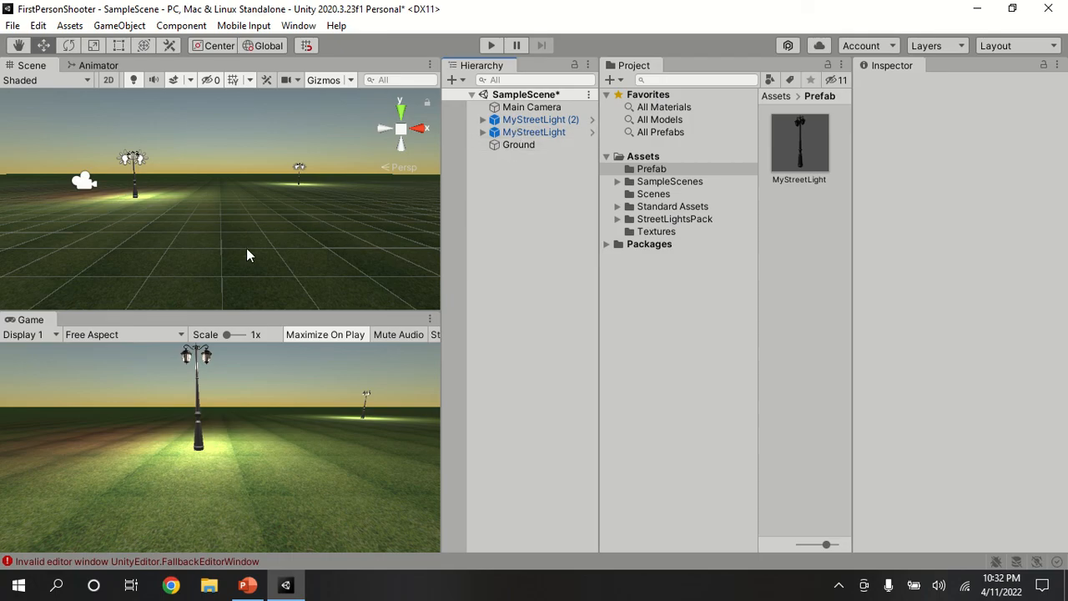
{"action": "scroll", "coordinate": [247, 251], "scroll_direction": "up", "scroll_amount": 5}
{"action": "middle_click_drag", "start_coordinate": [250, 227], "coordinate": [253, 228]}
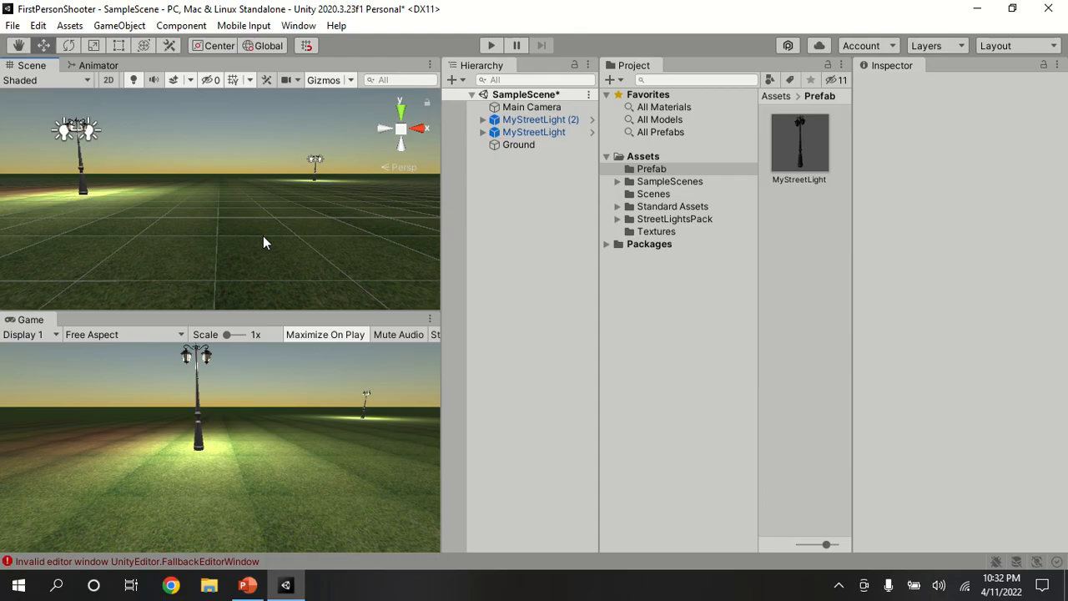
{"action": "right_click_drag", "start_coordinate": [353, 257], "coordinate": [342, 258]}
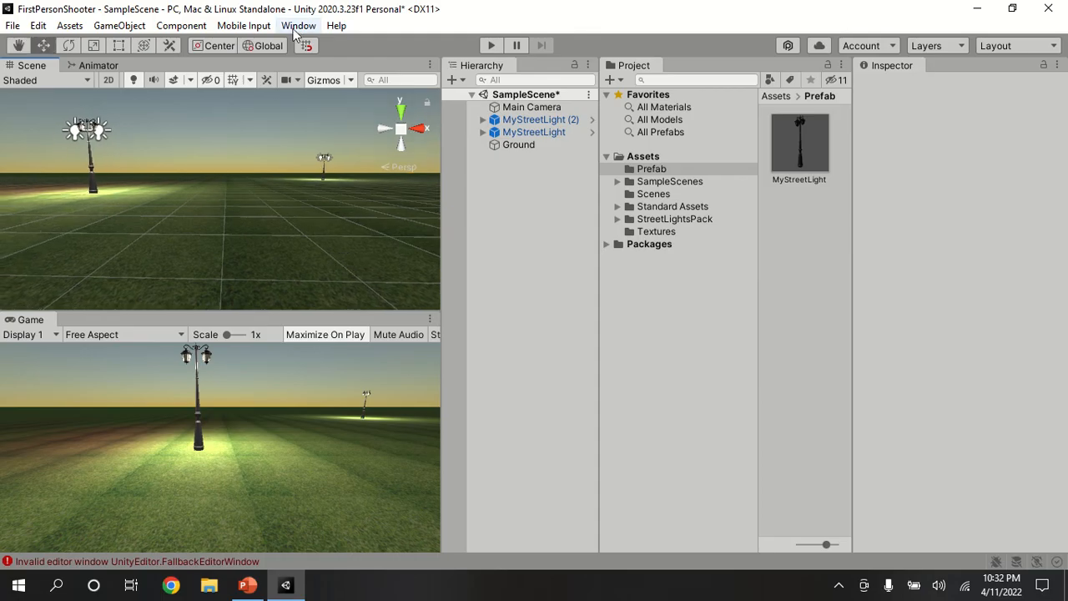
Search the Package Manager for "tgu", import the full TGU Skybox Pack, and close the Package Manager.
{"action": "left_click", "coordinate": [298, 25]}
{"action": "left_click", "coordinate": [345, 185]}
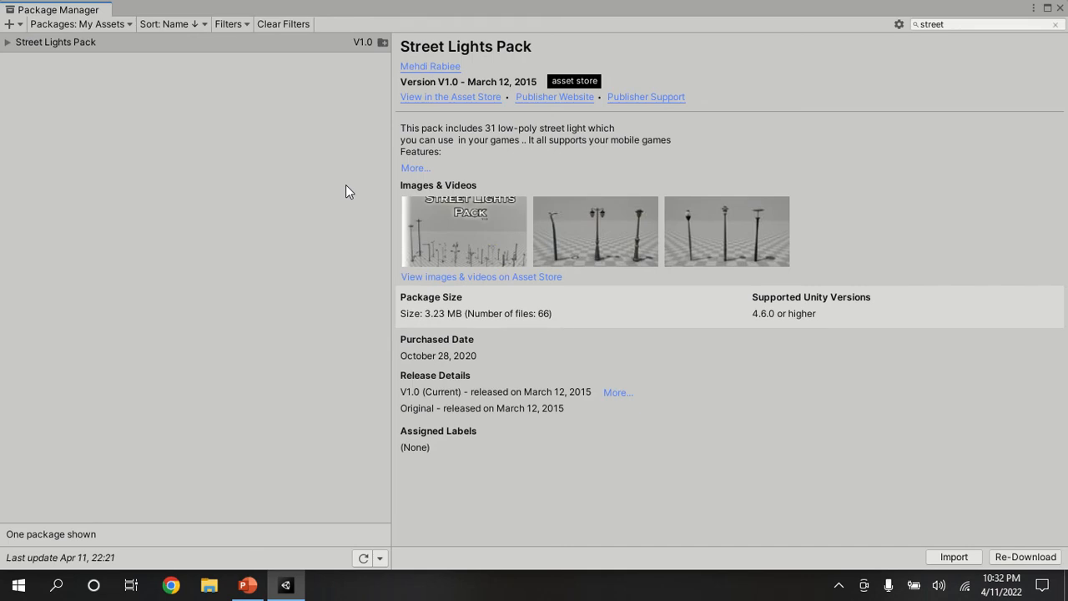
{"action": "left_click", "coordinate": [973, 24]}
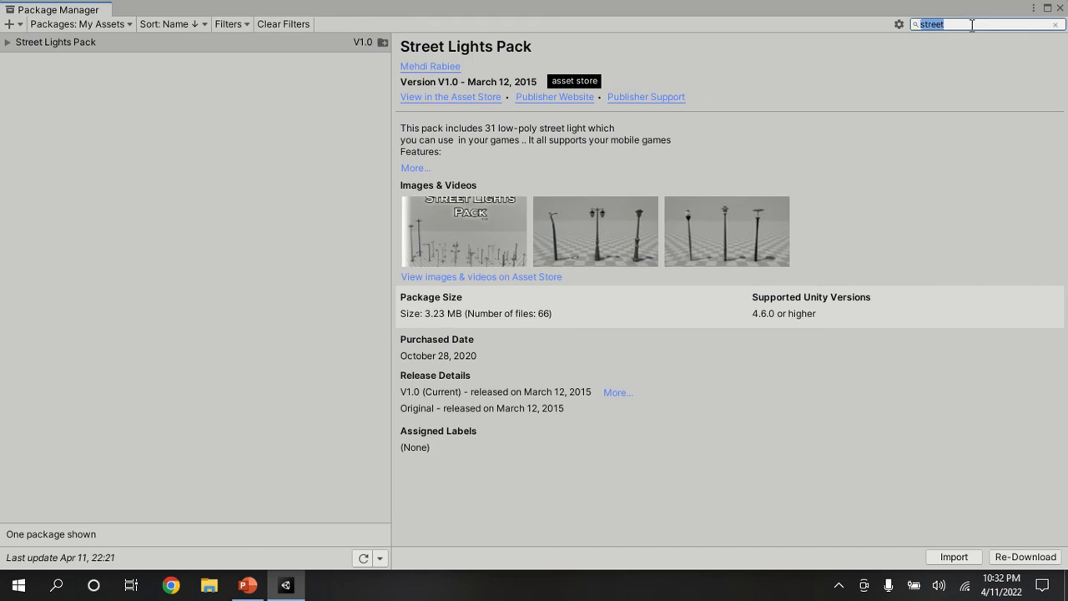
{"action": "type", "text": "tgu"}
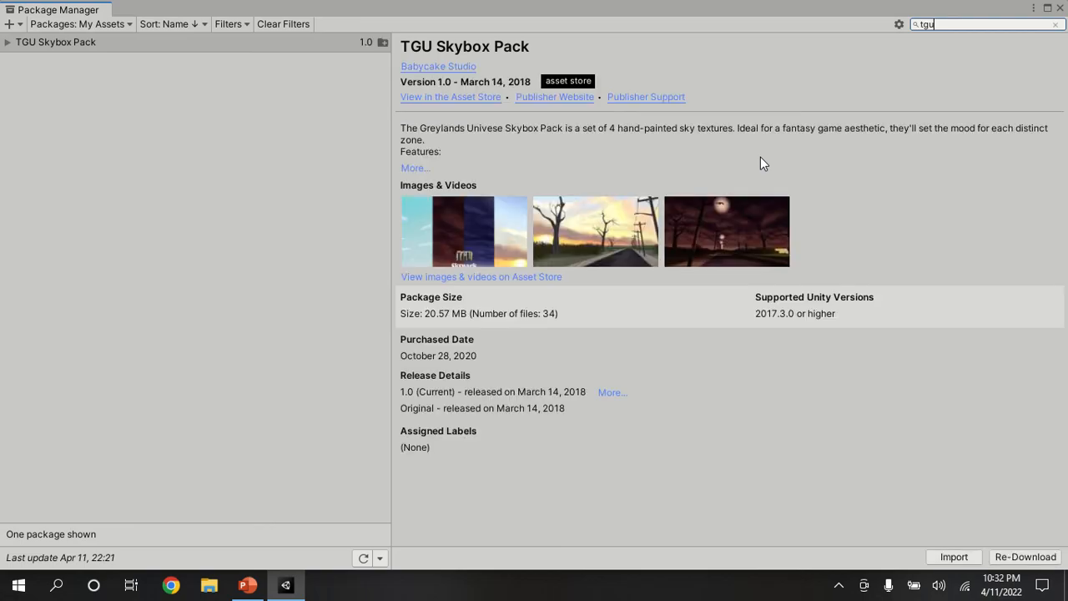
{"action": "left_click", "coordinate": [954, 556]}
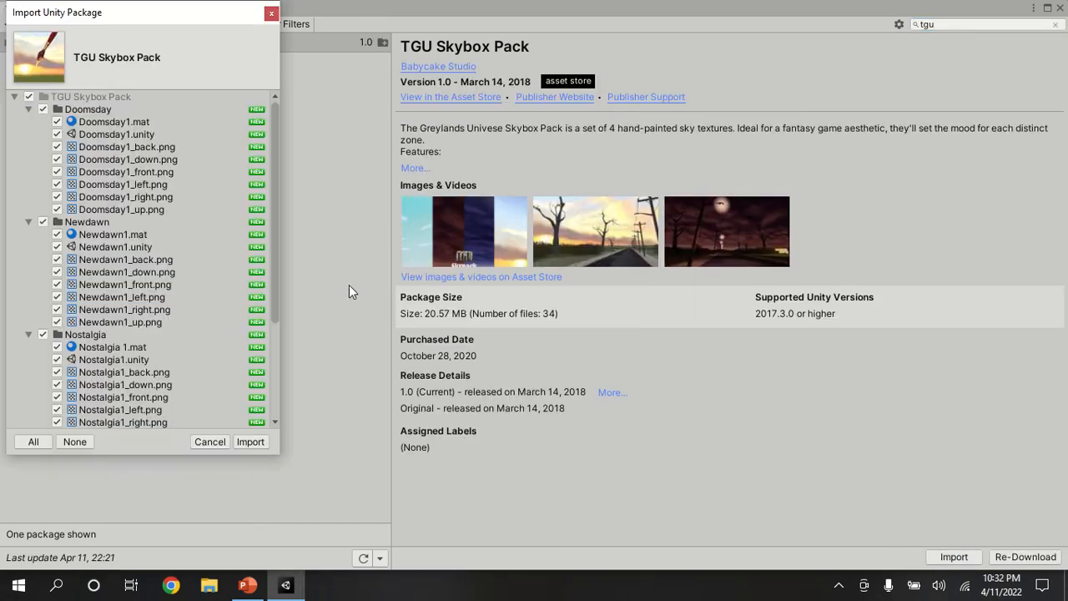
{"action": "left_click", "coordinate": [249, 442]}
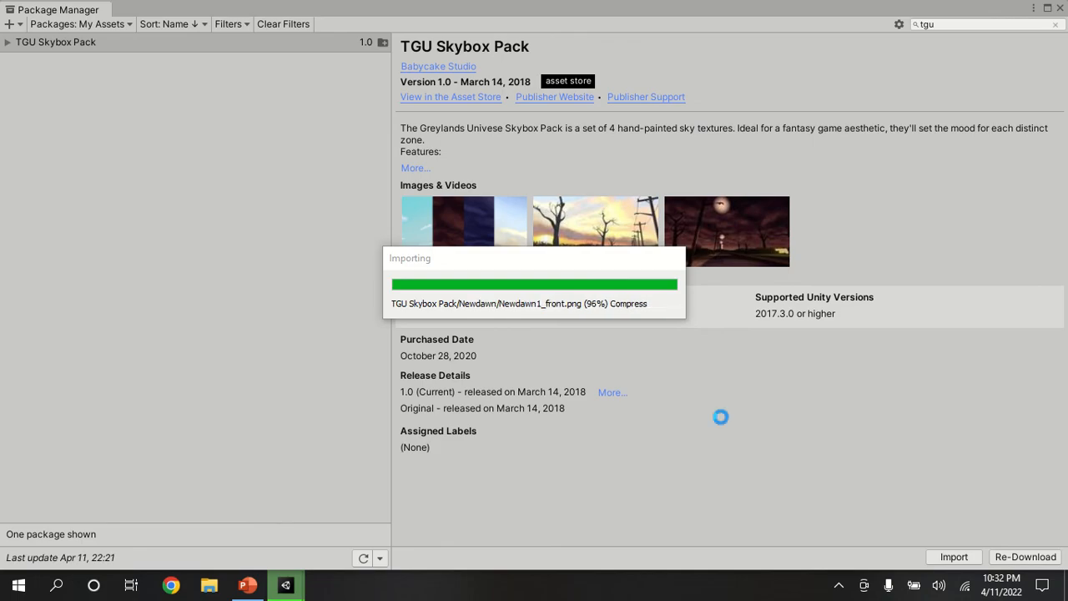
{"action": "mouse_move", "coordinate": [797, 14]}
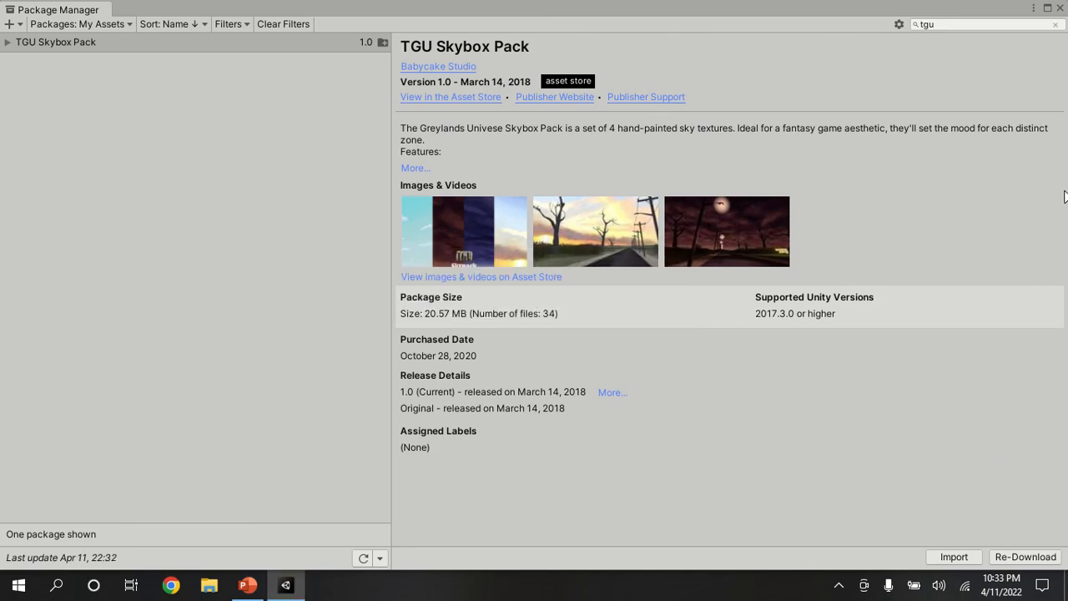
{"action": "left_click", "coordinate": [1062, 8]}
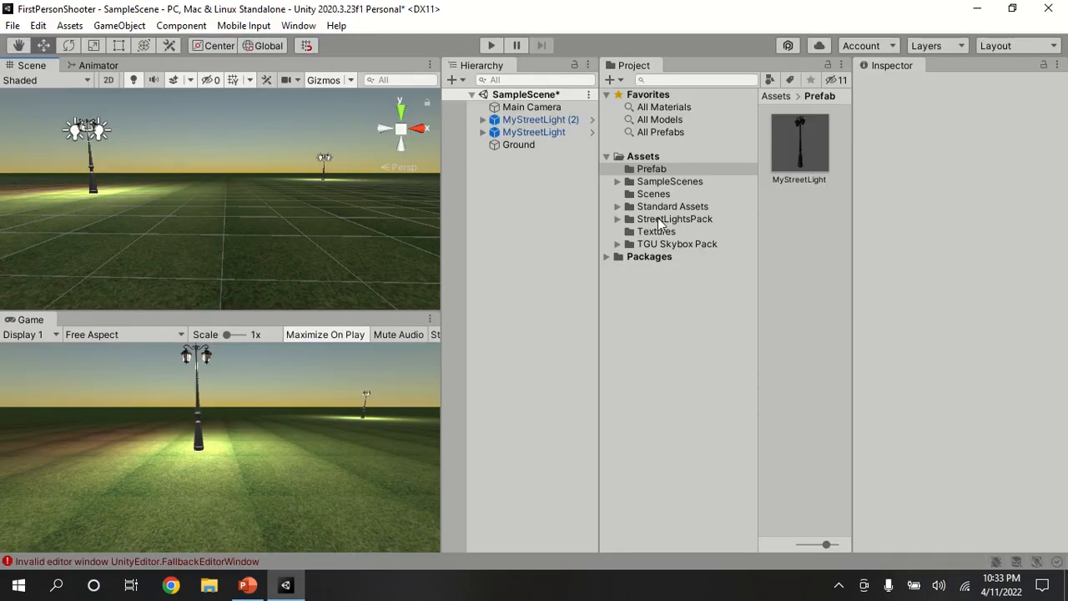
Apply the Doomsday1 material from the TGU Skybox Pack's Doomsday folder as the scene's sky.
{"action": "left_click", "coordinate": [661, 244]}
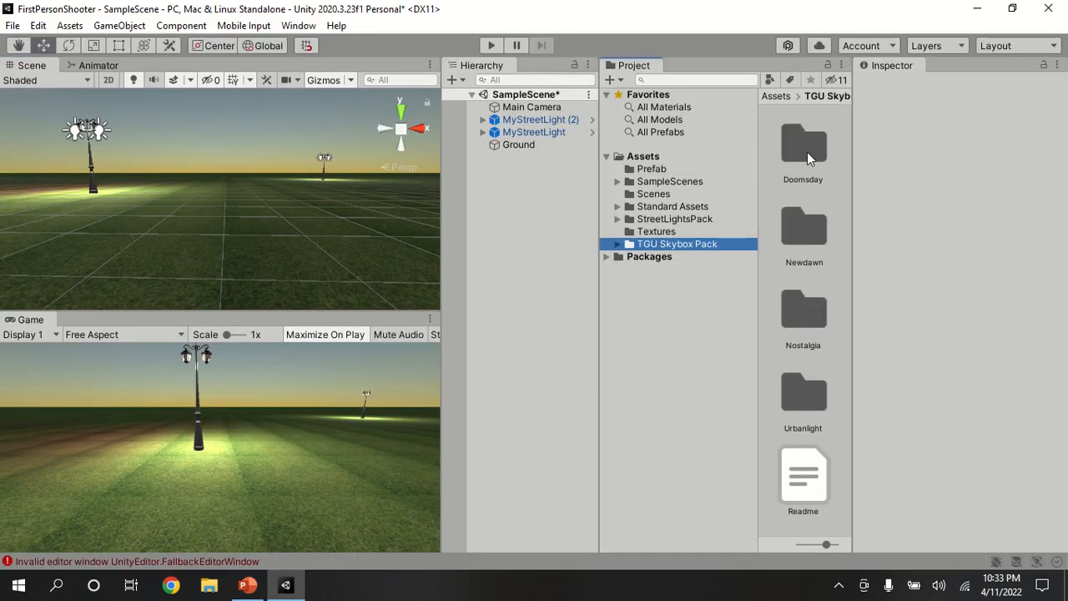
{"action": "double_click", "coordinate": [807, 155]}
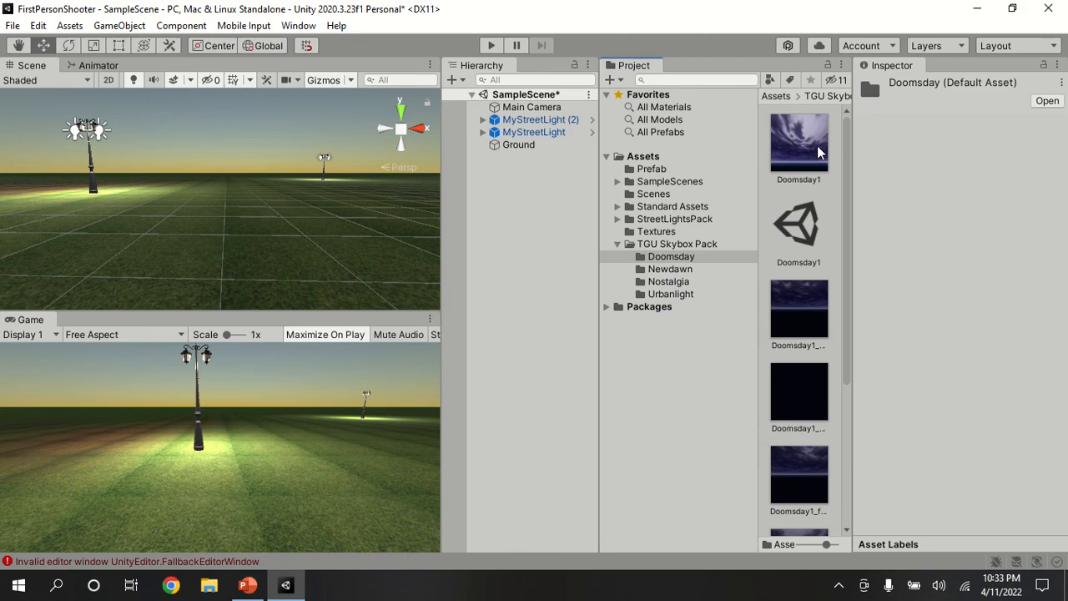
{"action": "left_click_drag", "start_coordinate": [820, 149], "coordinate": [309, 148]}
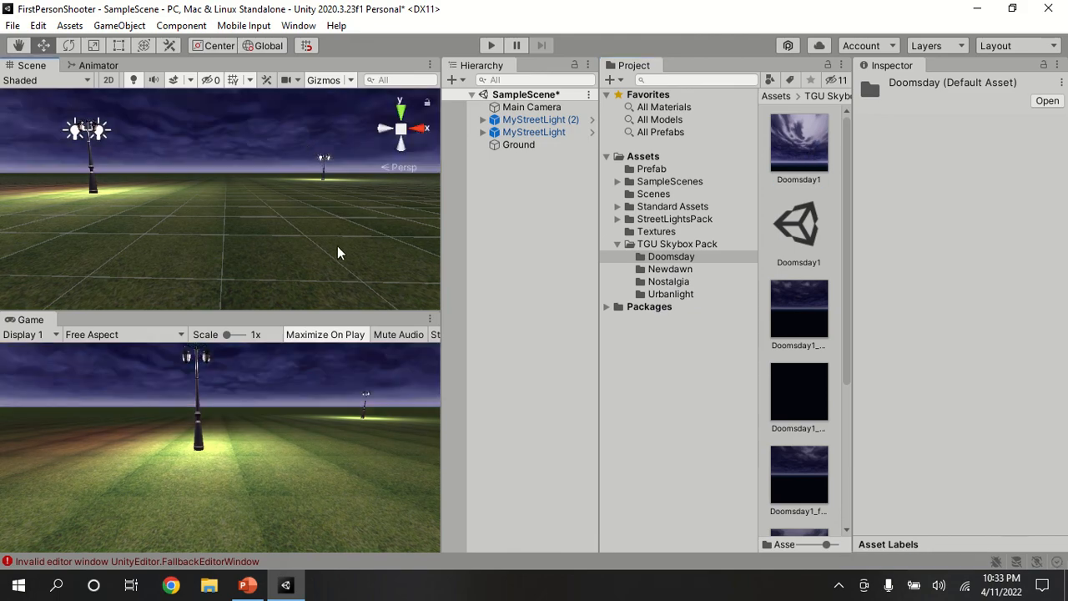
{"action": "middle_click_drag", "start_coordinate": [358, 269], "coordinate": [380, 227]}
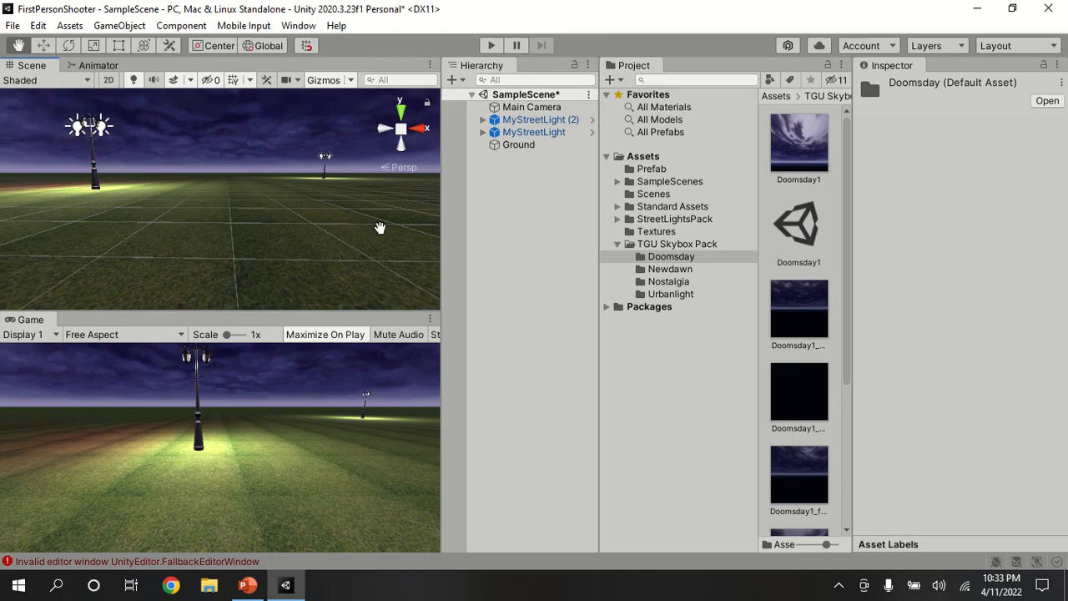
{"action": "right_click_drag", "start_coordinate": [379, 228], "coordinate": [358, 246]}
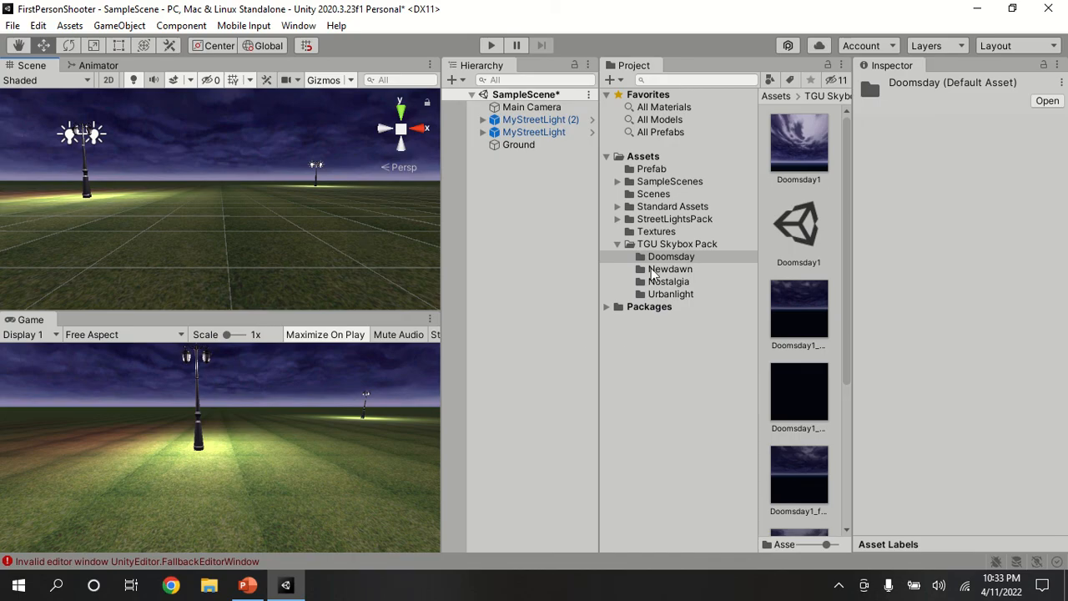
Browse the other TGU Skybox Pack folders and try the Urbanlight material as the scene's sky.
{"action": "left_click", "coordinate": [688, 270]}
{"action": "left_click", "coordinate": [681, 283]}
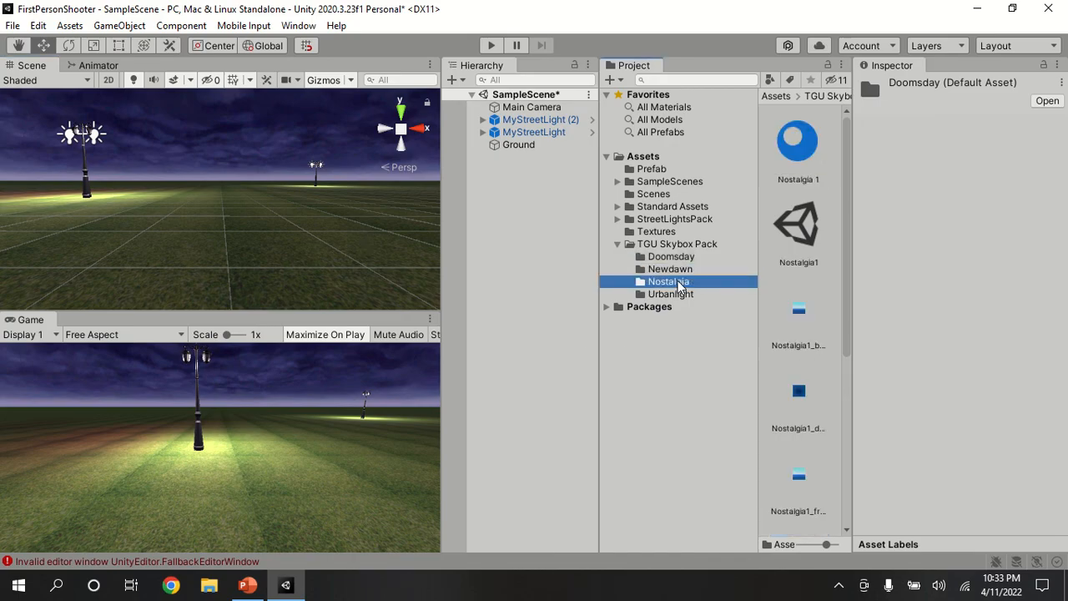
{"action": "left_click", "coordinate": [678, 295]}
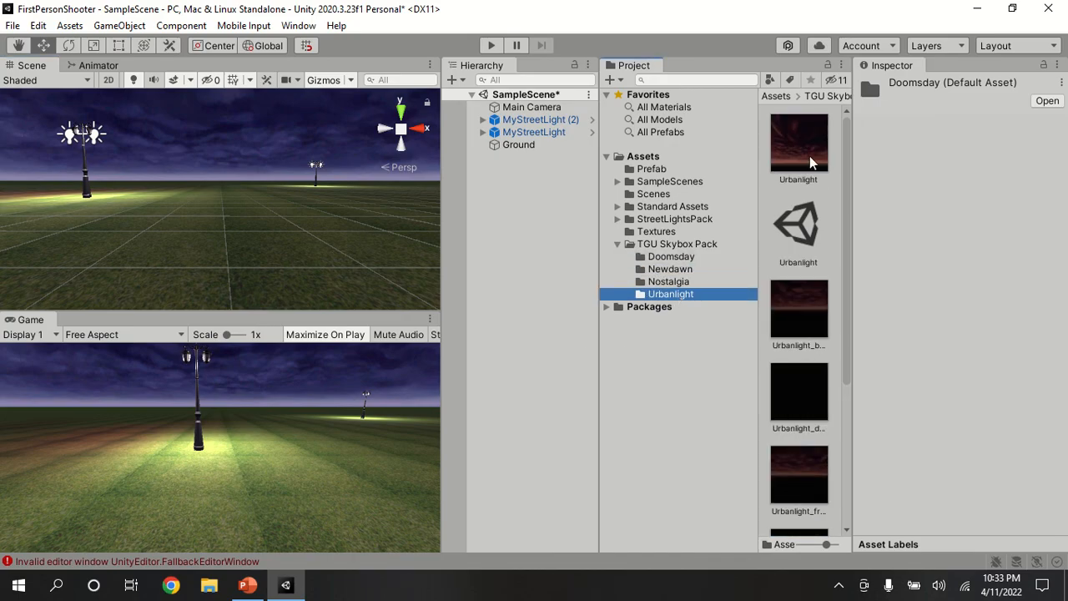
{"action": "left_click_drag", "start_coordinate": [801, 146], "coordinate": [270, 144]}
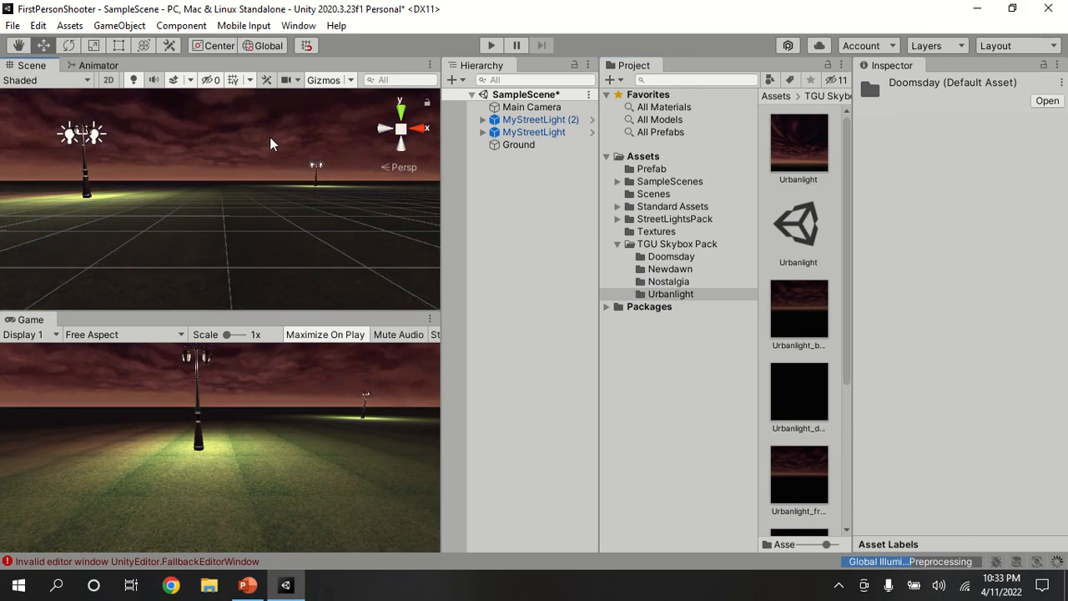
Switch the scene's sky back to the Doomsday1 material and collapse the TGU Skybox Pack folder.
{"action": "left_click", "coordinate": [676, 257]}
{"action": "left_click_drag", "start_coordinate": [799, 142], "coordinate": [314, 156]}
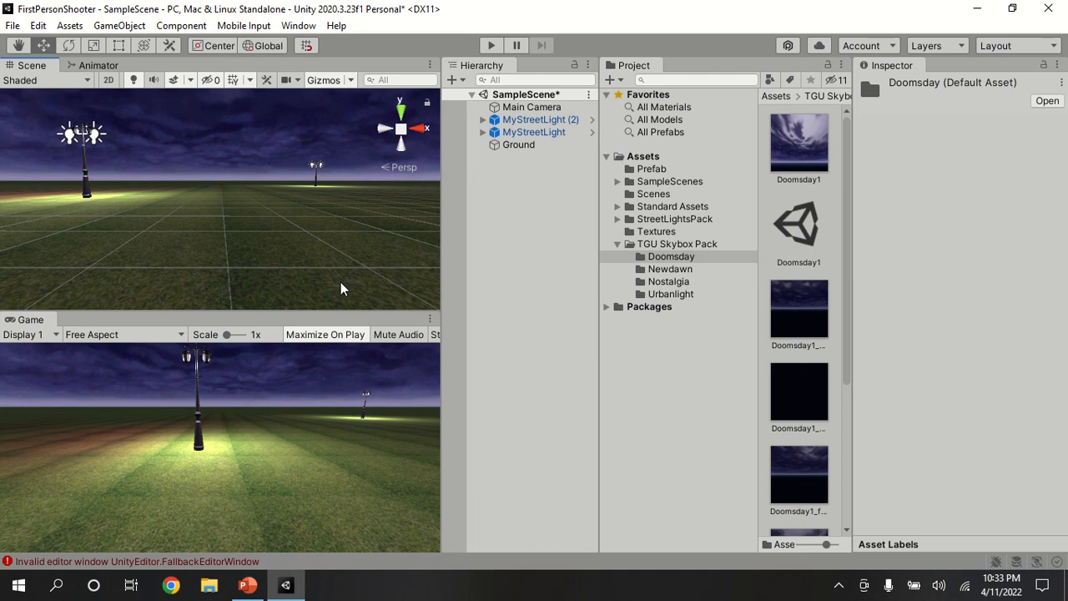
{"action": "right_click_drag", "start_coordinate": [341, 289], "coordinate": [342, 248]}
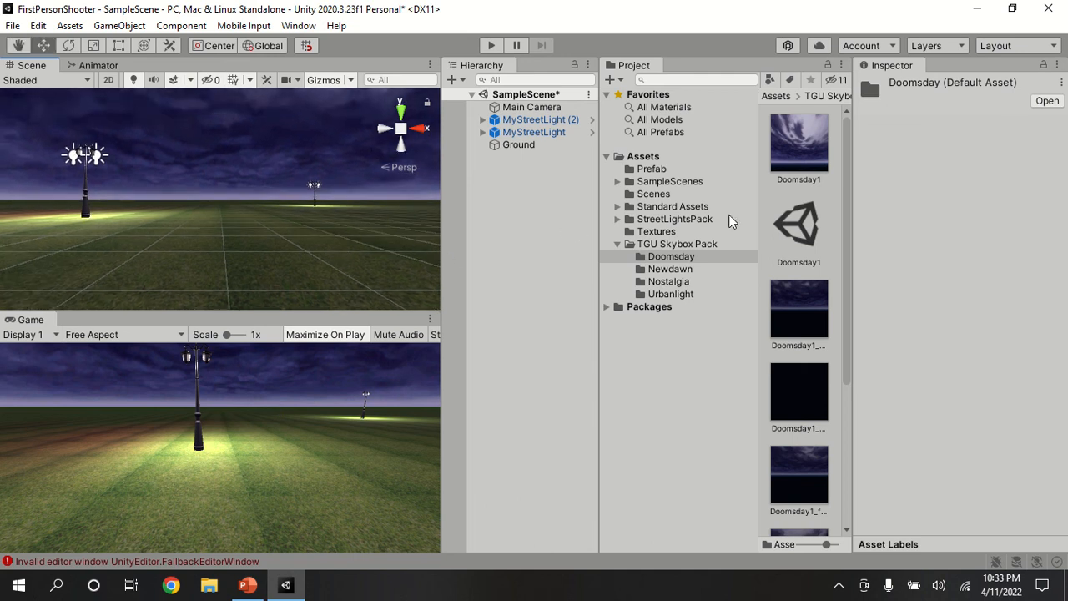
{"action": "left_click", "coordinate": [618, 244]}
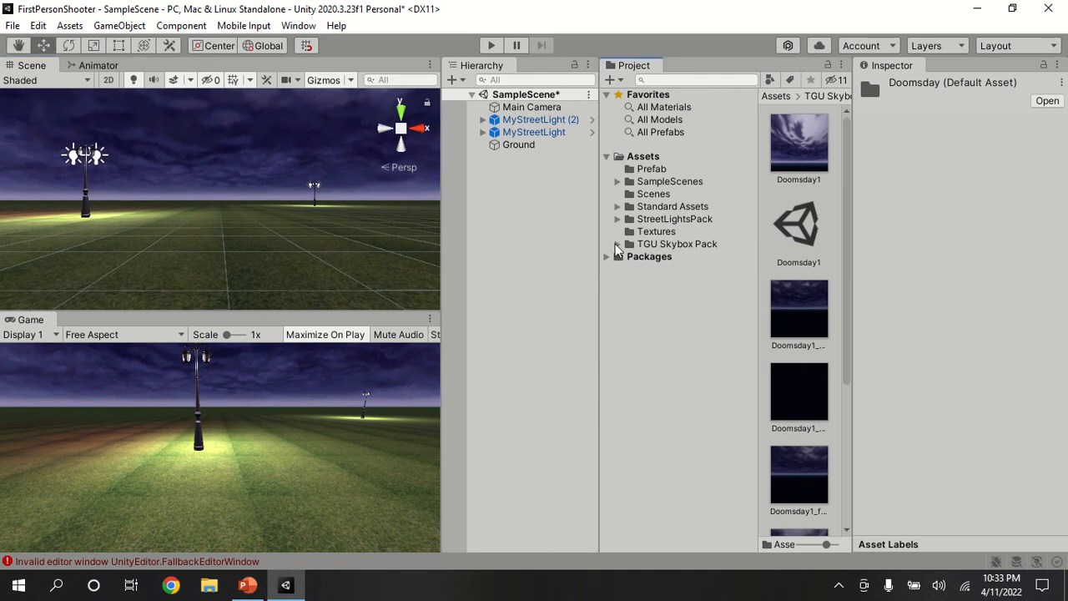
Expand Standard Assets and its Characters folder, and open the Prefabs folder inside FirstPersonCharacter.
{"action": "left_click", "coordinate": [668, 207]}
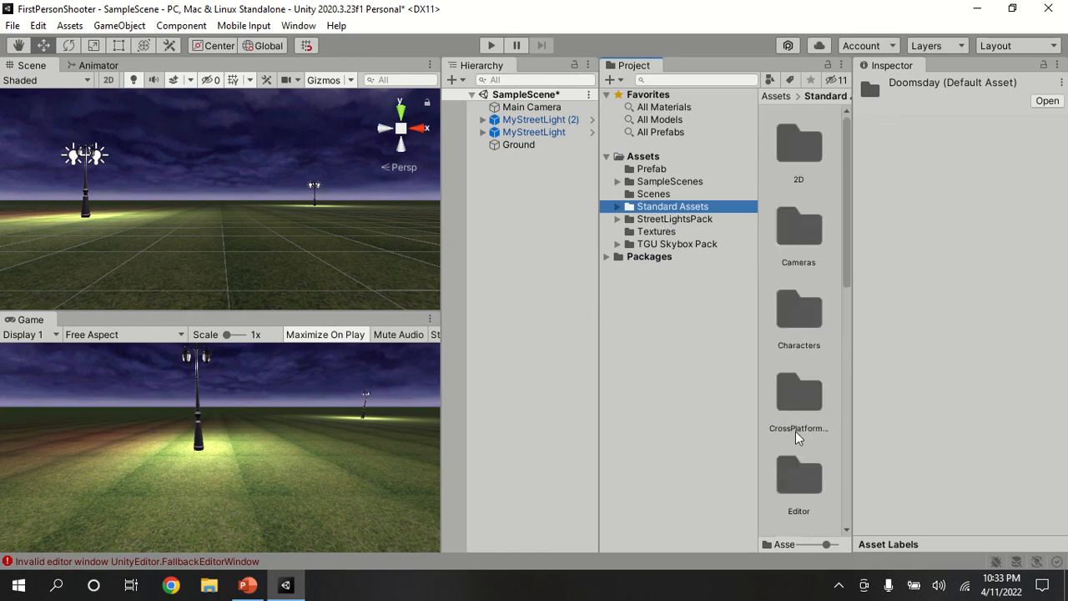
{"action": "left_click", "coordinate": [618, 207]}
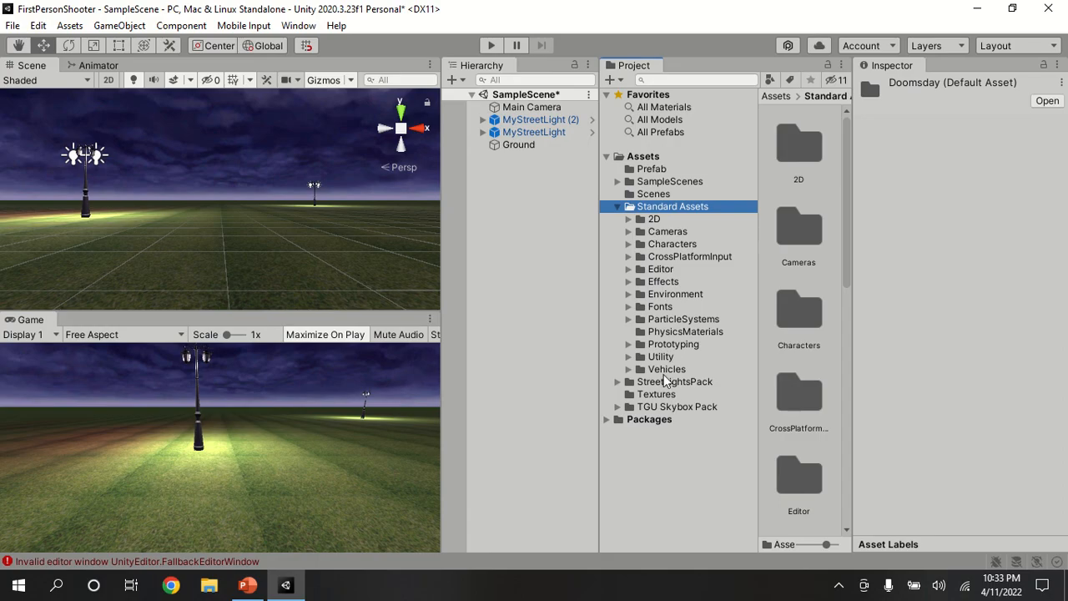
{"action": "left_click", "coordinate": [670, 245]}
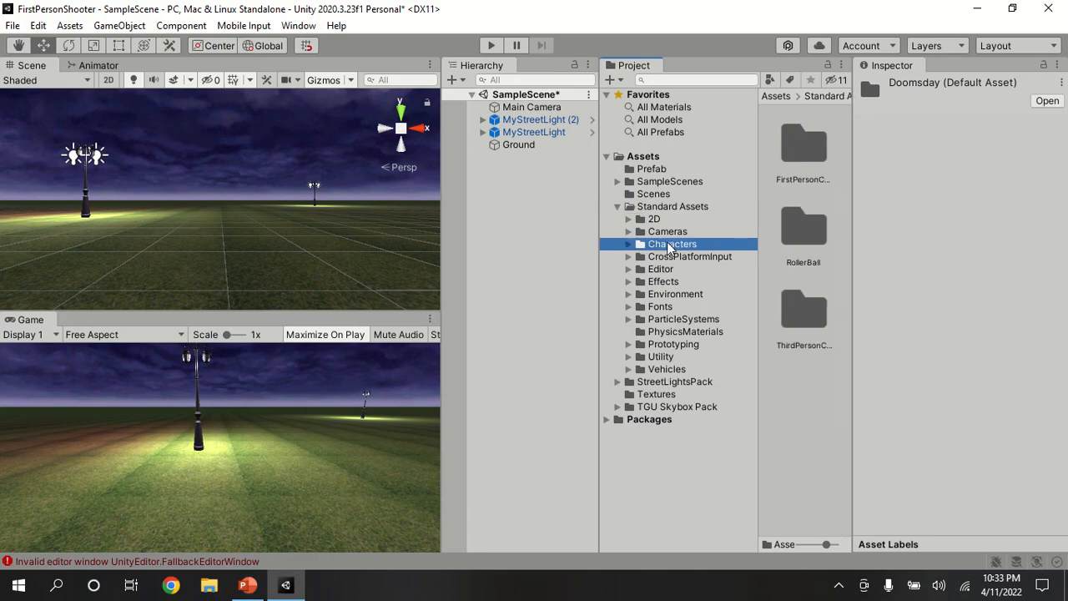
{"action": "left_click", "coordinate": [628, 245]}
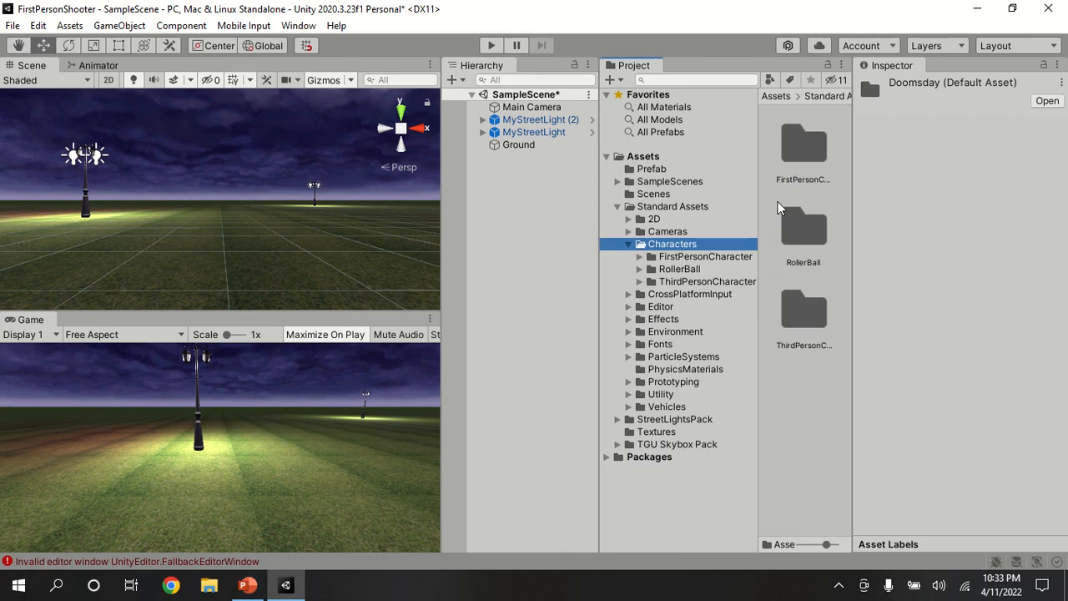
{"action": "double_click", "coordinate": [803, 149]}
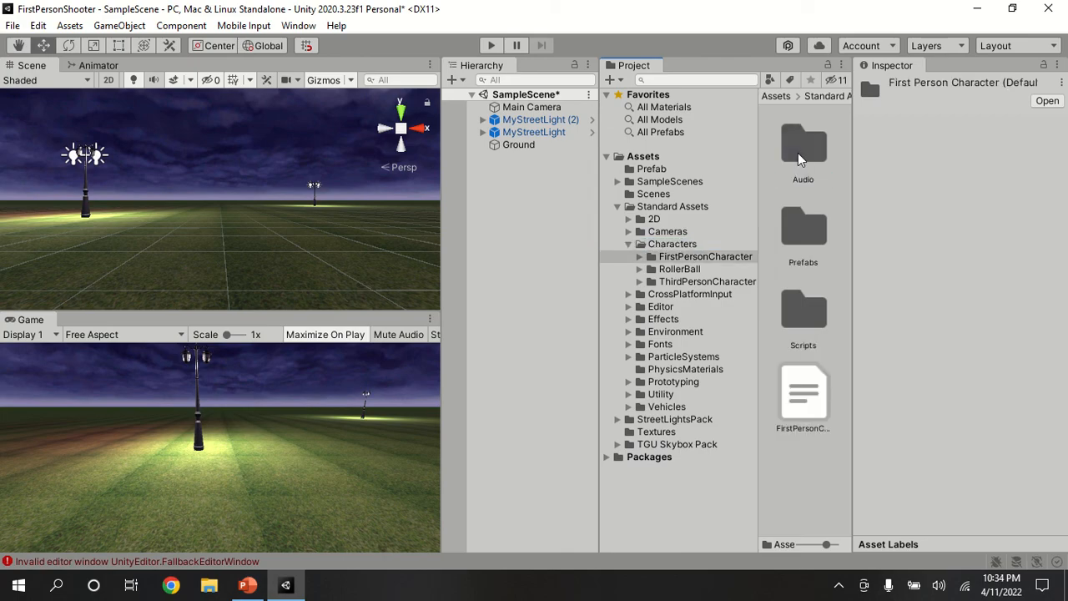
{"action": "left_click", "coordinate": [809, 233]}
{"action": "double_click", "coordinate": [808, 233]}
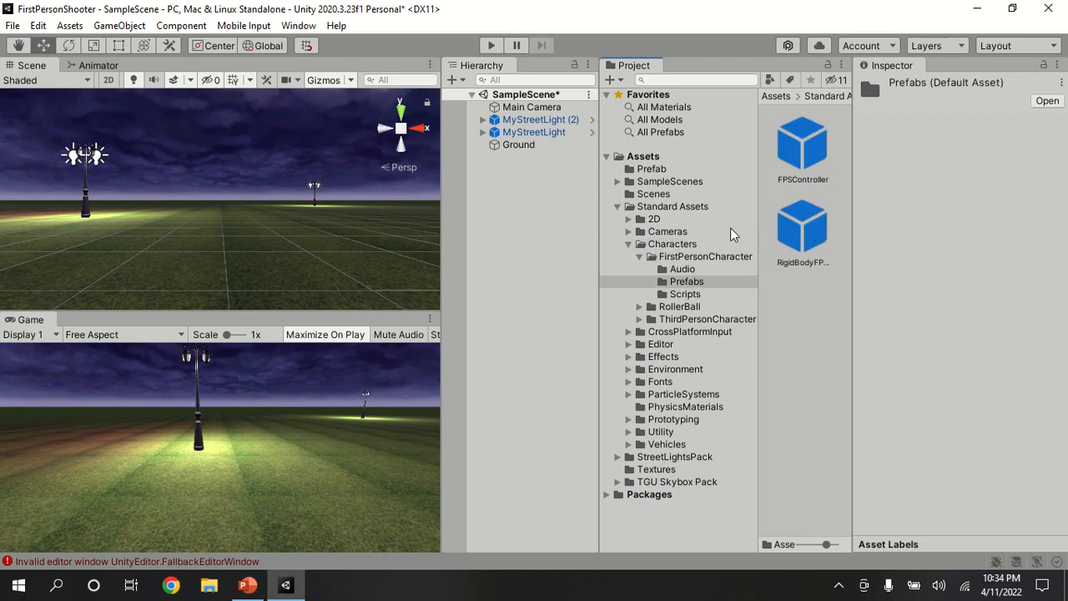
Place the FPSController prefab from FirstPersonCharacter's Prefabs folder near the close street light and lower it to about Y -1.251.
{"action": "left_click", "coordinate": [639, 209]}
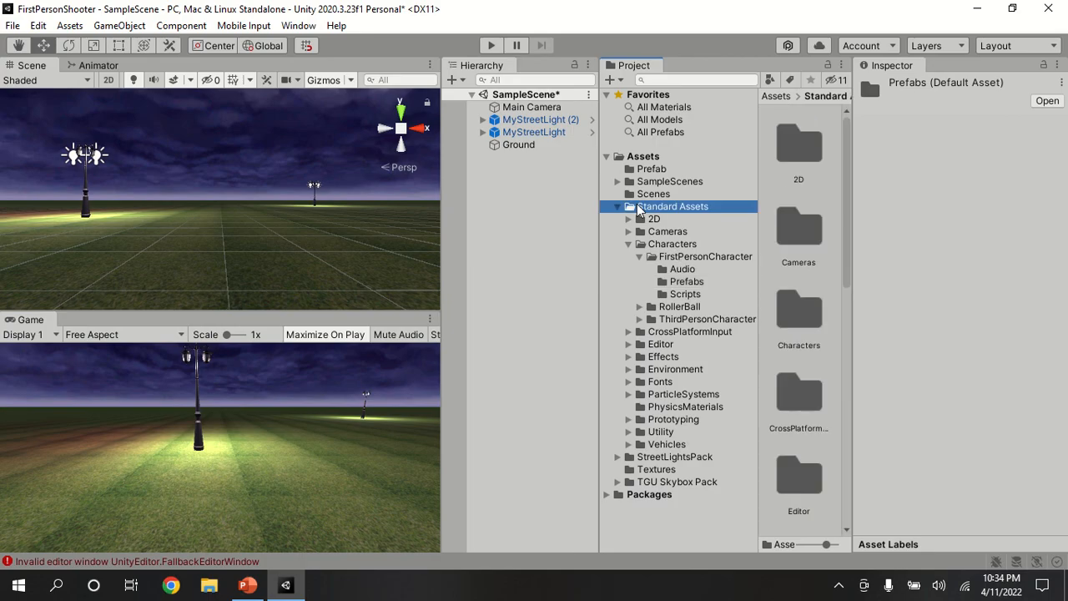
{"action": "left_click", "coordinate": [678, 256]}
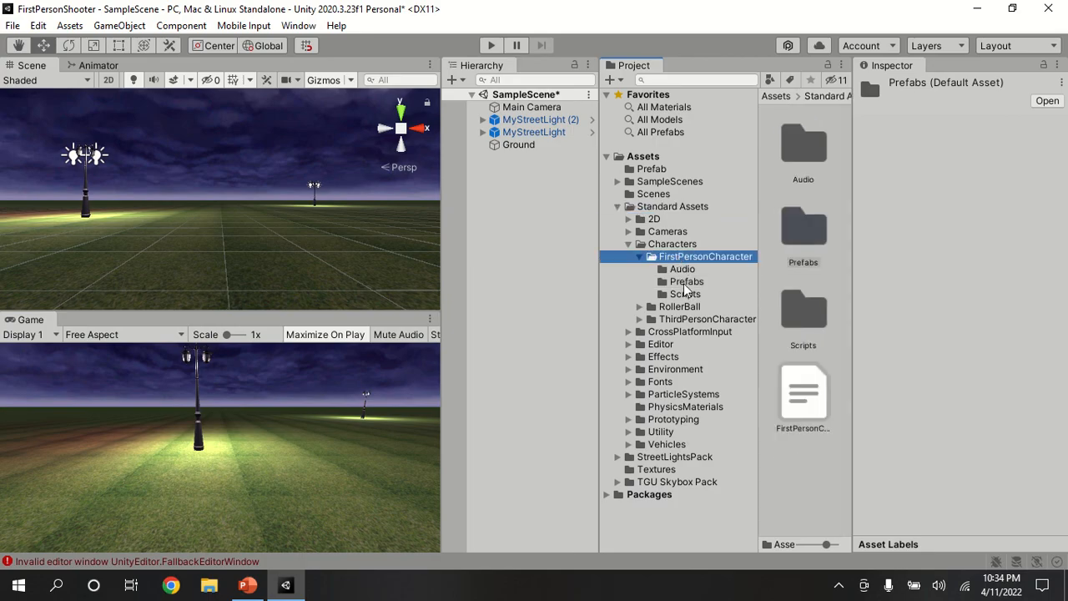
{"action": "left_click", "coordinate": [686, 286]}
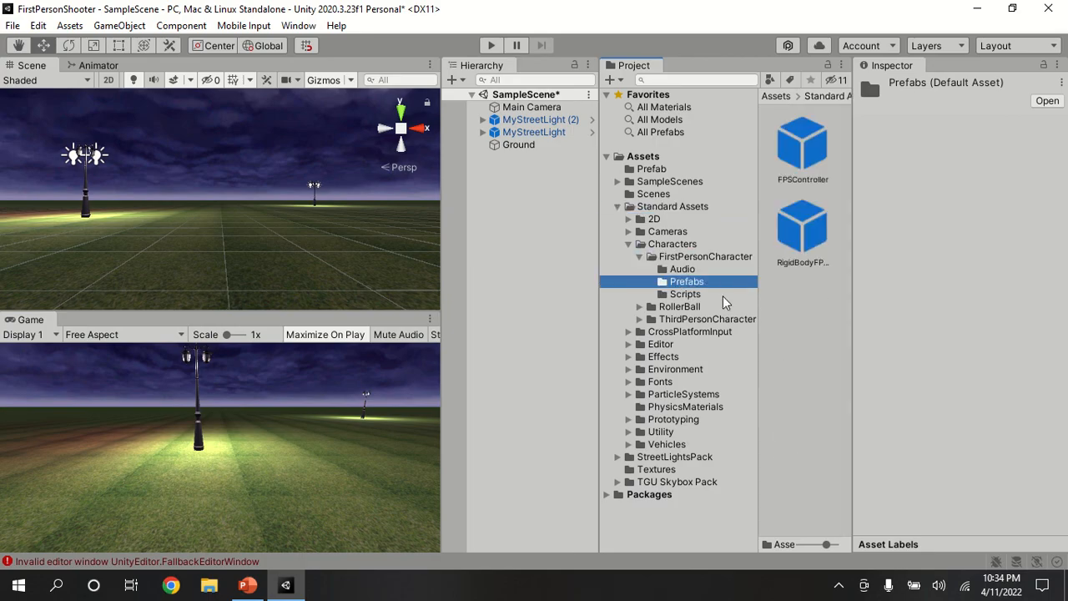
{"action": "left_click", "coordinate": [803, 143]}
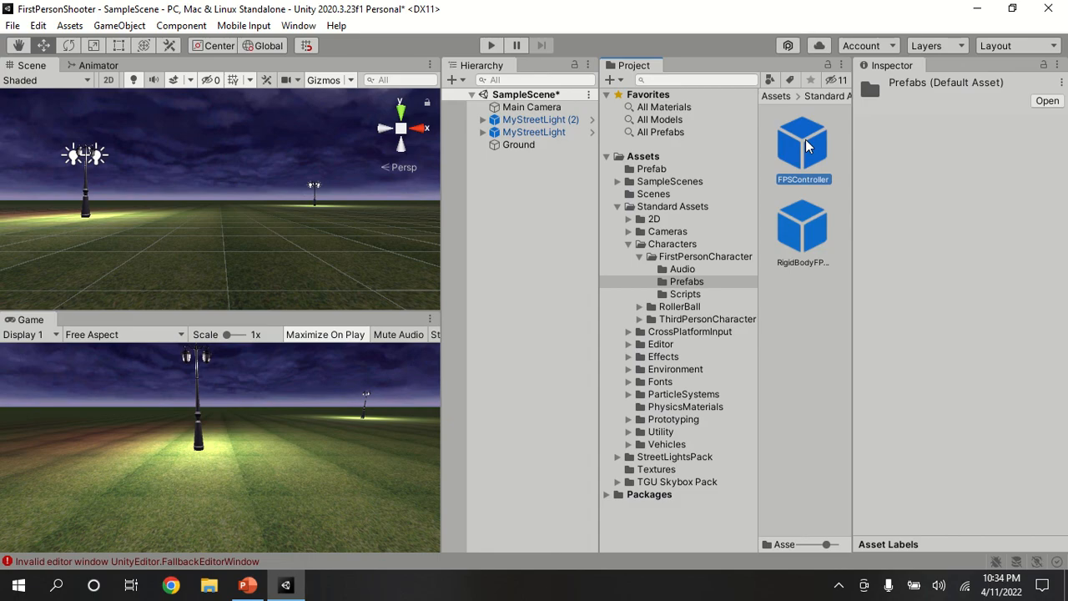
{"action": "left_click_drag", "start_coordinate": [806, 147], "coordinate": [359, 256]}
{"action": "left_click_drag", "start_coordinate": [145, 221], "coordinate": [146, 281]}
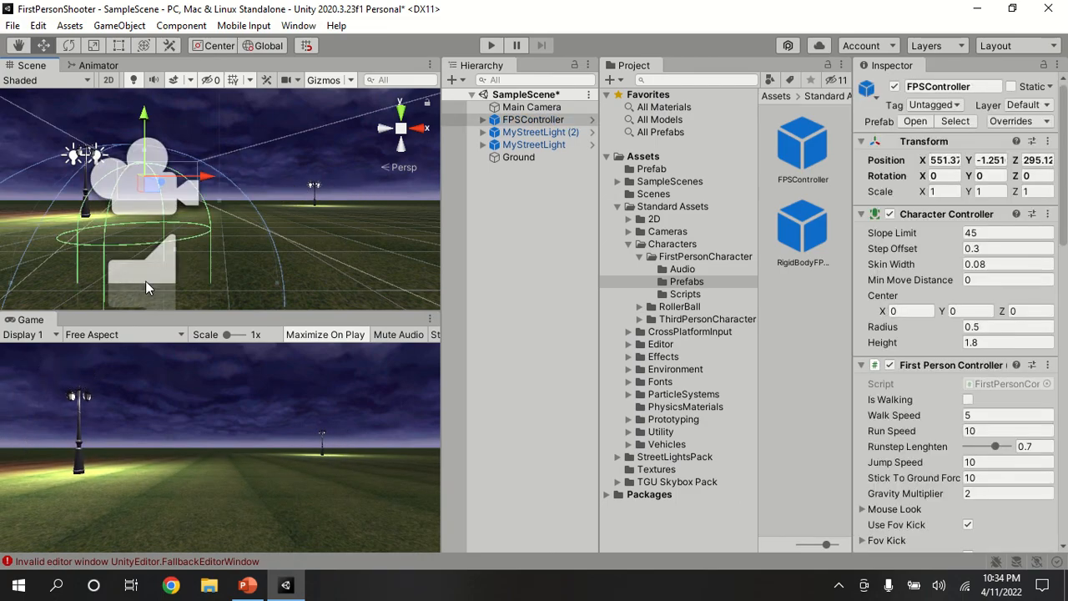
{"action": "left_click", "coordinate": [530, 323]}
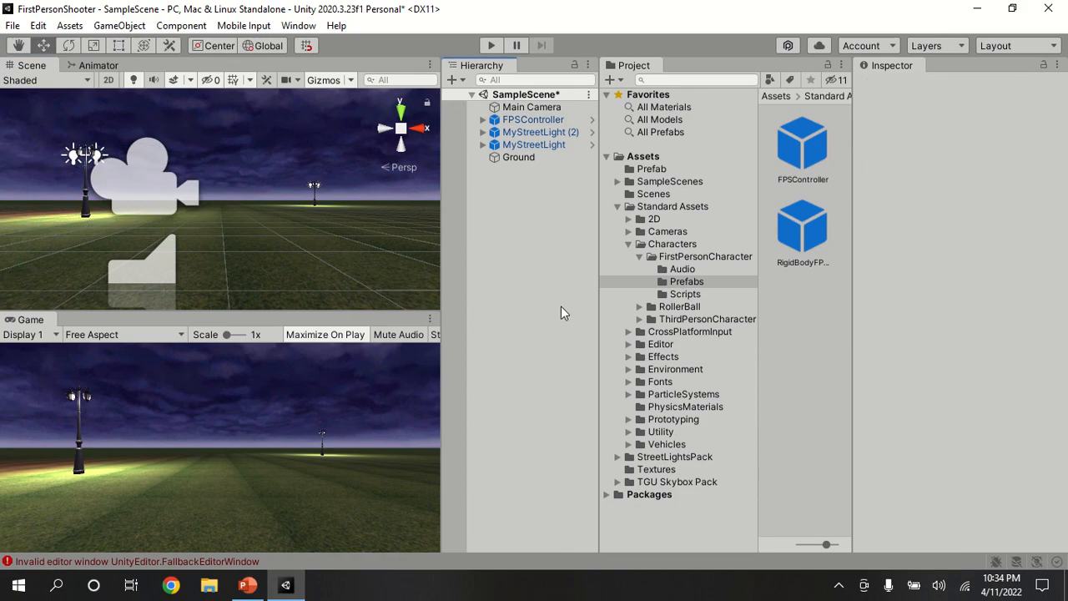
Widen the Hierarchy and the Scene and Game views, and expand FPSController to show its child object.
{"action": "left_click_drag", "start_coordinate": [600, 206], "coordinate": [671, 206]}
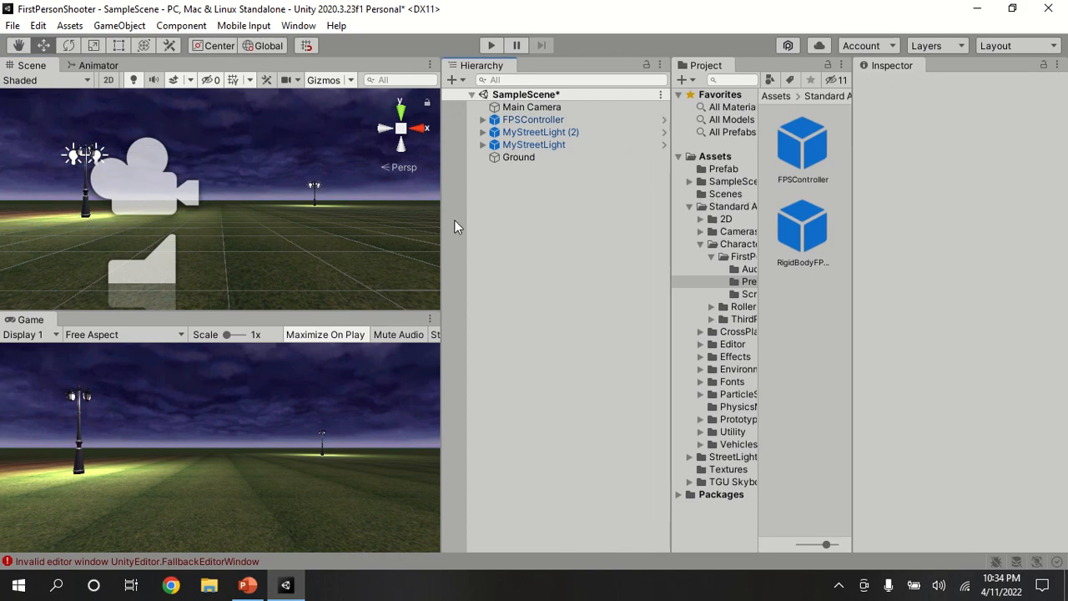
{"action": "left_click_drag", "start_coordinate": [443, 222], "coordinate": [513, 222]}
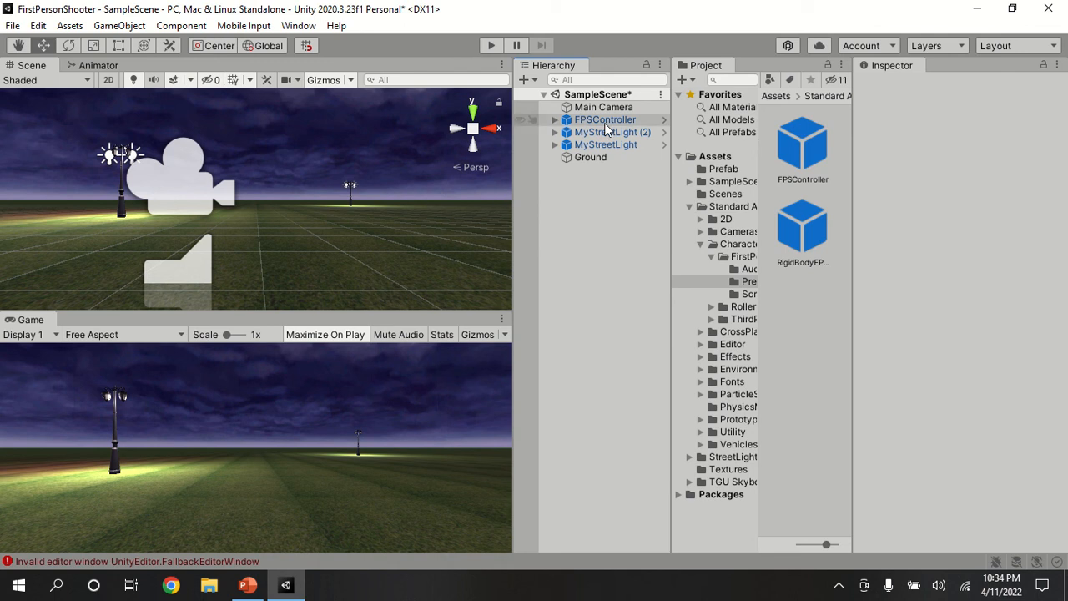
{"action": "left_click", "coordinate": [555, 120]}
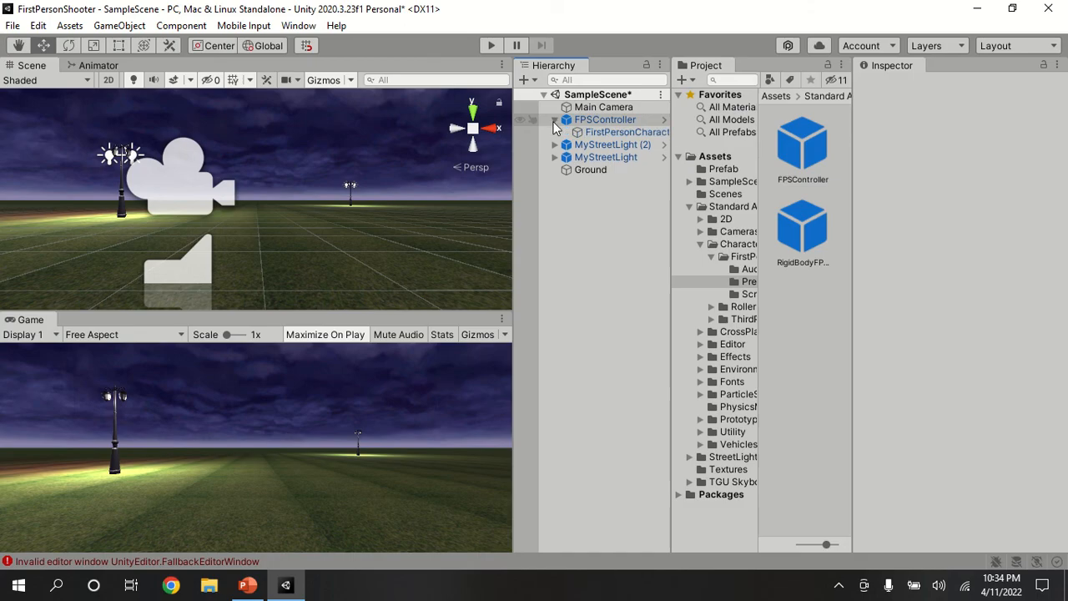
Select FPSController's child FirstPersonCharacter and collapse its Transform and Camera components.
{"action": "left_click", "coordinate": [608, 135]}
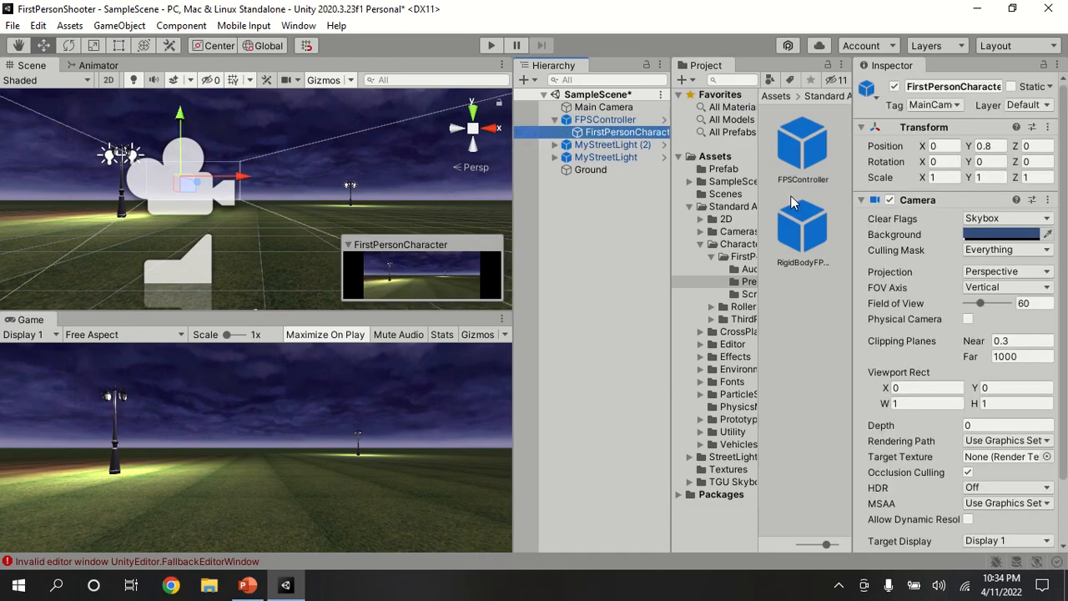
{"action": "left_click", "coordinate": [860, 128]}
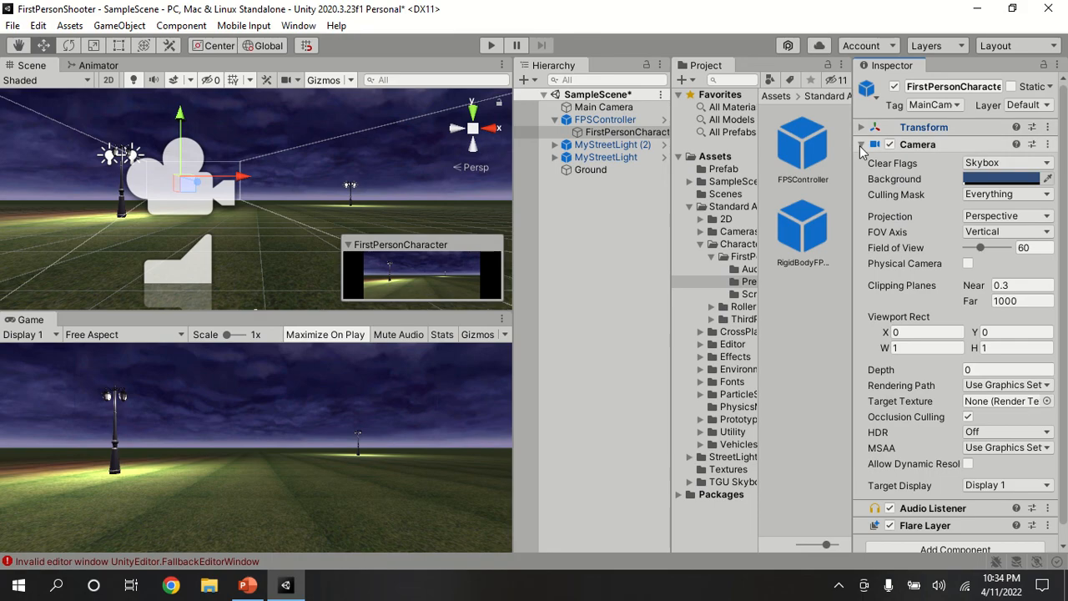
{"action": "left_click", "coordinate": [860, 146]}
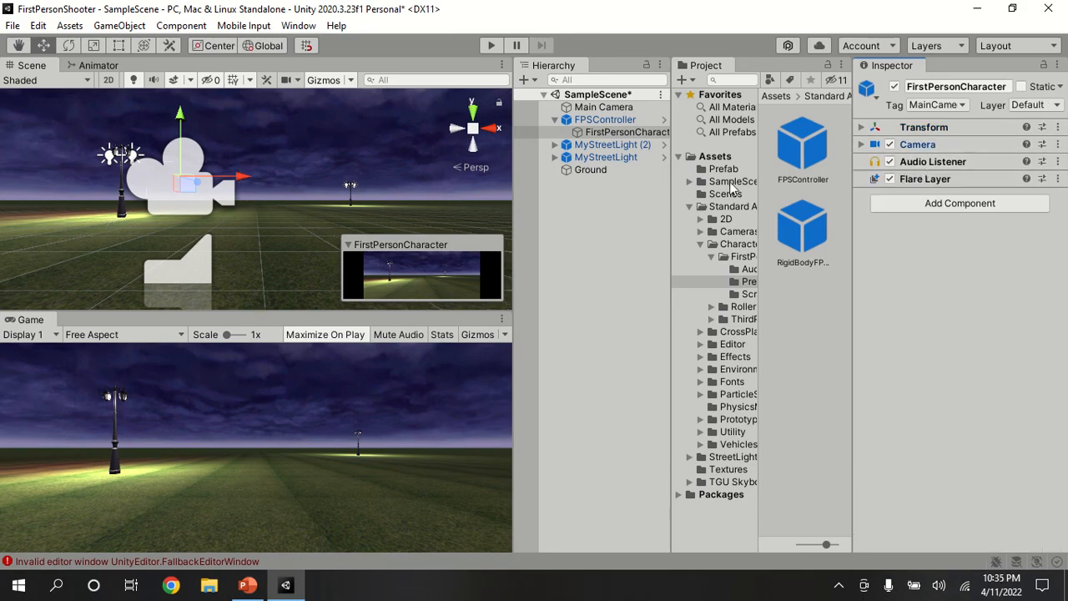
Delete the original Main Camera from SampleScene and select the FirstPersonCharacter camera object.
{"action": "left_click", "coordinate": [601, 107]}
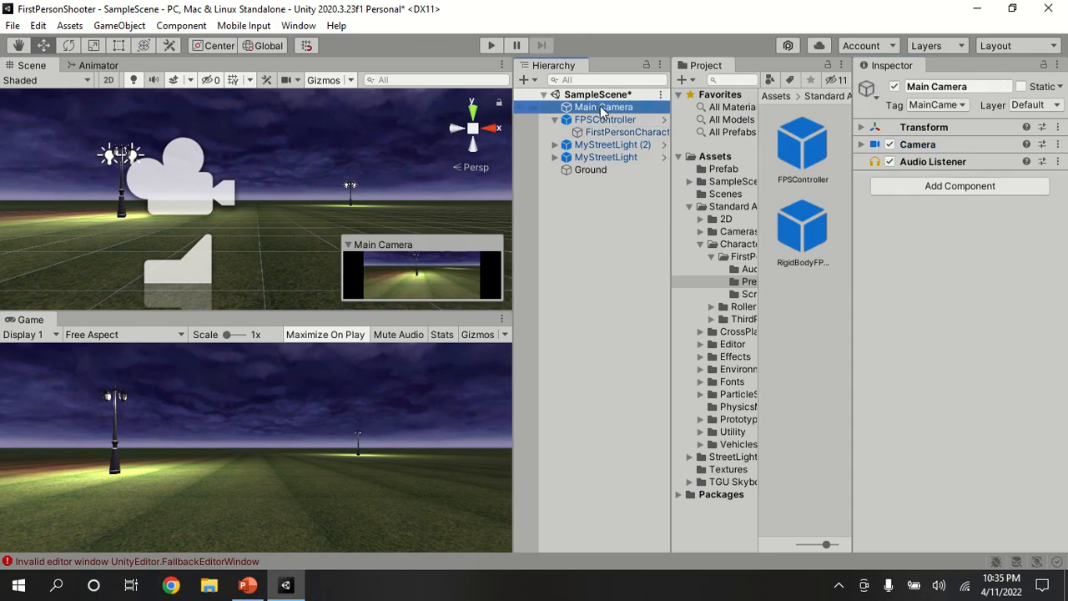
{"action": "key", "text": "Delete"}
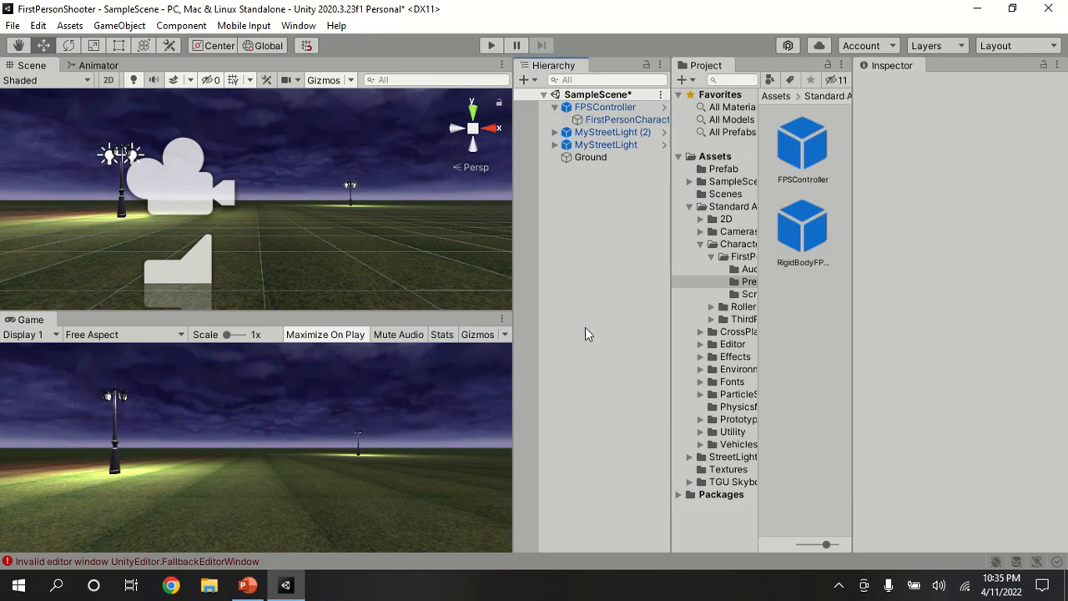
{"action": "left_click", "coordinate": [631, 118]}
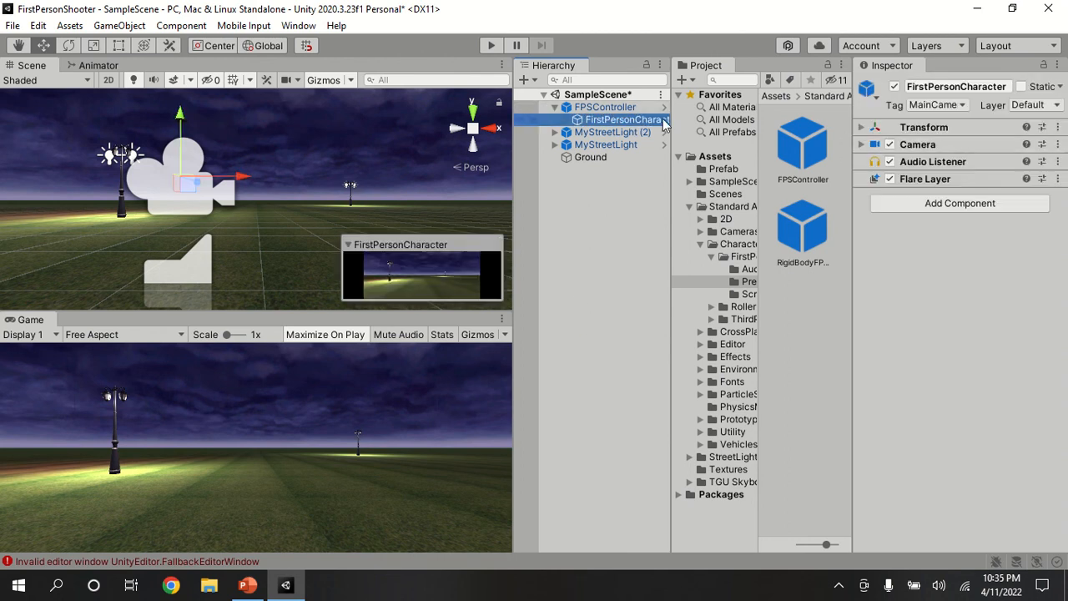
Select FPSController and collapse its Character Controller, First Person Controller, Rigidbody and Audio Source components.
{"action": "left_click", "coordinate": [582, 108]}
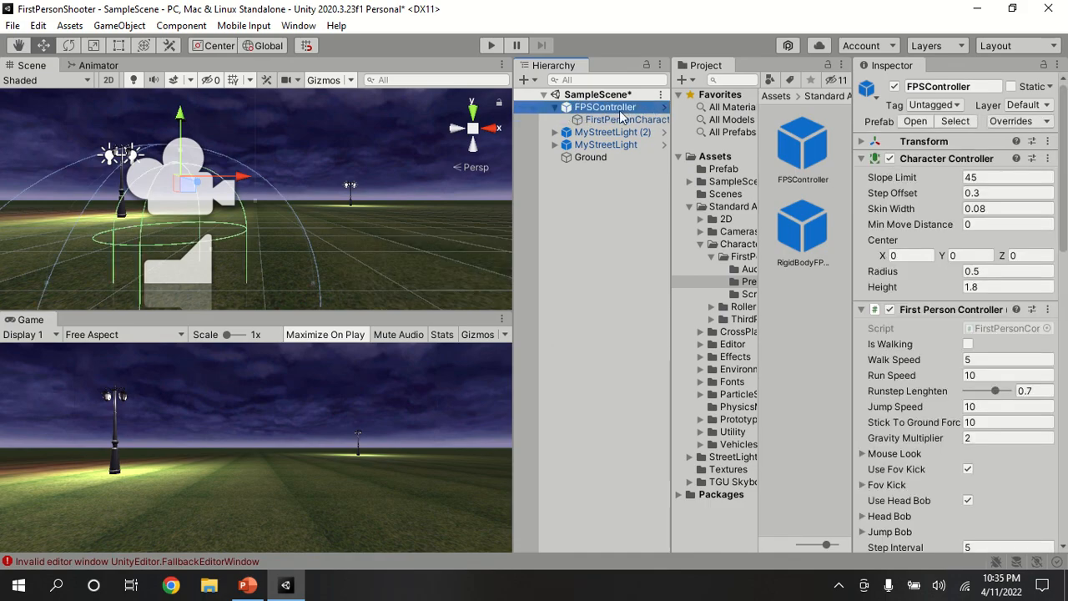
{"action": "left_click", "coordinate": [860, 158]}
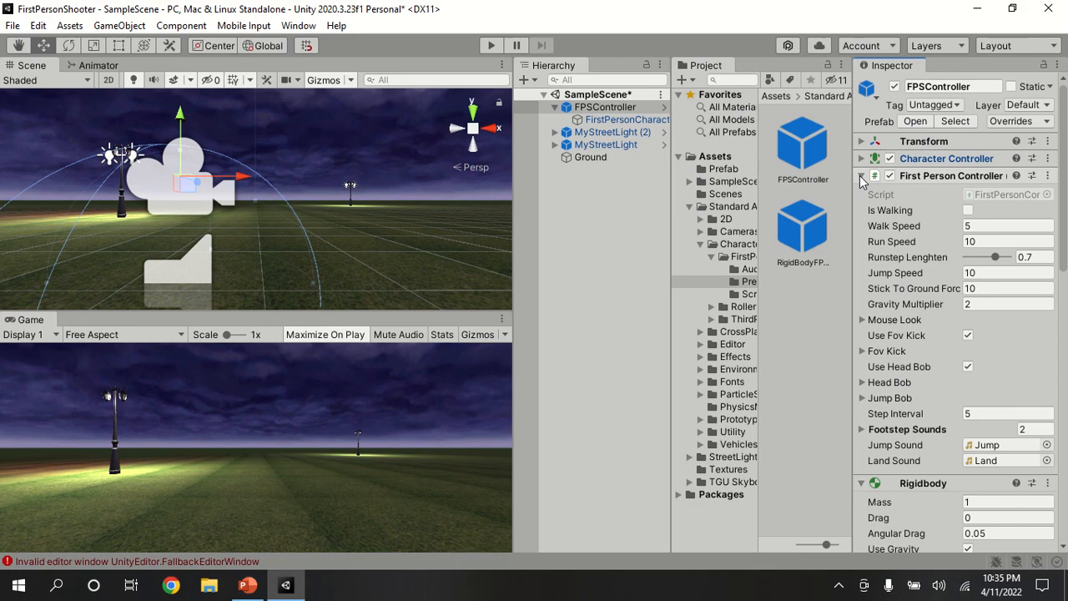
{"action": "left_click", "coordinate": [861, 177]}
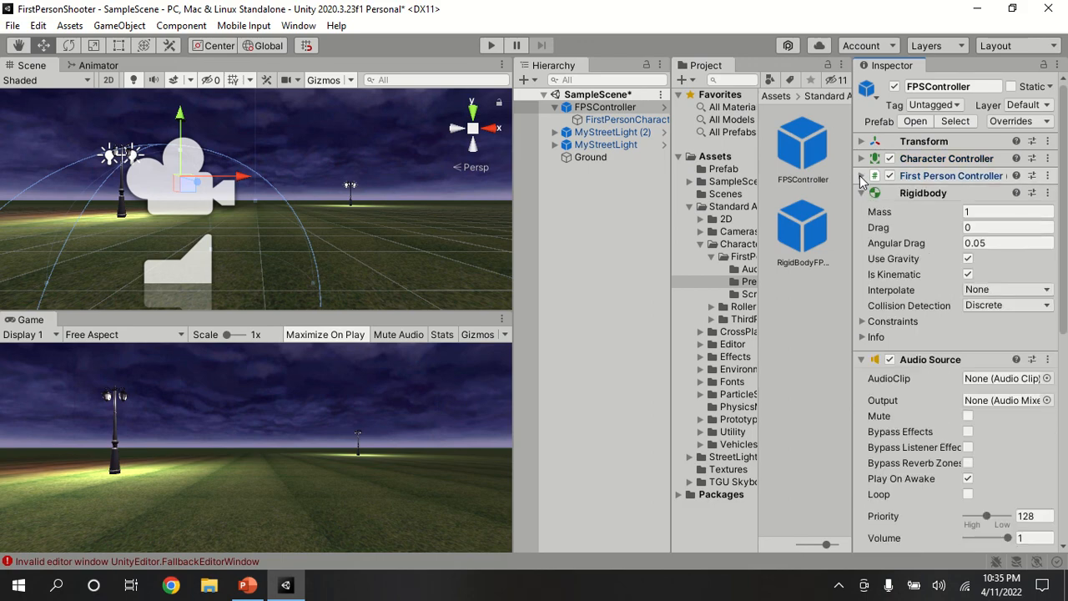
{"action": "left_click", "coordinate": [859, 194]}
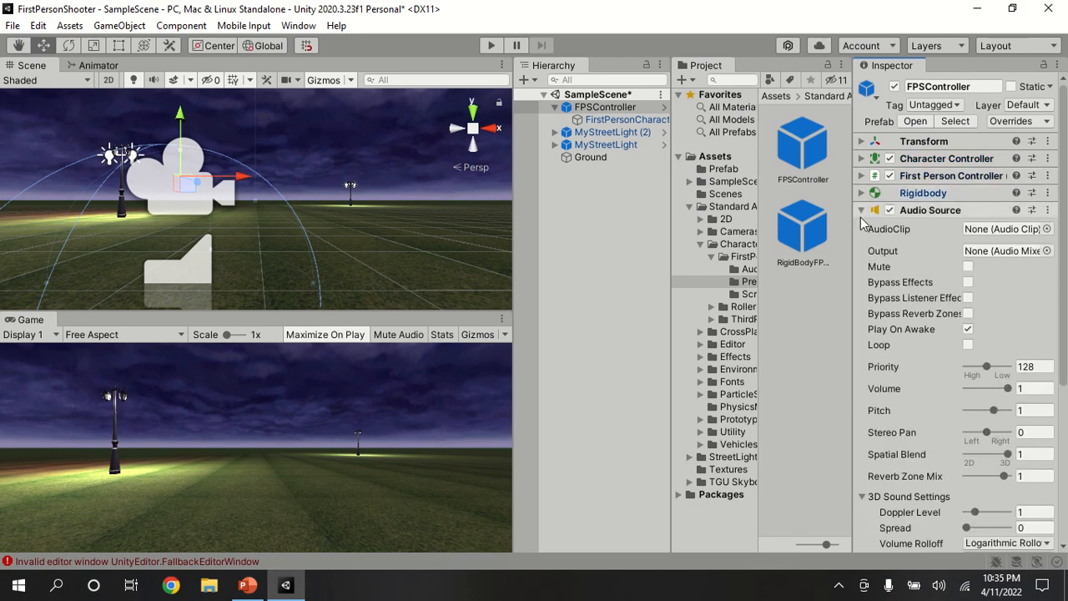
{"action": "left_click", "coordinate": [863, 211]}
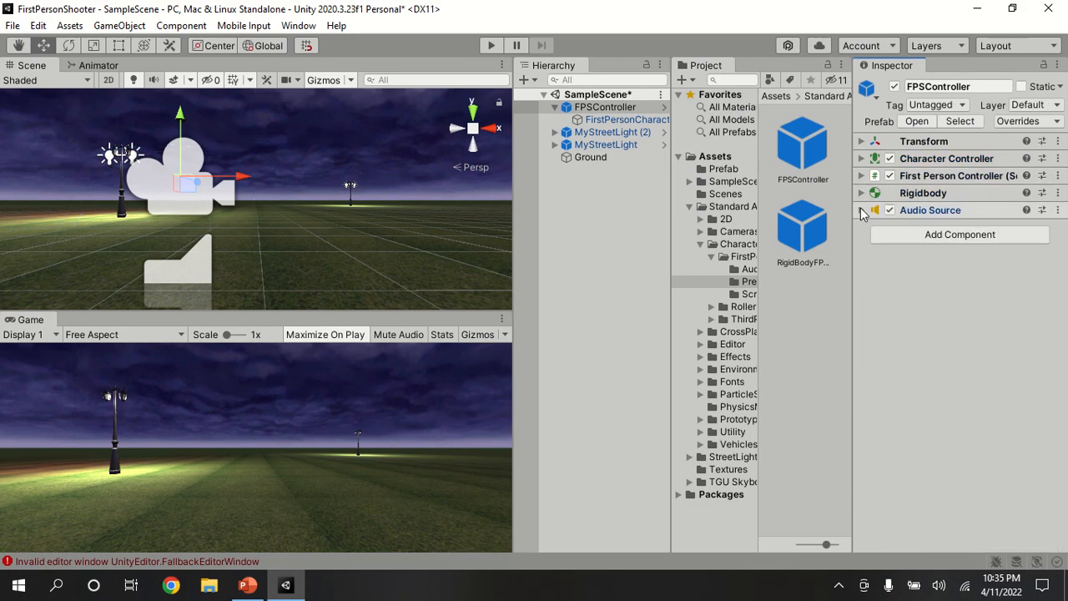
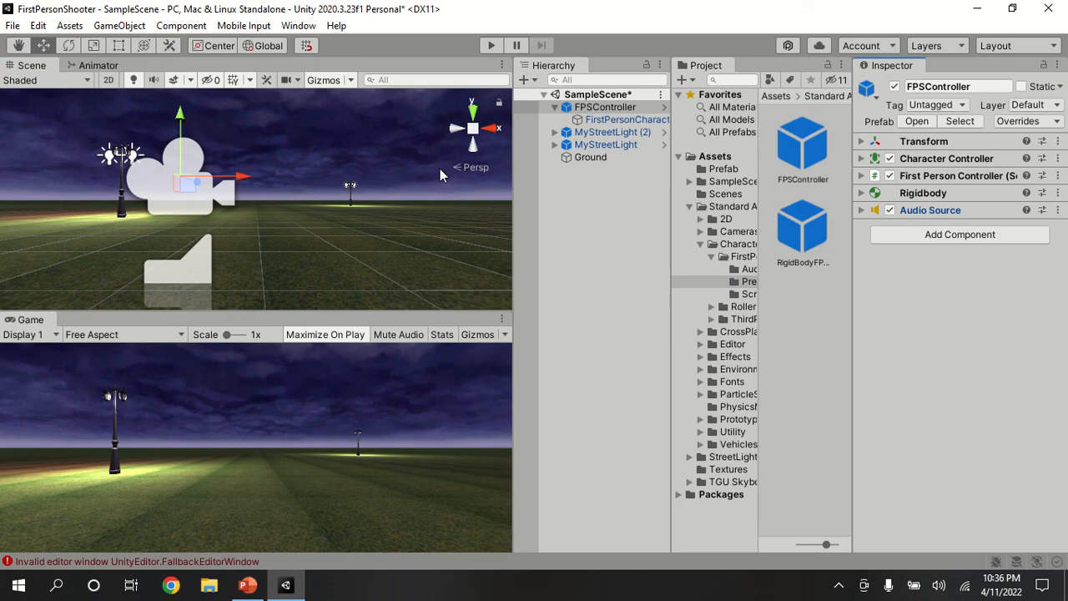
Play-test the scene by walking the first-person controller forward and backward around the street lights, and end play mode.
{"action": "left_click", "coordinate": [491, 46]}
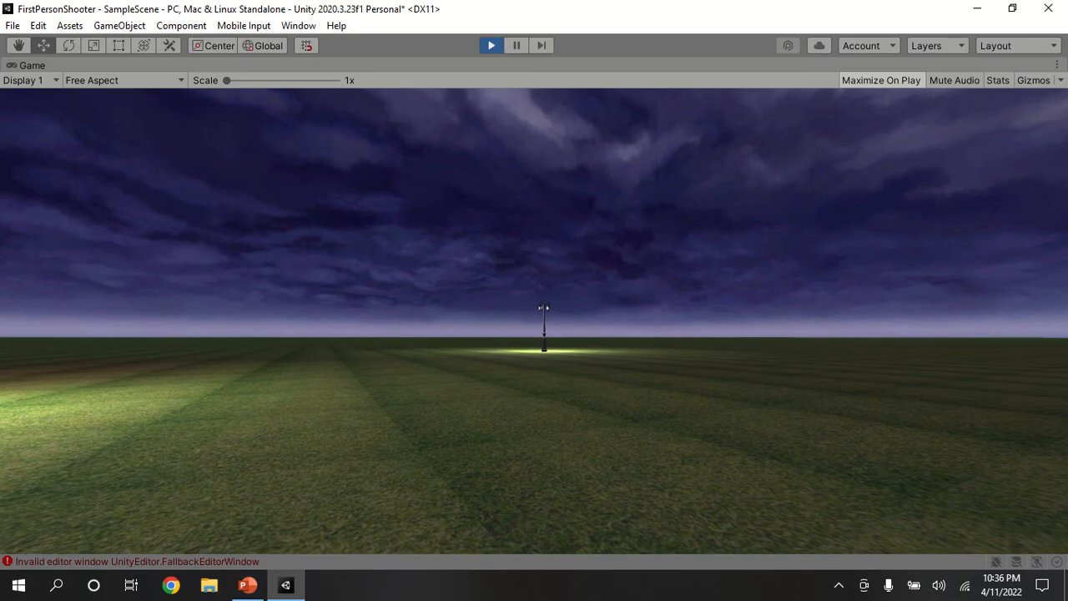
{"action": "key", "text": "w"}
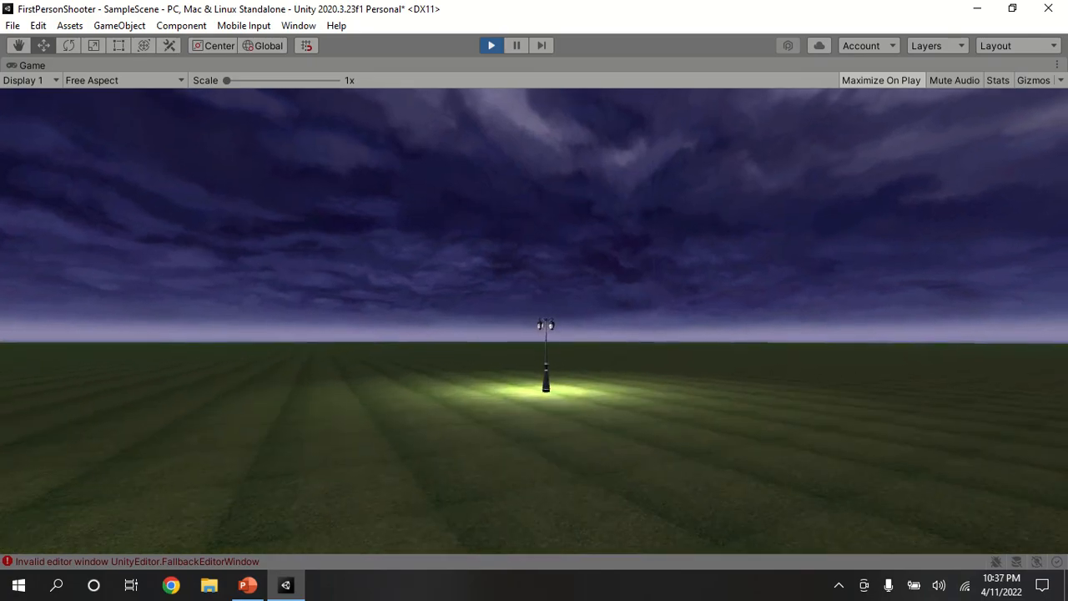
{"action": "key", "text": "w"}
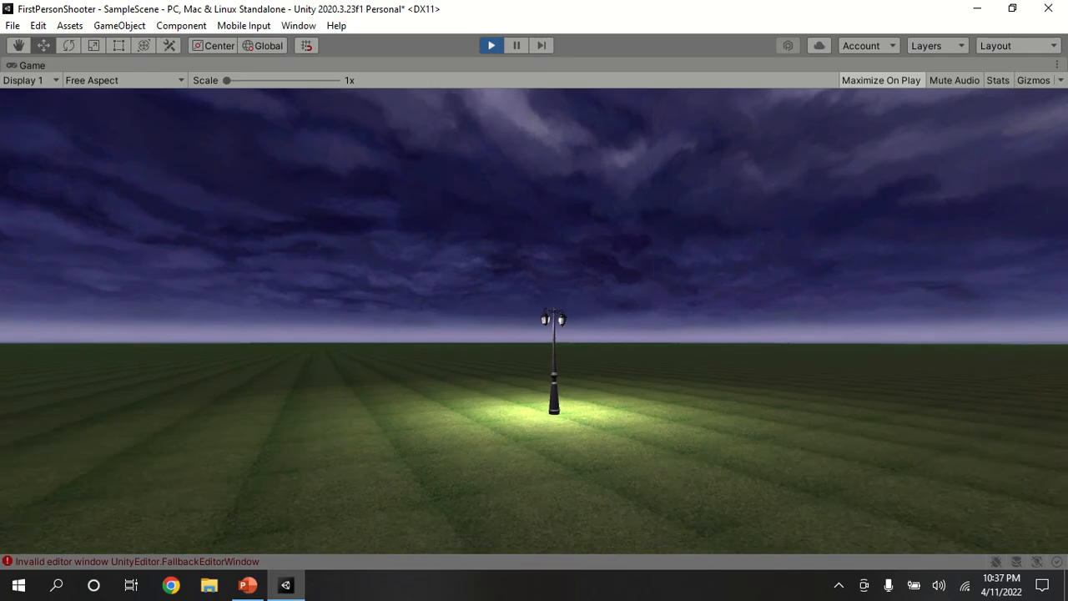
{"action": "key", "text": "s"}
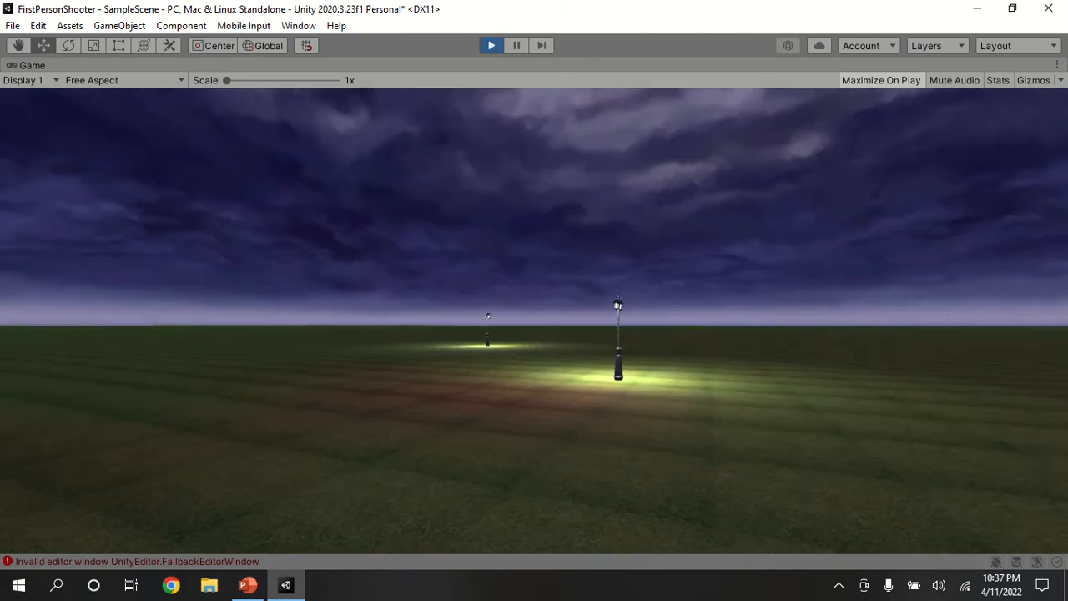
{"action": "key", "text": "w"}
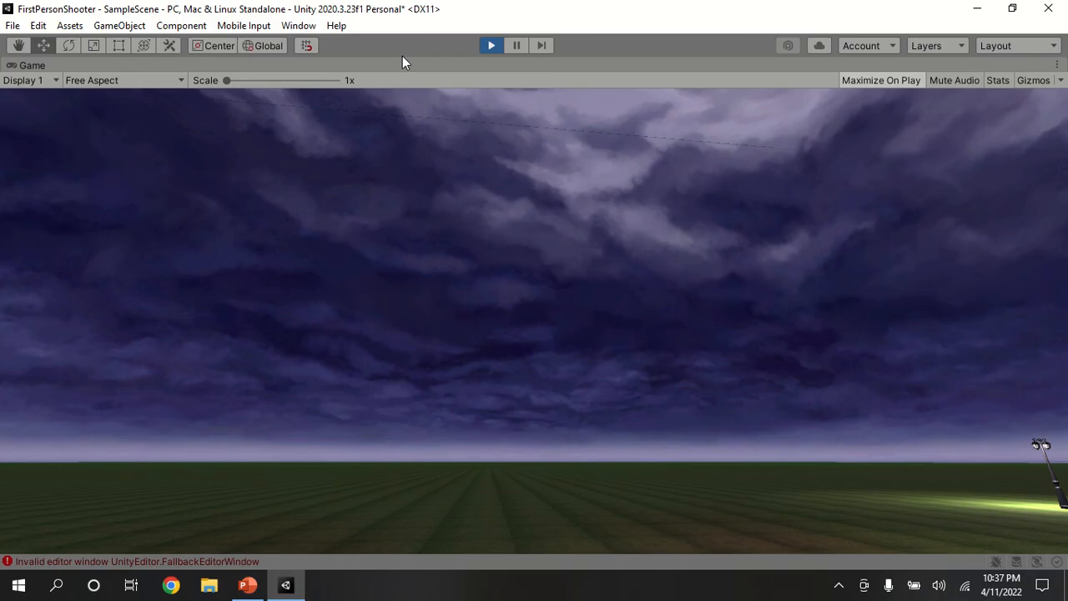
{"action": "key", "text": "ctrl+p"}
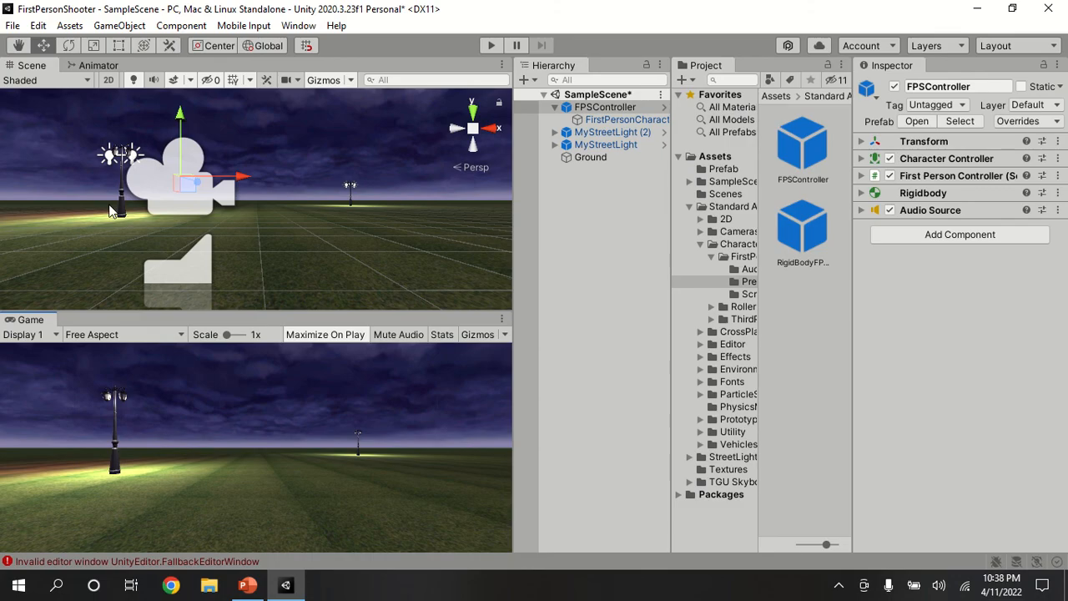
{"action": "mouse_move", "coordinate": [427, 17]}
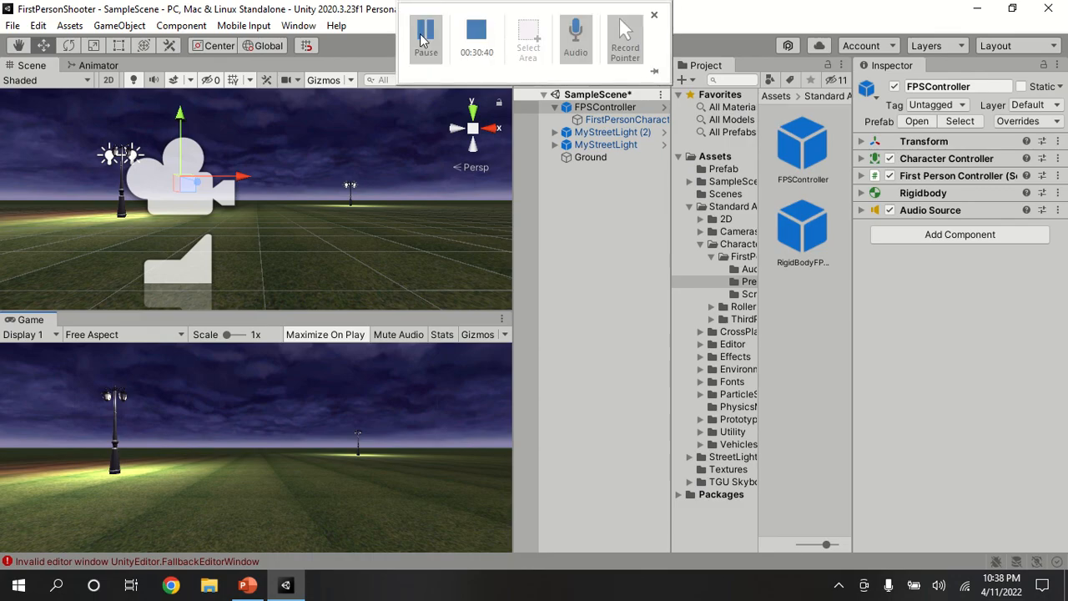